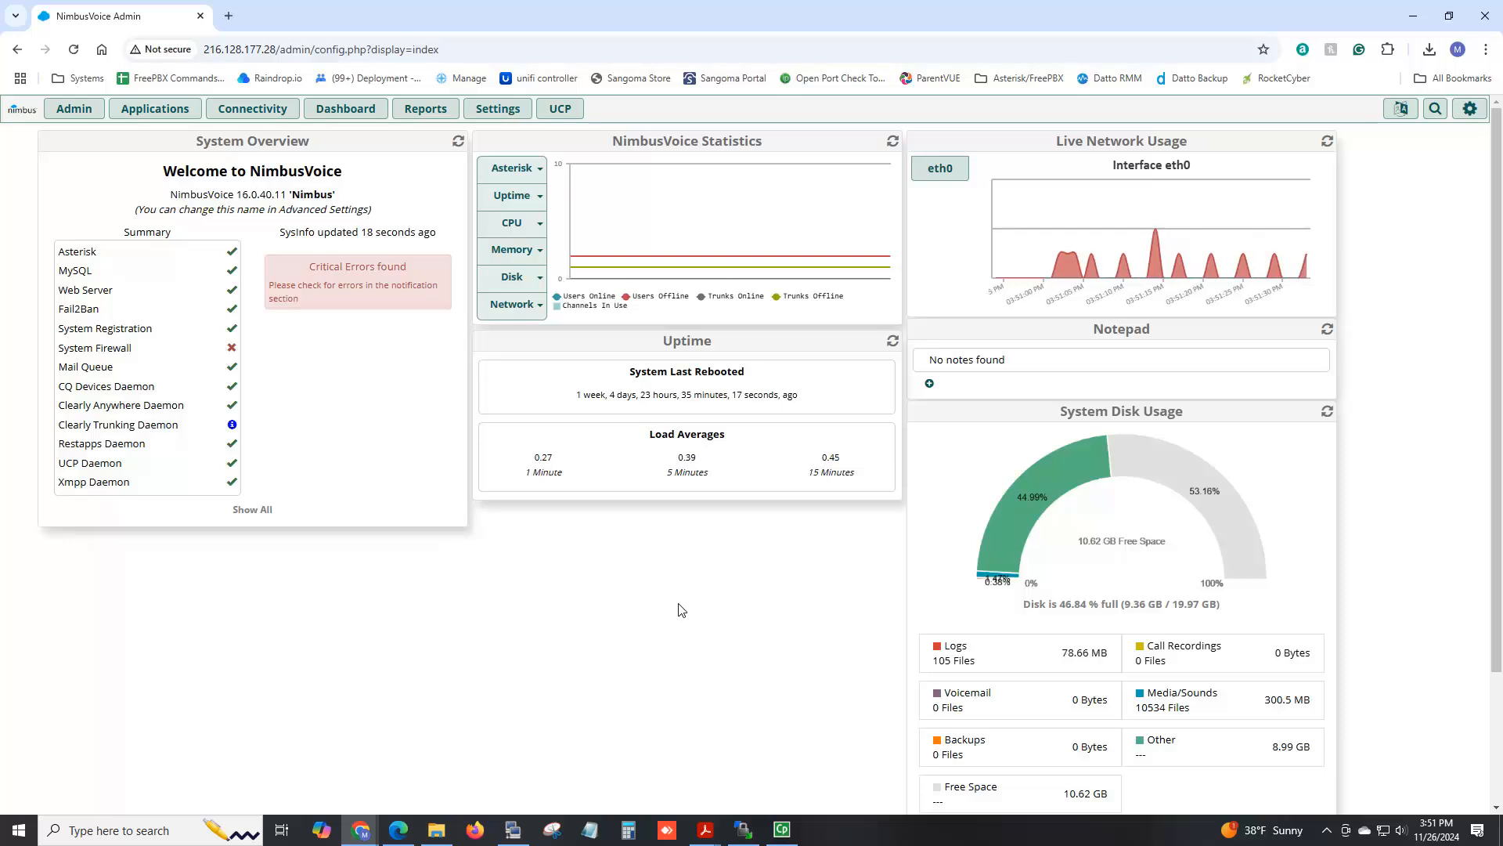
Go to Settings > Clearly Anywhere and scroll to the API connection, client count and service status.
left_click(503, 116)
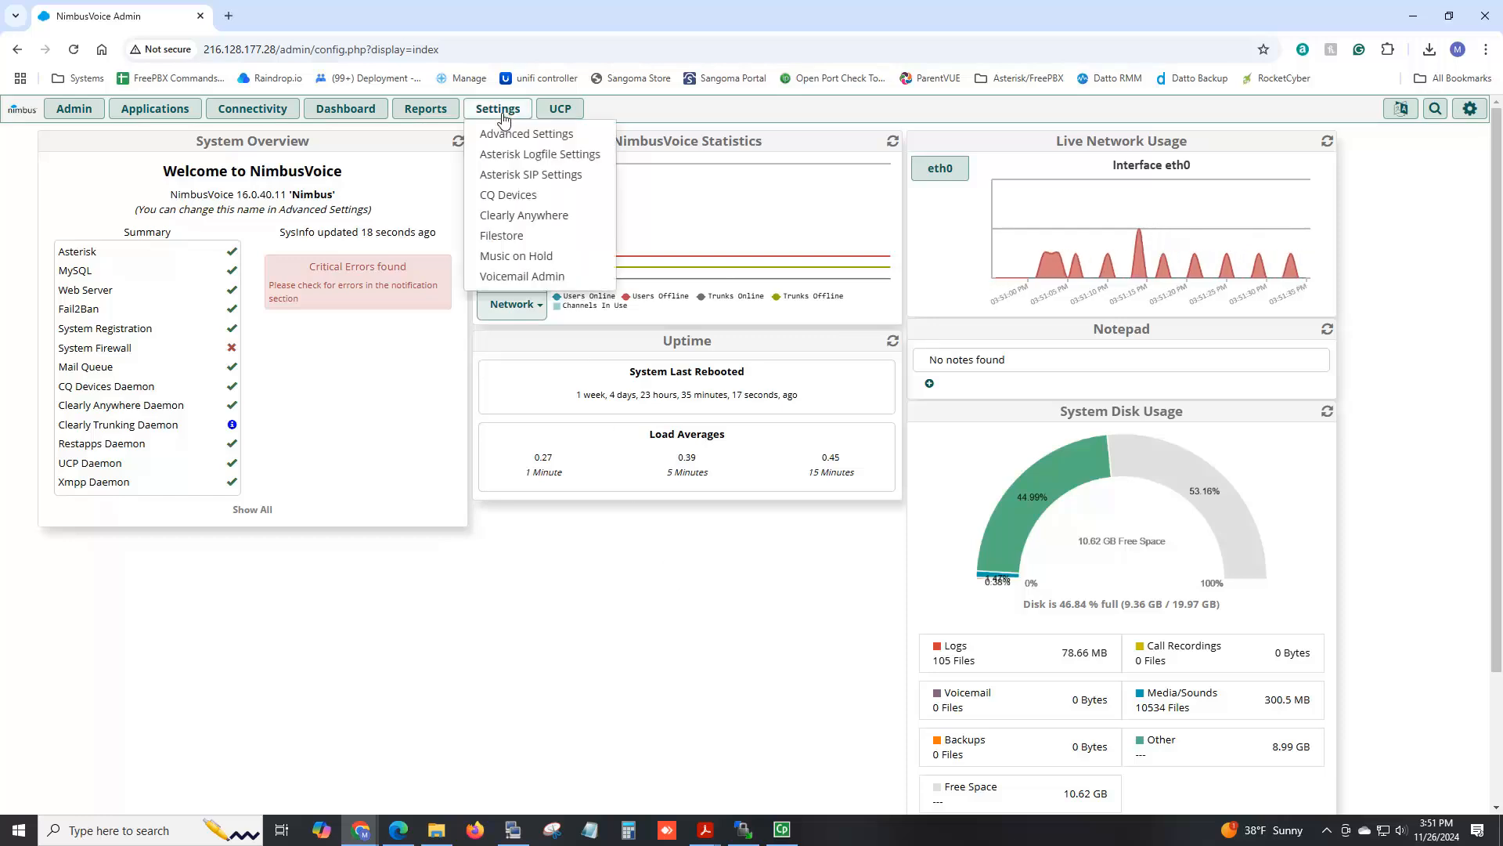
left_click(526, 216)
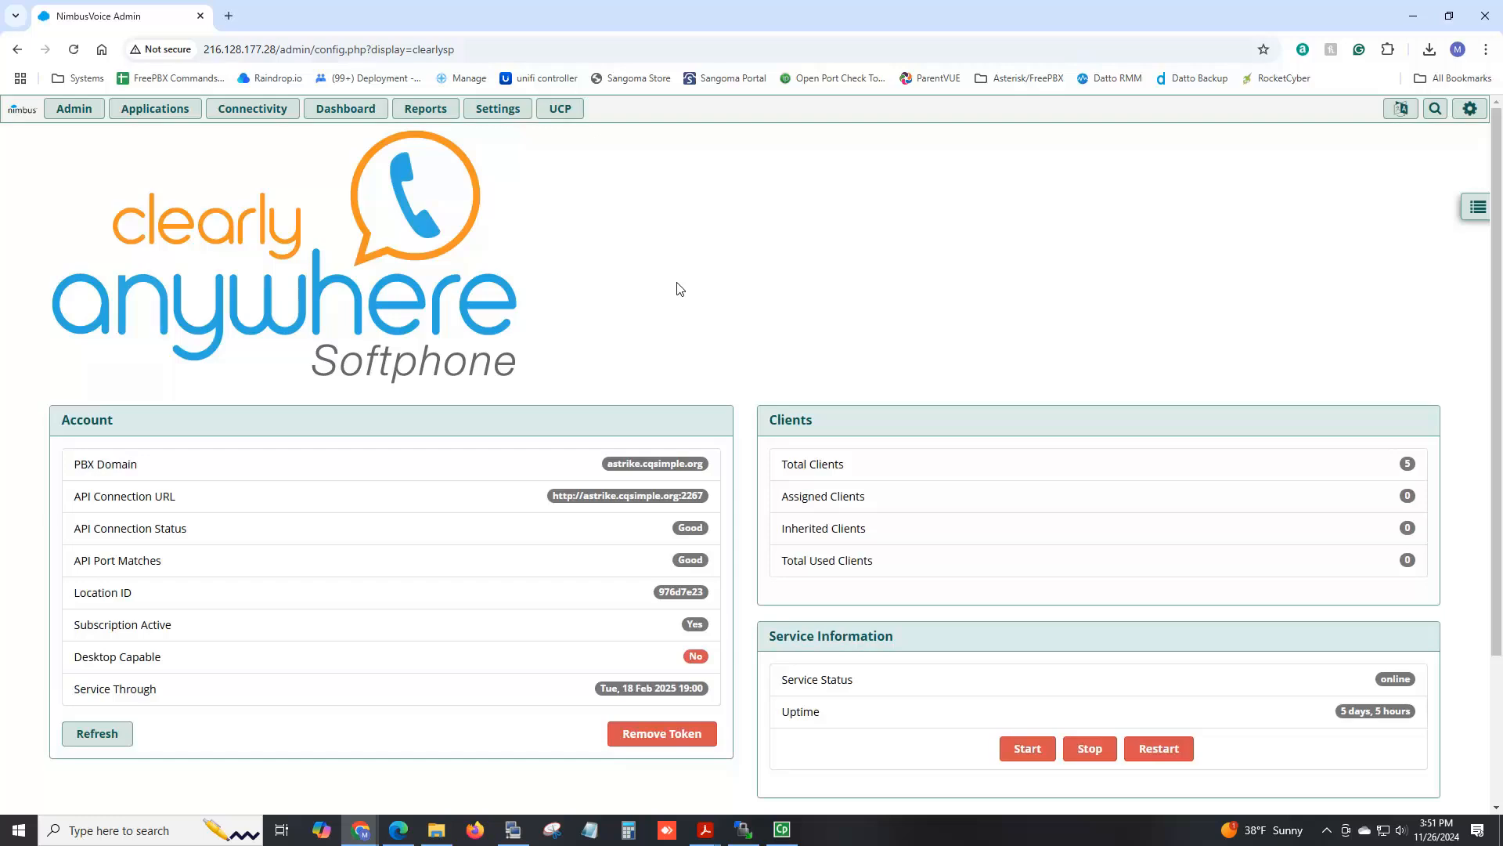
scroll(732, 377, "down", 1)
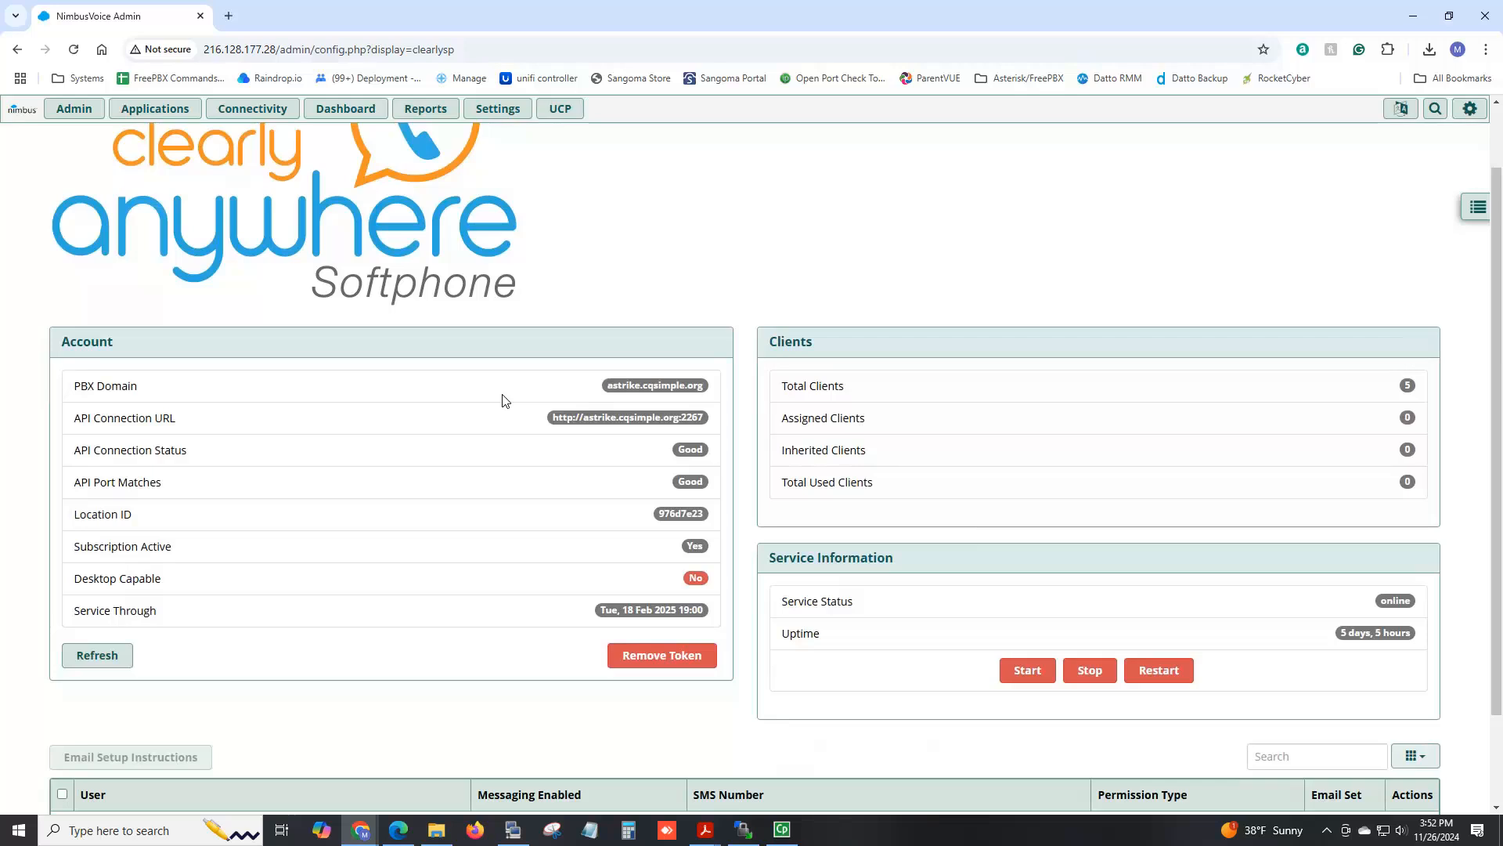
Highlight the PBX domain, API port 2267 and location ID, then scroll down to the subscription details.
left_click_drag(608, 387, 713, 394)
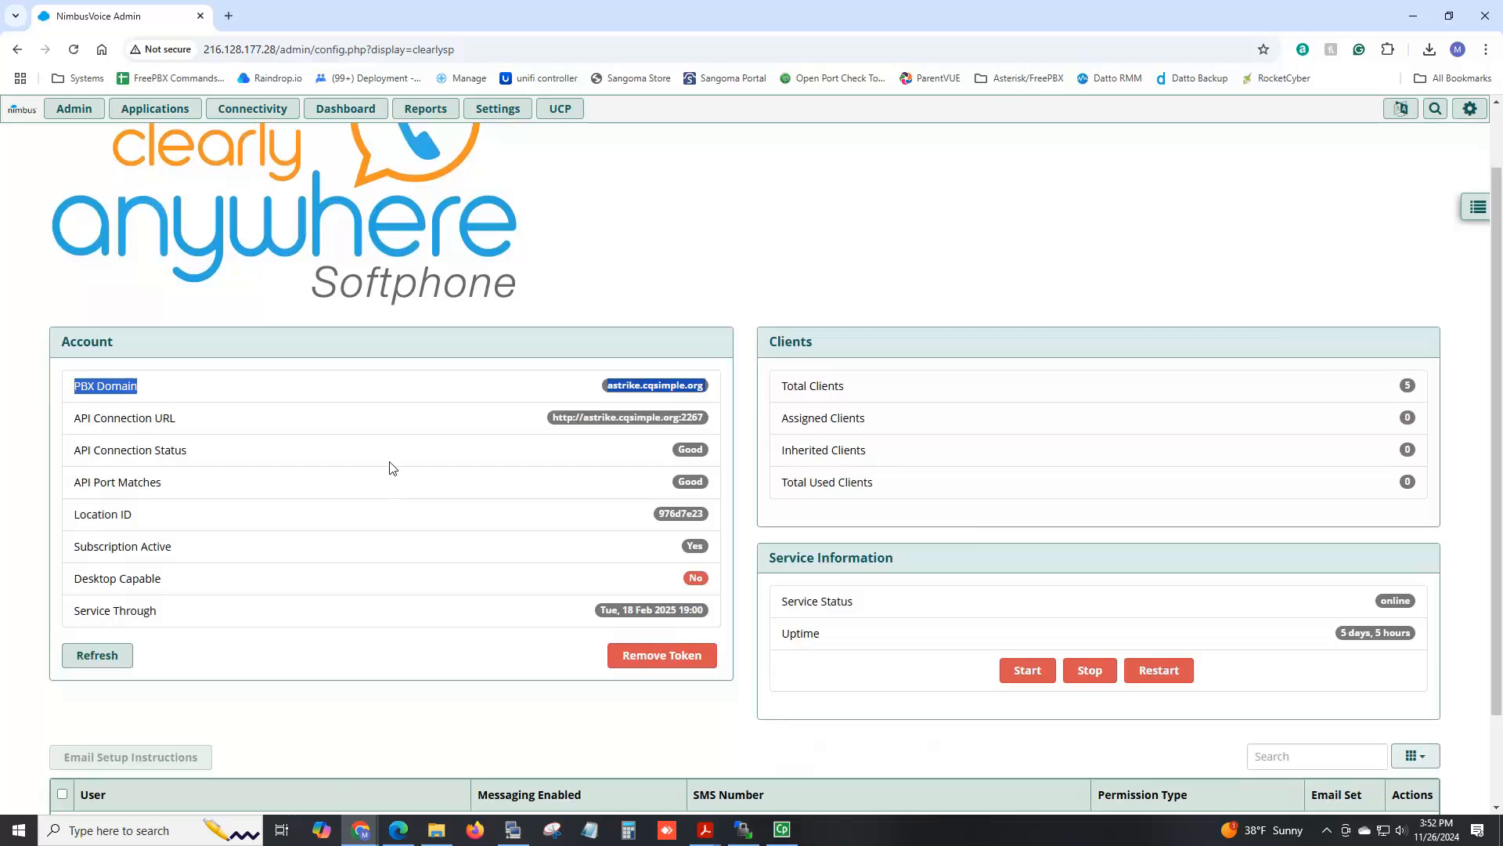
left_click(700, 417)
left_click_drag(700, 416, 680, 417)
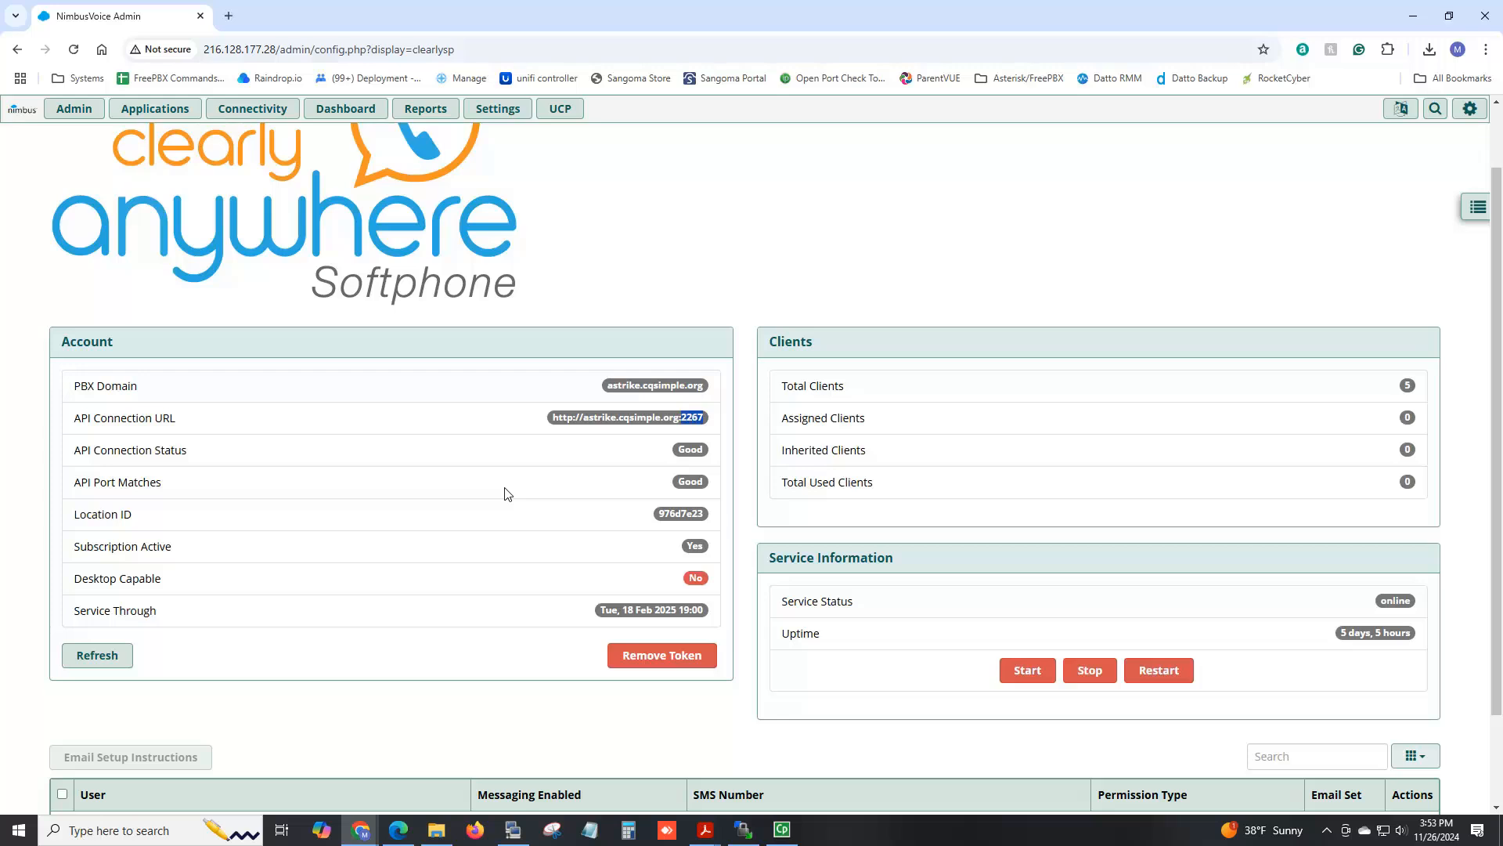
left_click_drag(660, 514, 709, 514)
scroll(429, 622, "down", 2)
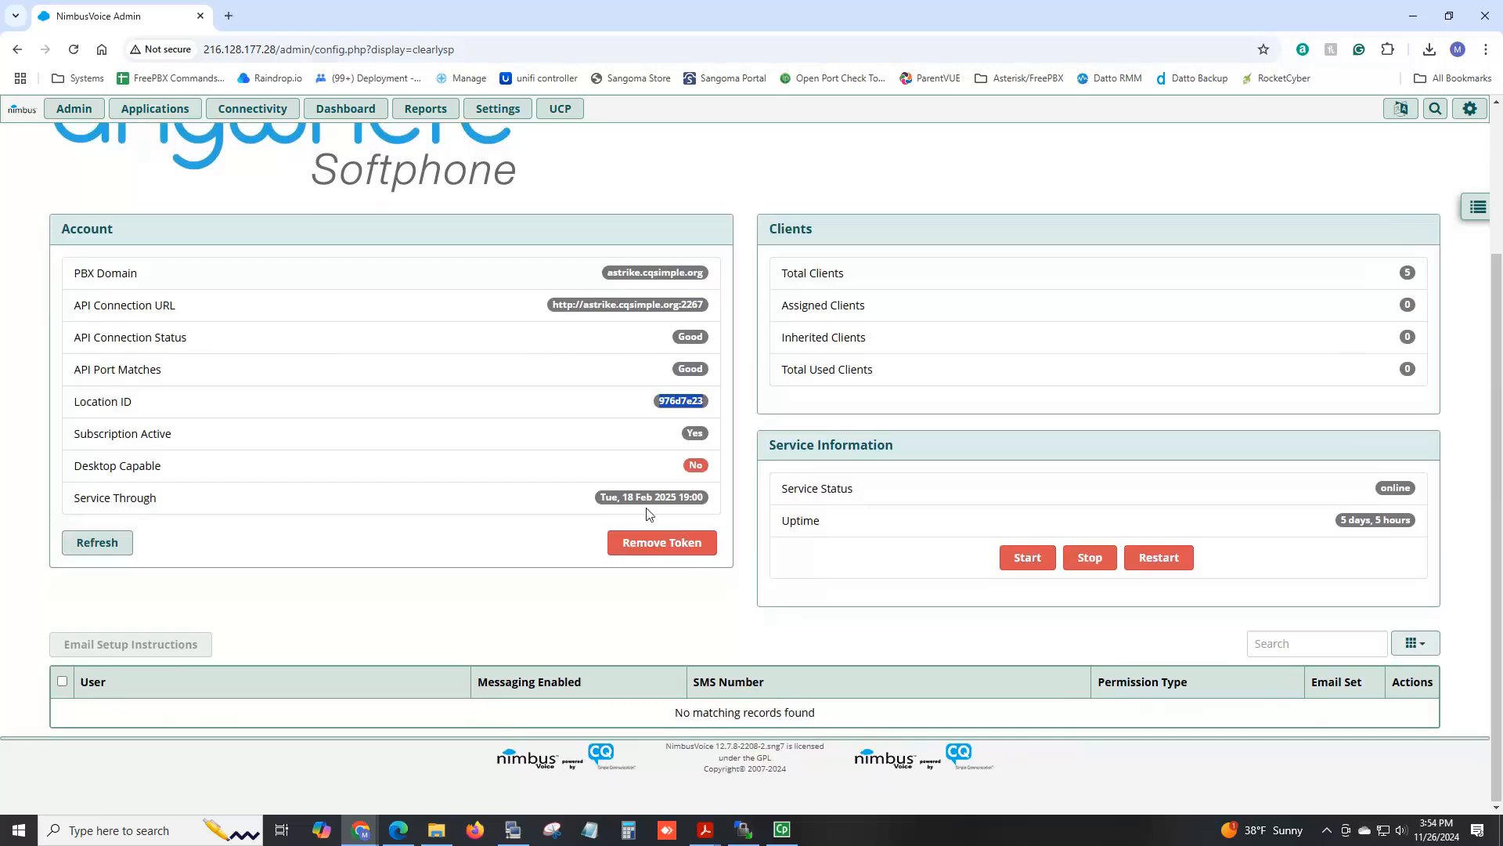
Go to Admin > User Management and start editing user 102.
left_click(74, 108)
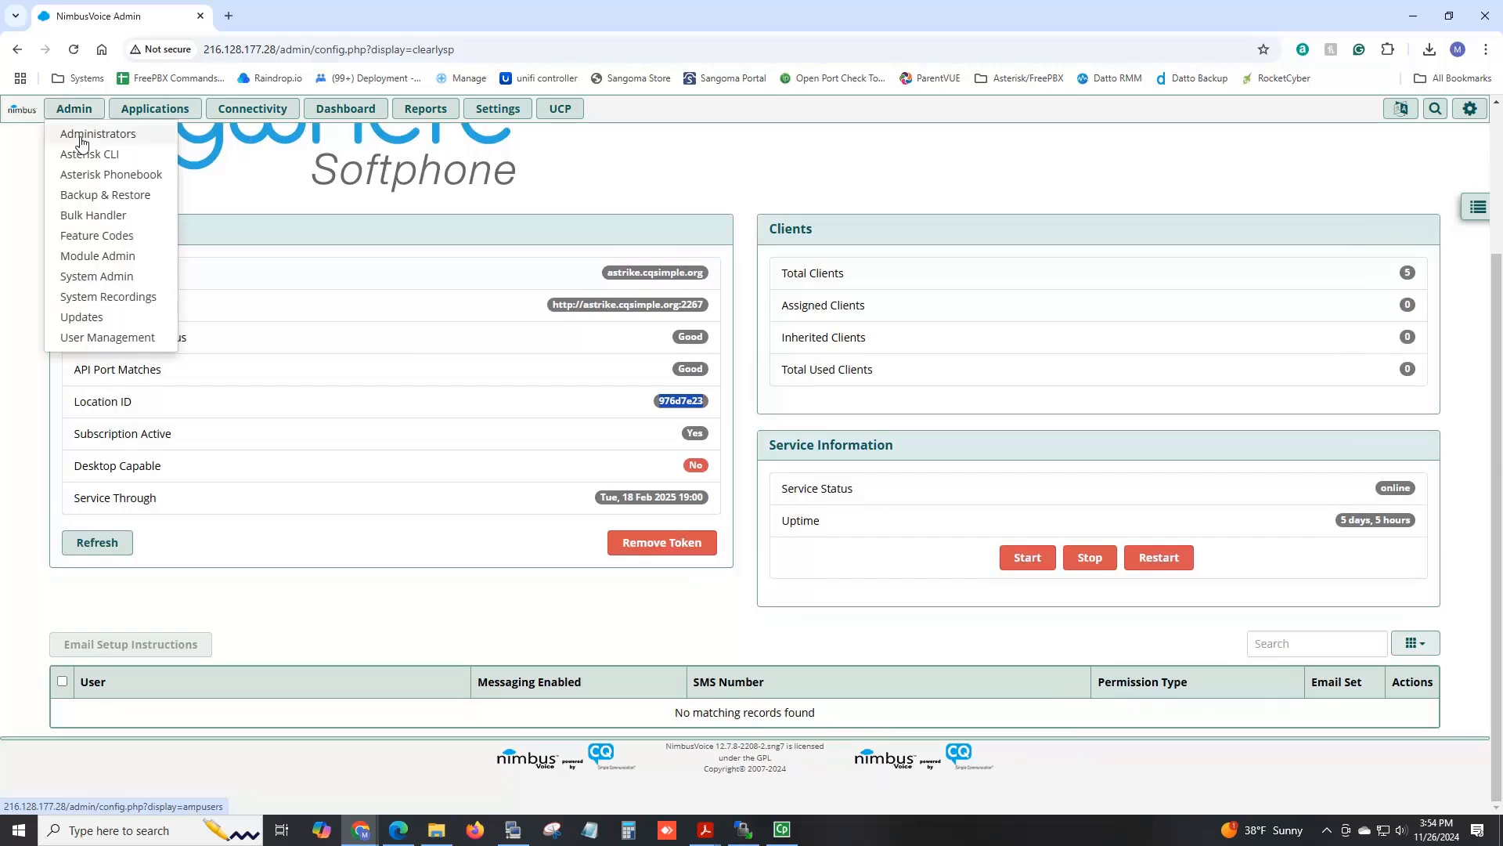
left_click(94, 342)
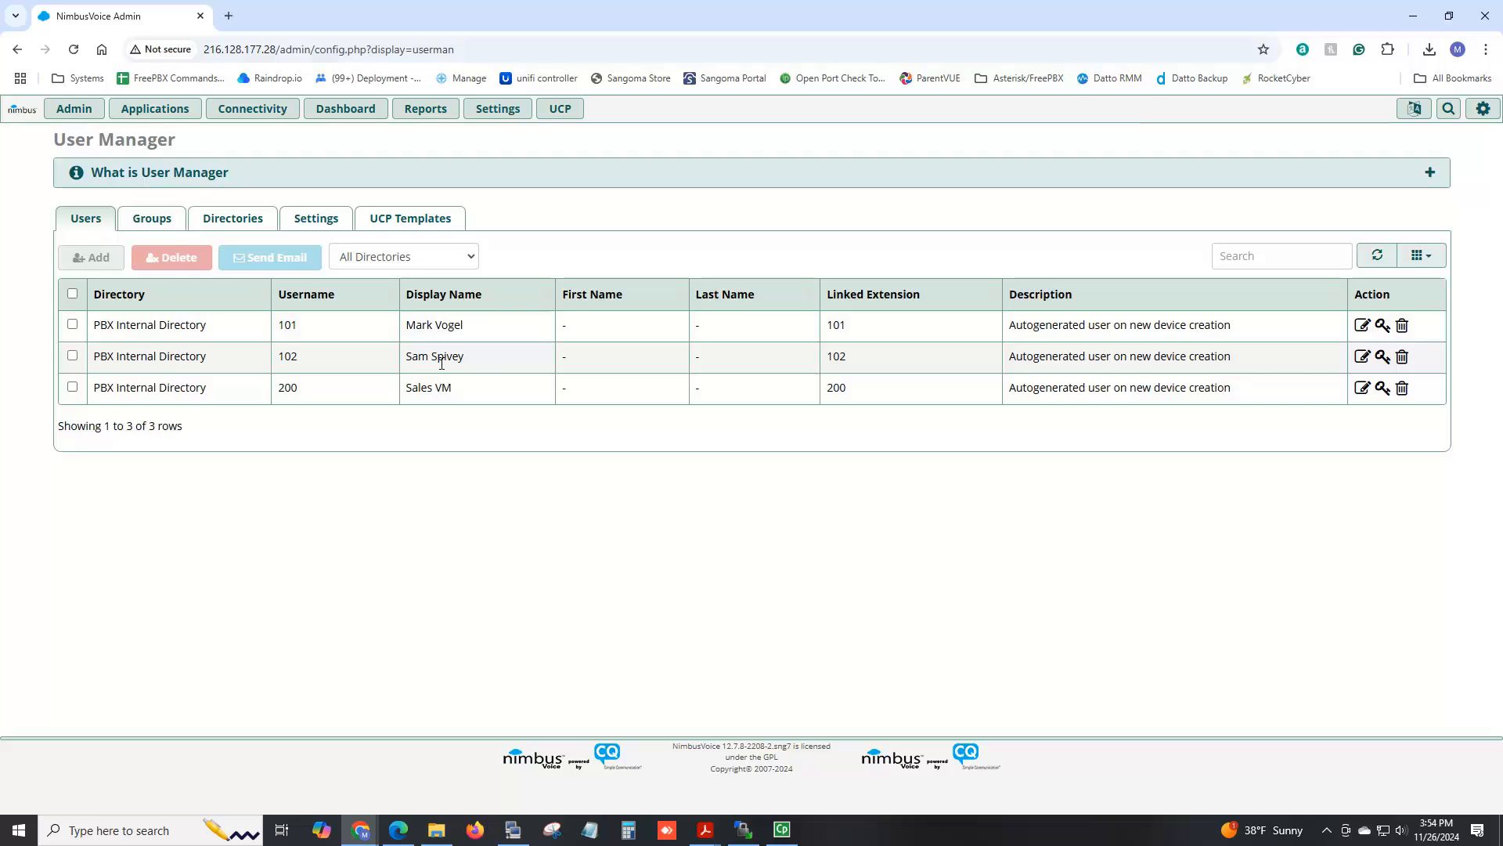
left_click(1366, 360)
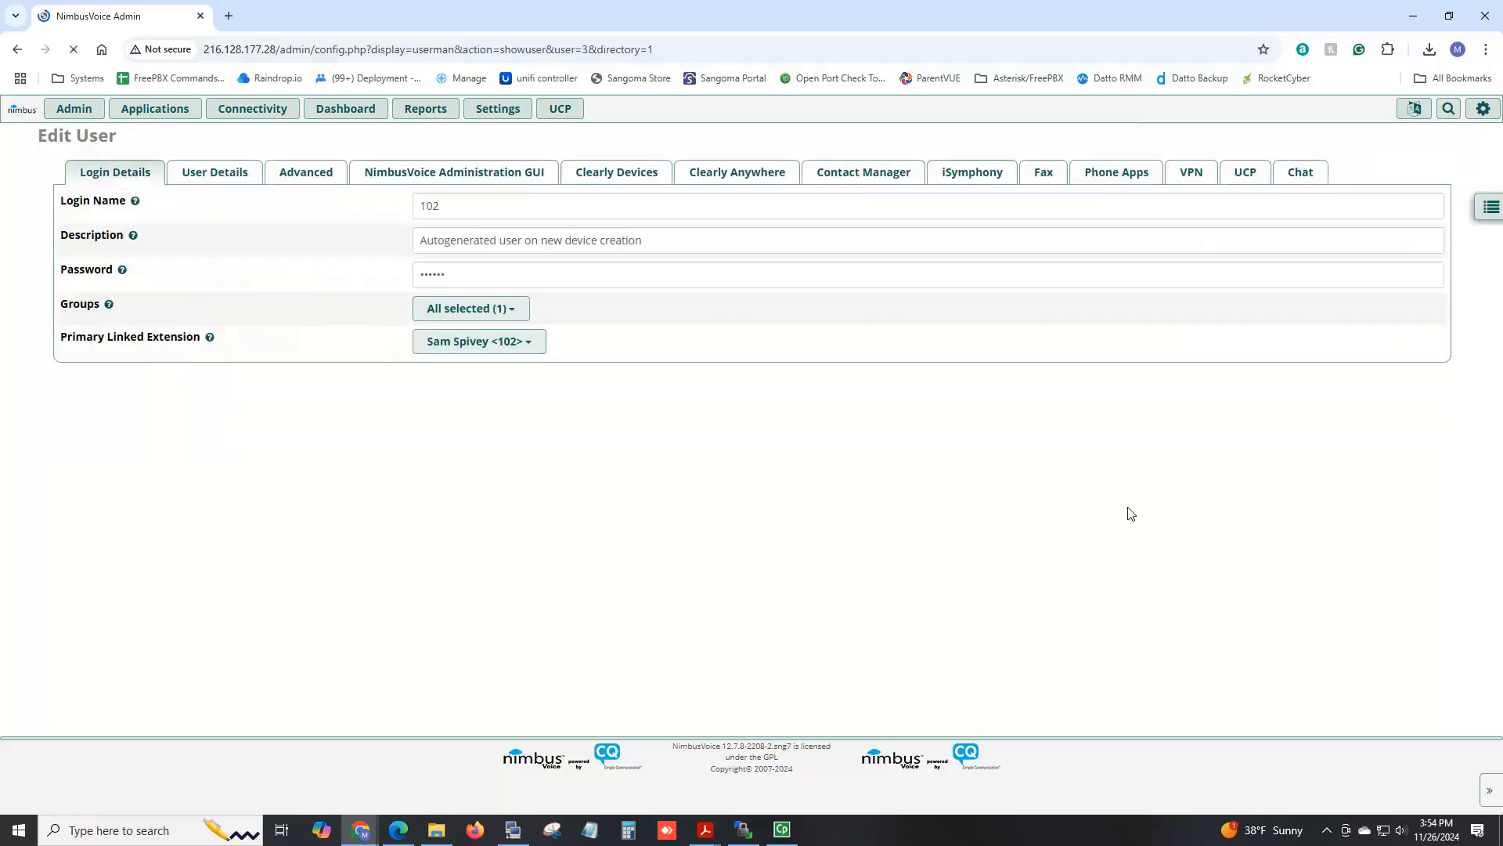
Enter user 102's e-mail address in the User Details Email Address field.
left_click(219, 173)
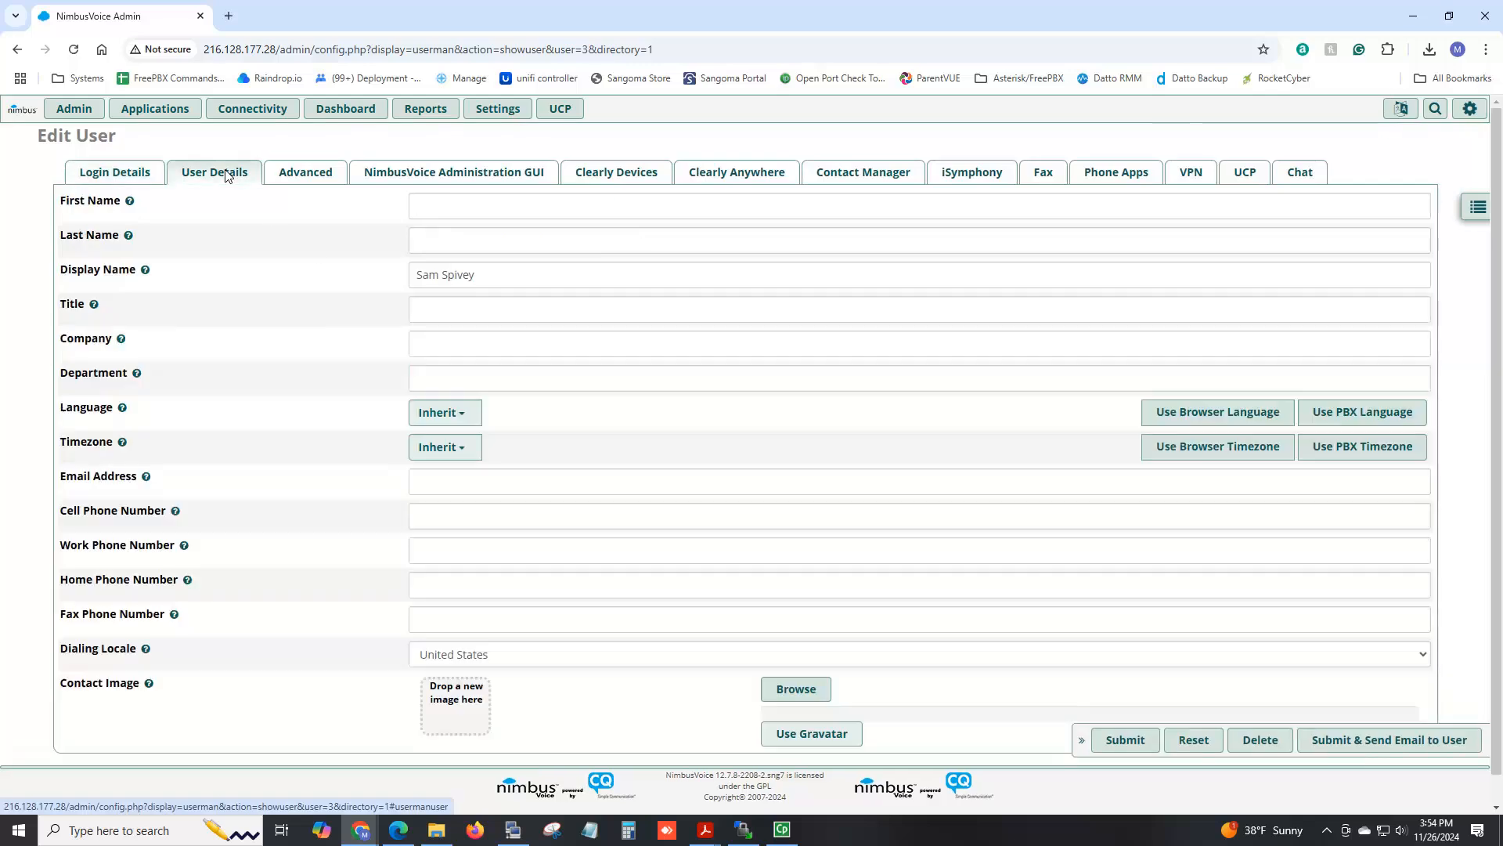
left_click(461, 483)
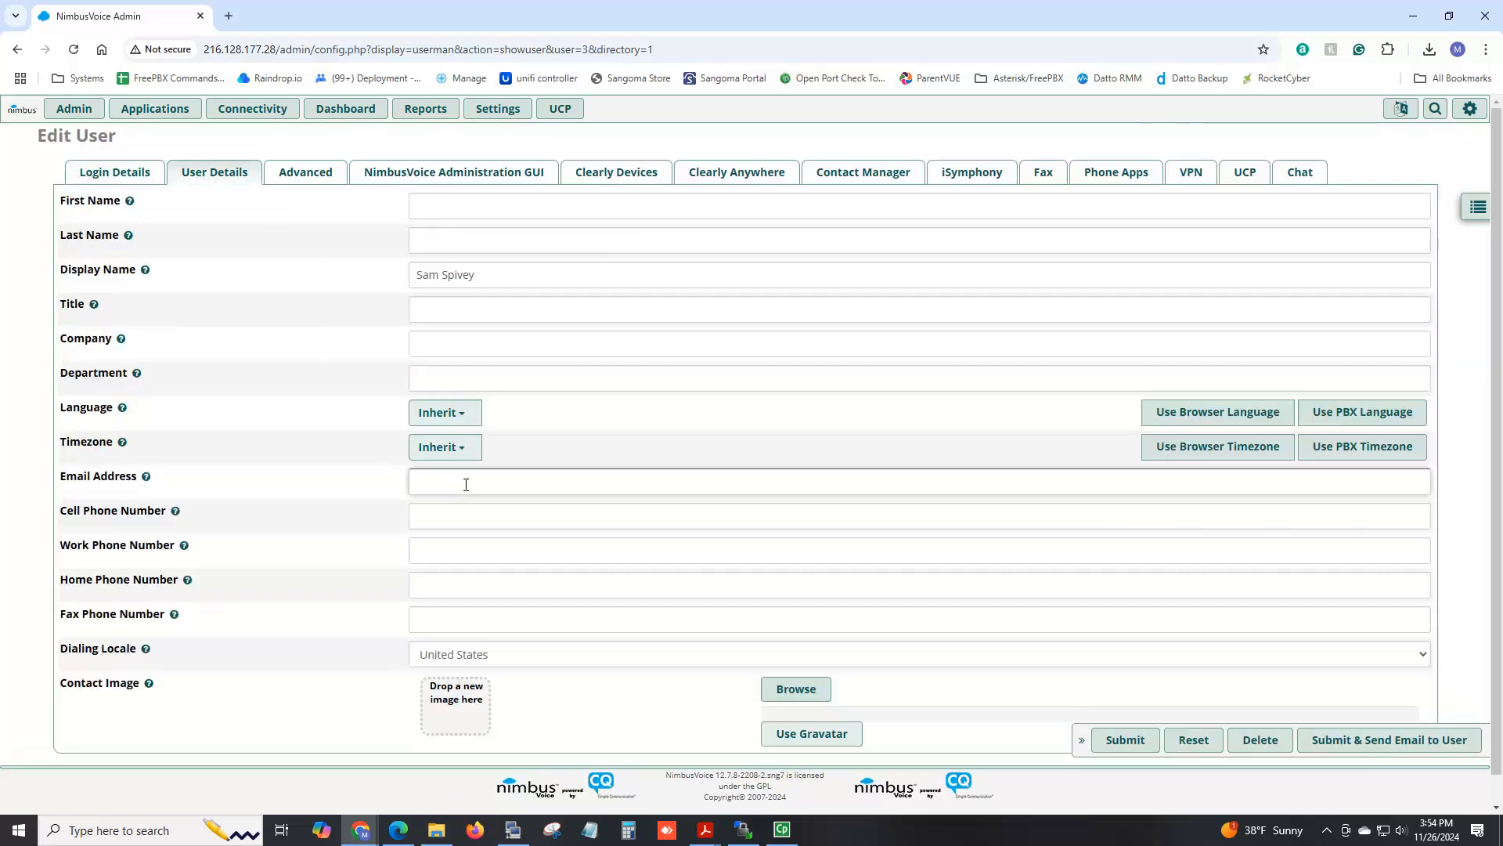
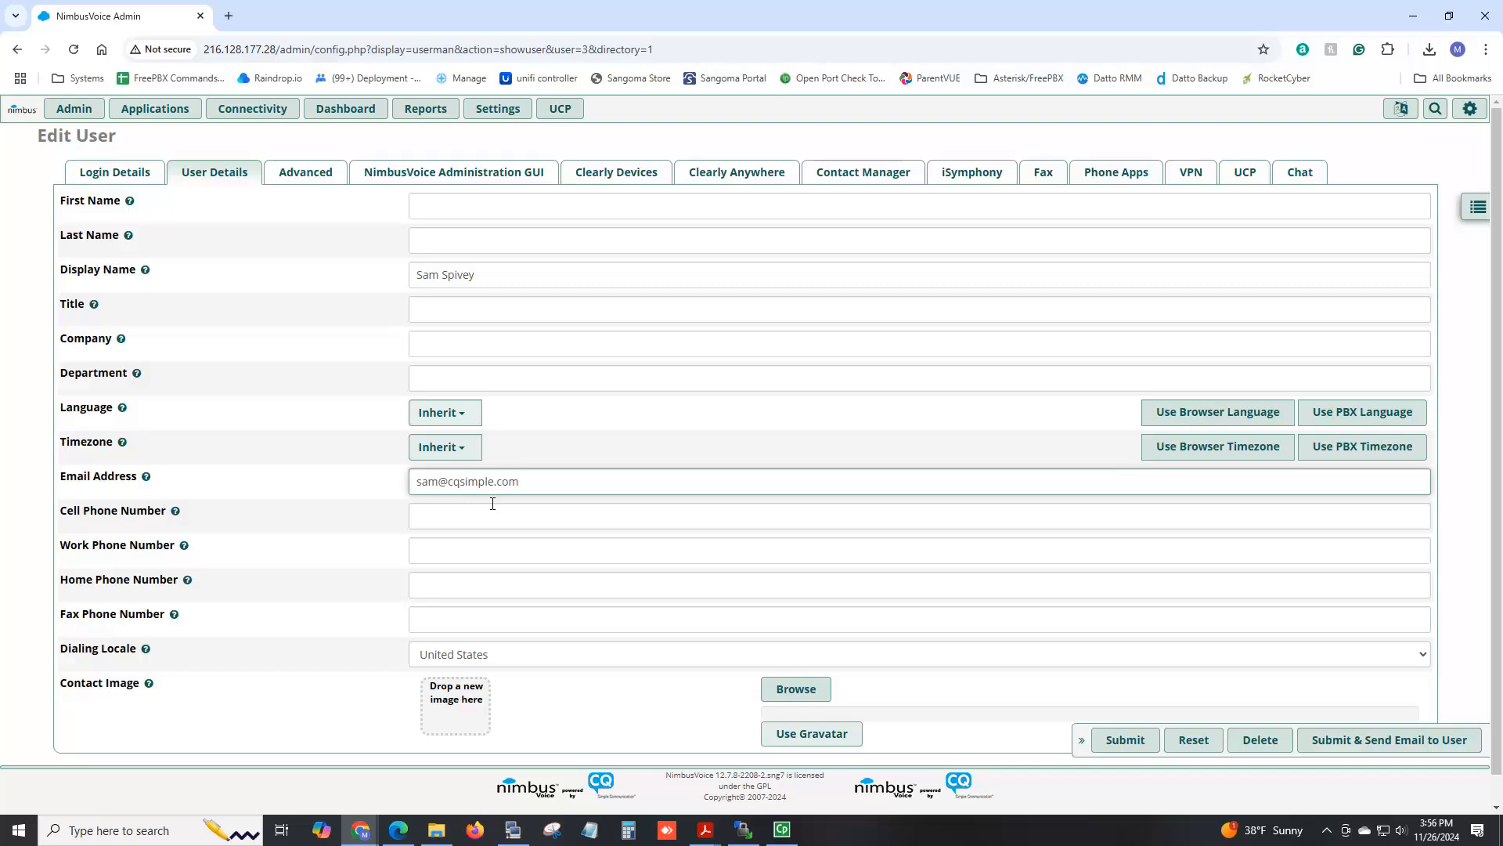
left_click_drag(552, 489, 358, 481)
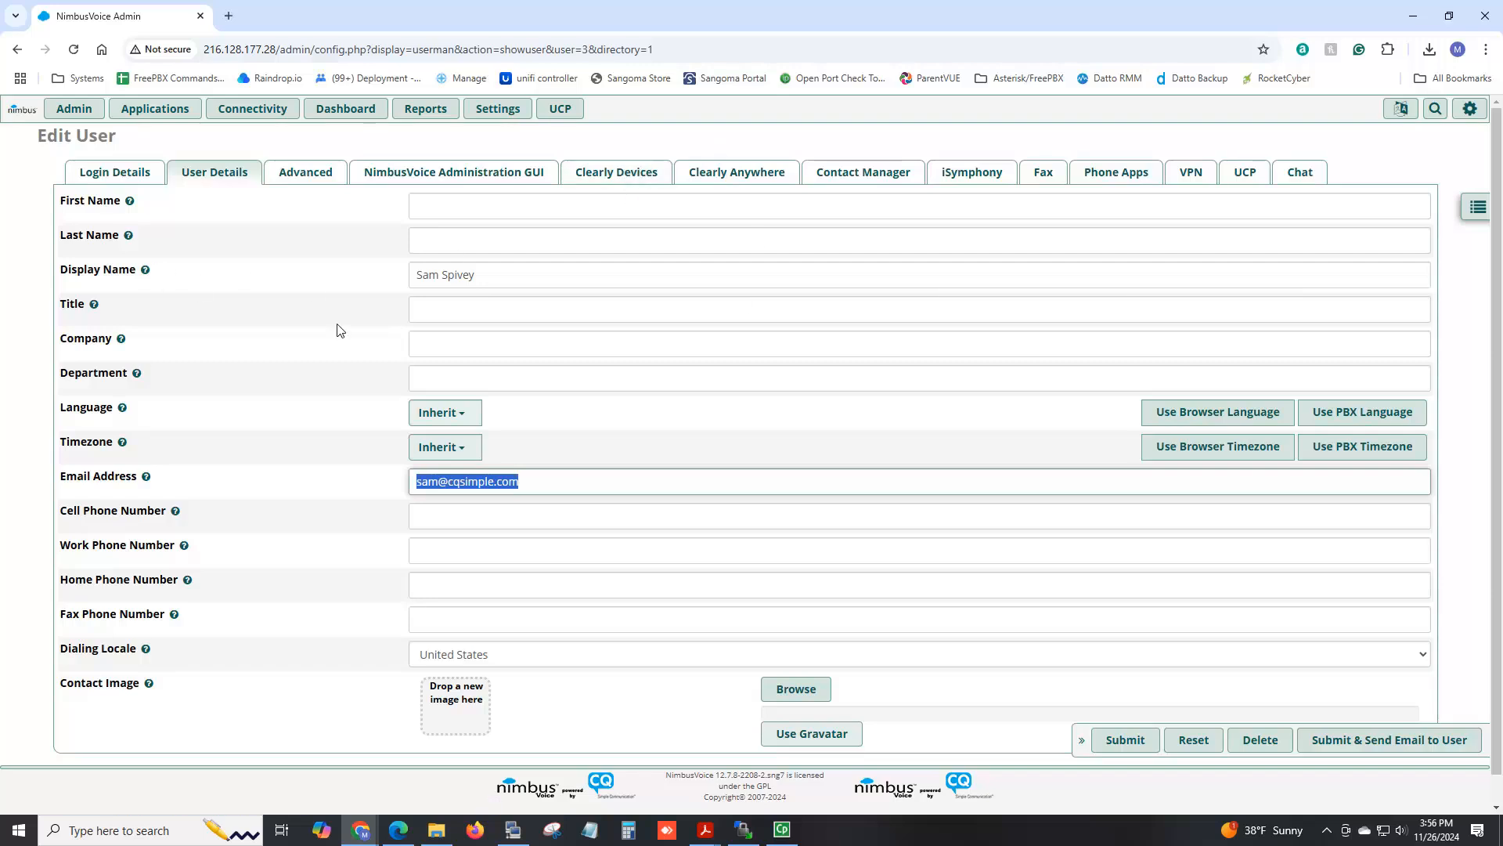
left_click(740, 181)
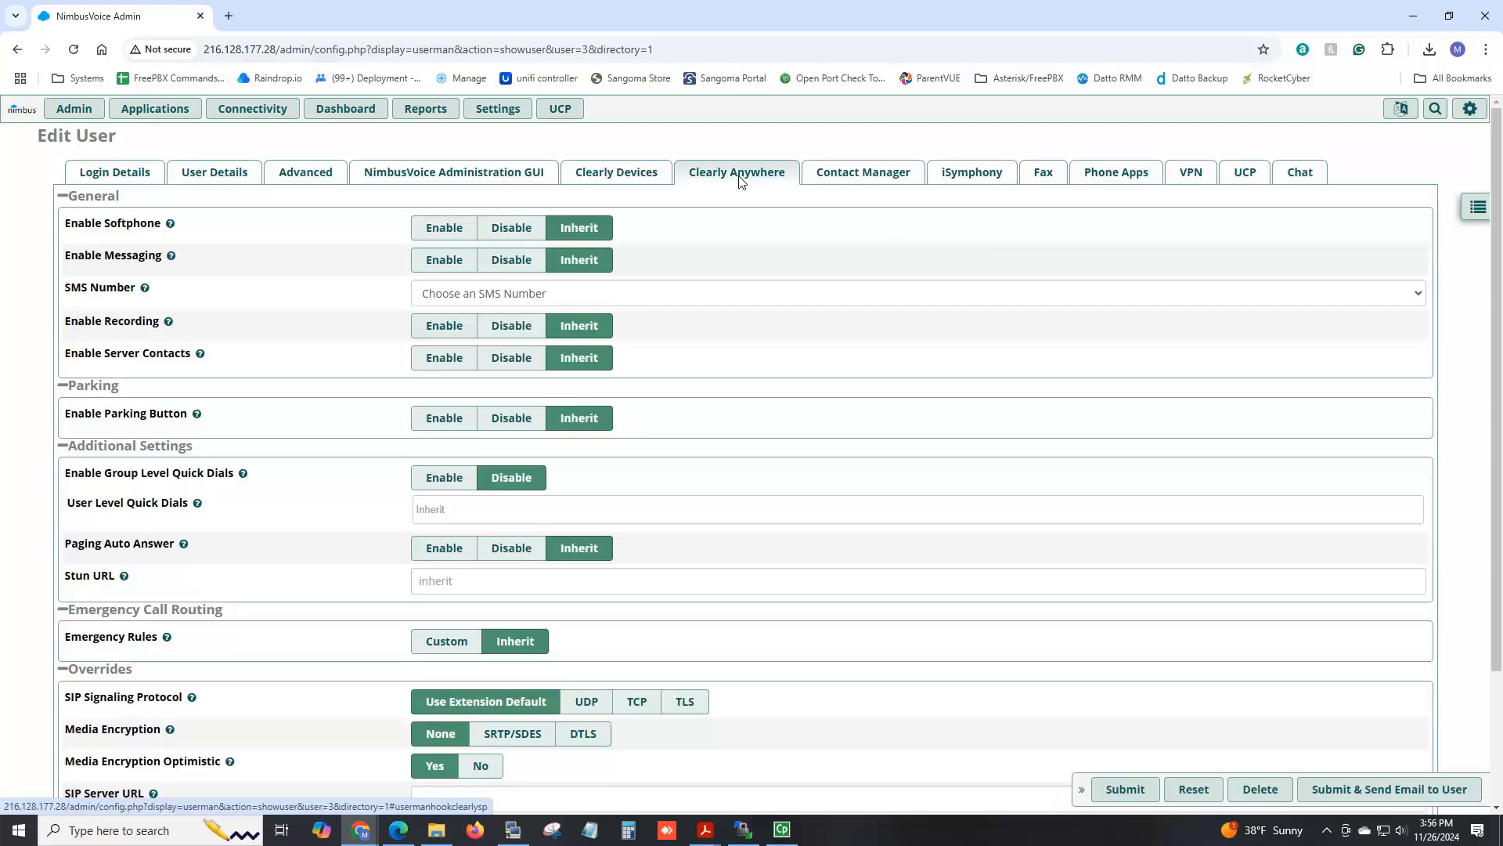
Enable Softphone, Recording and Parking Button for user 102.
left_click(428, 232)
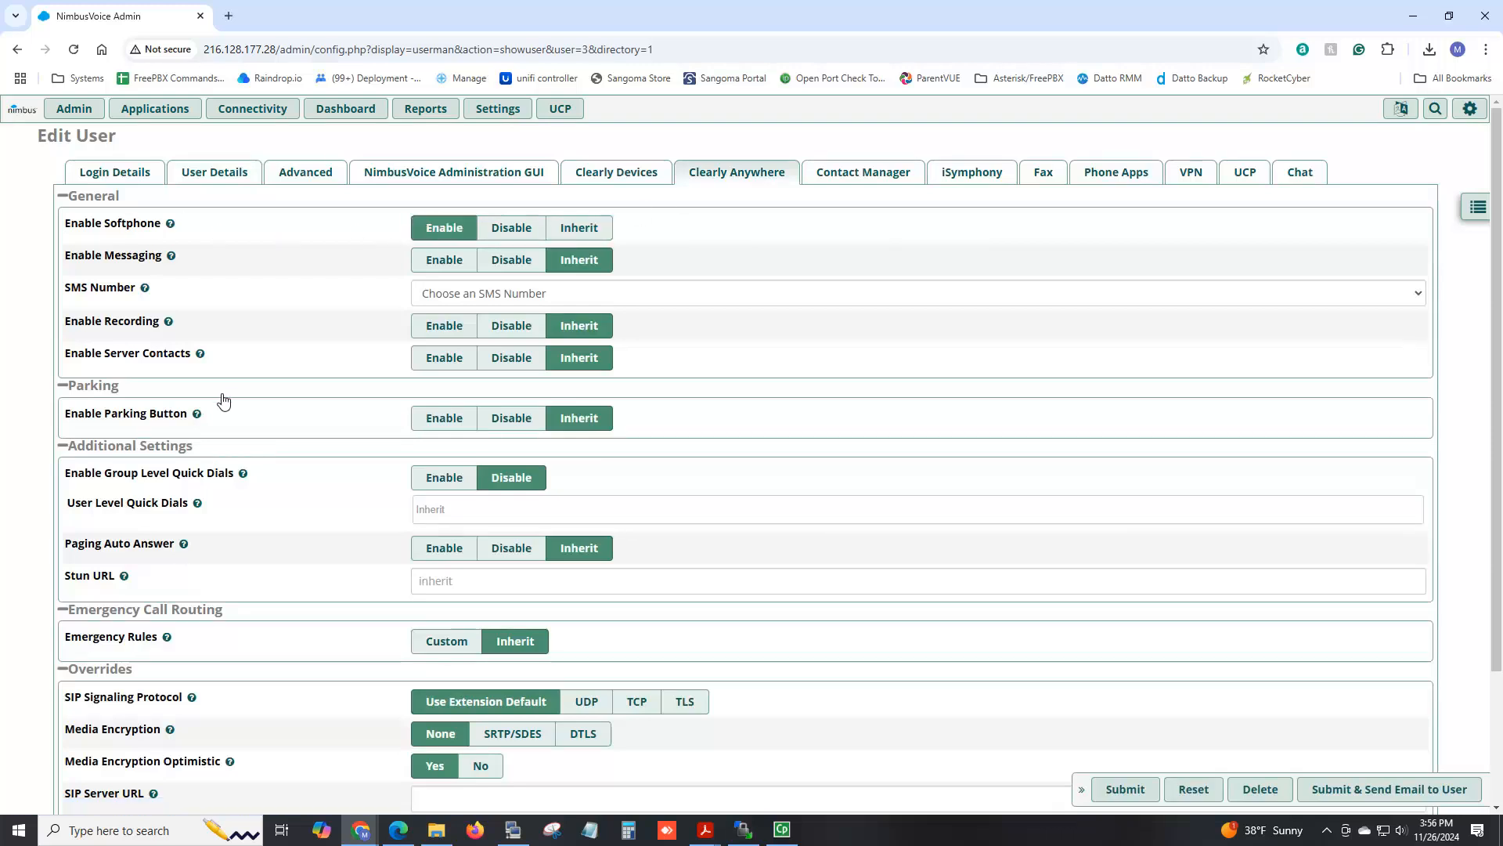
left_click(448, 333)
left_click(431, 423)
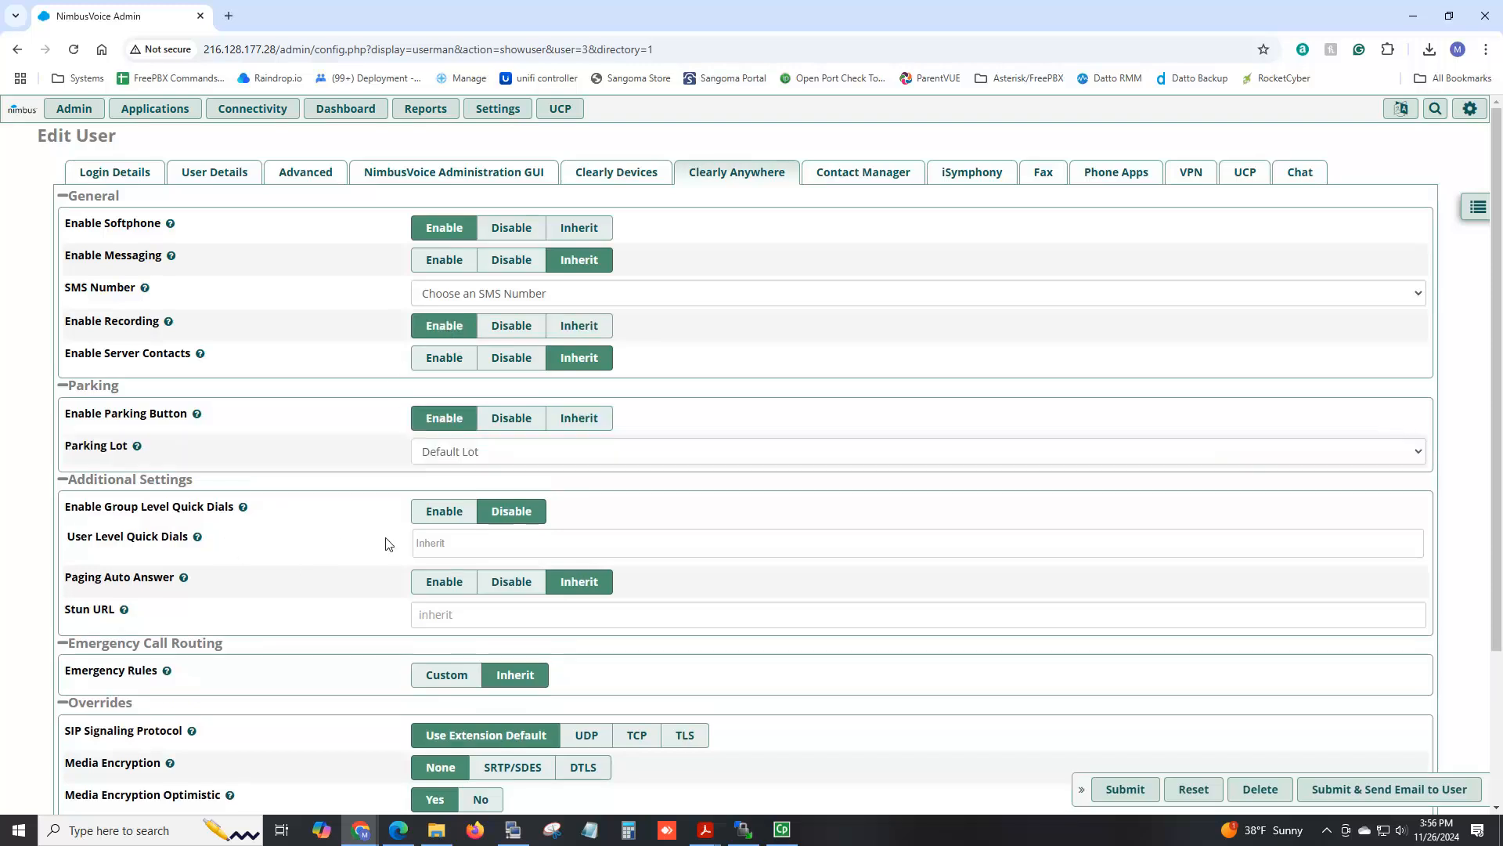
Add quick dials for 101, 102, Sales VM, Call Flow Toggle: Emergency and Parking Lot: Default Lot (71).
left_click(444, 542)
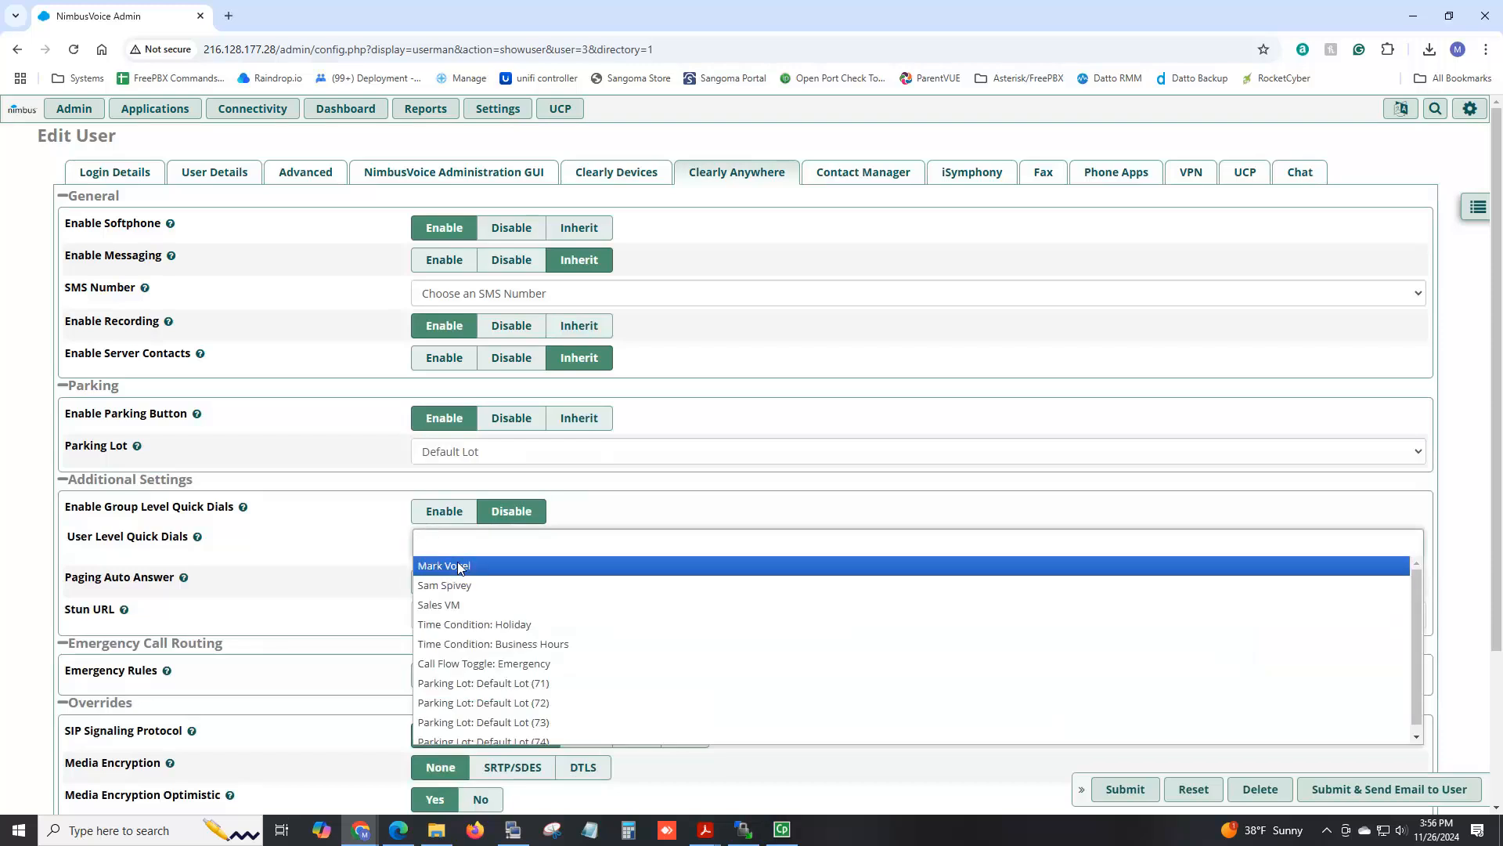
left_click(450, 564)
left_click(507, 545)
left_click(495, 586)
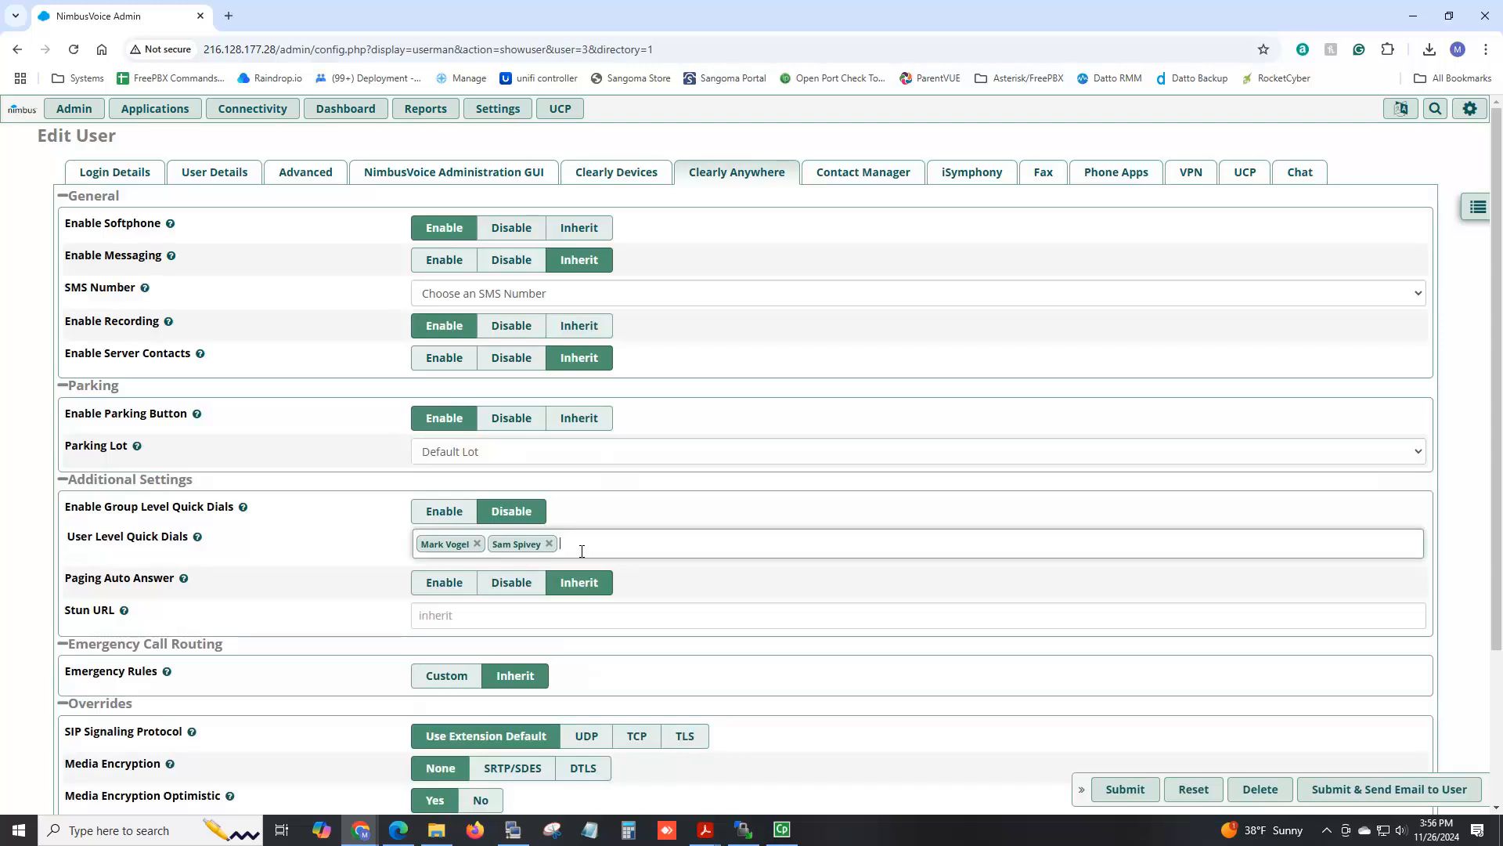
left_click(582, 548)
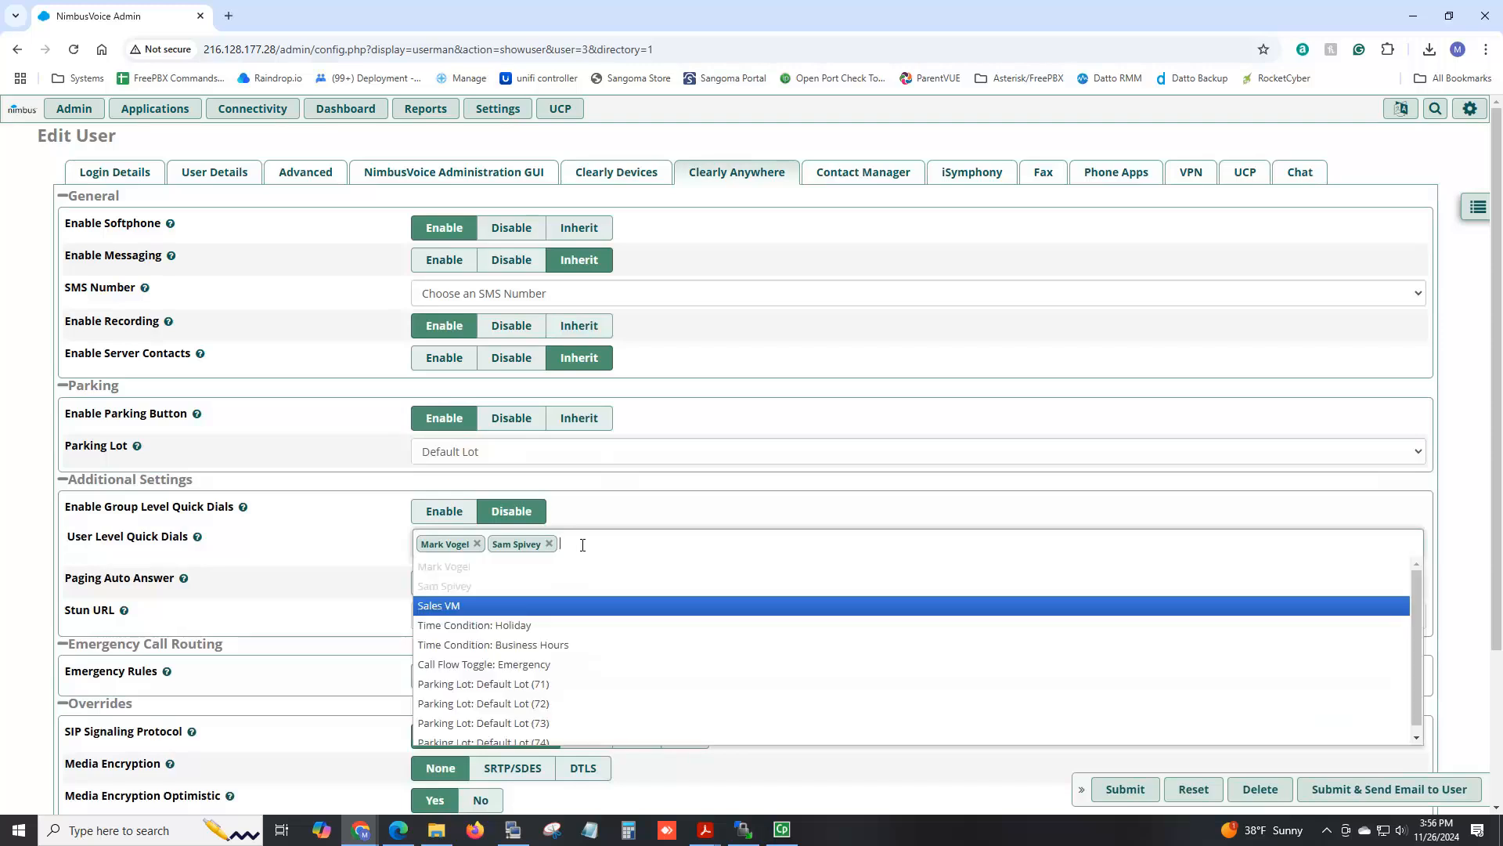
left_click(505, 606)
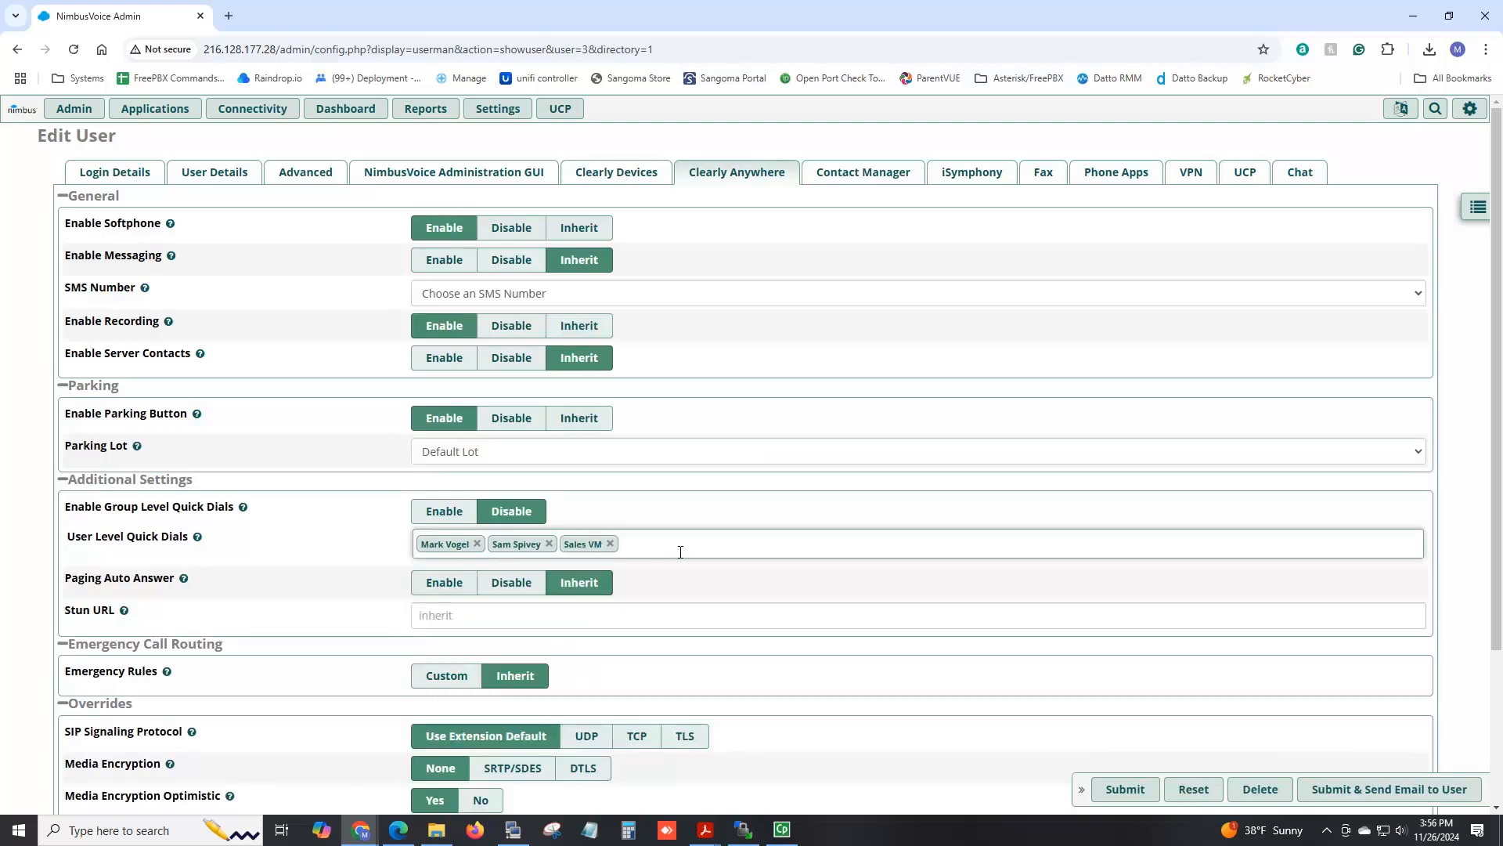
left_click(627, 545)
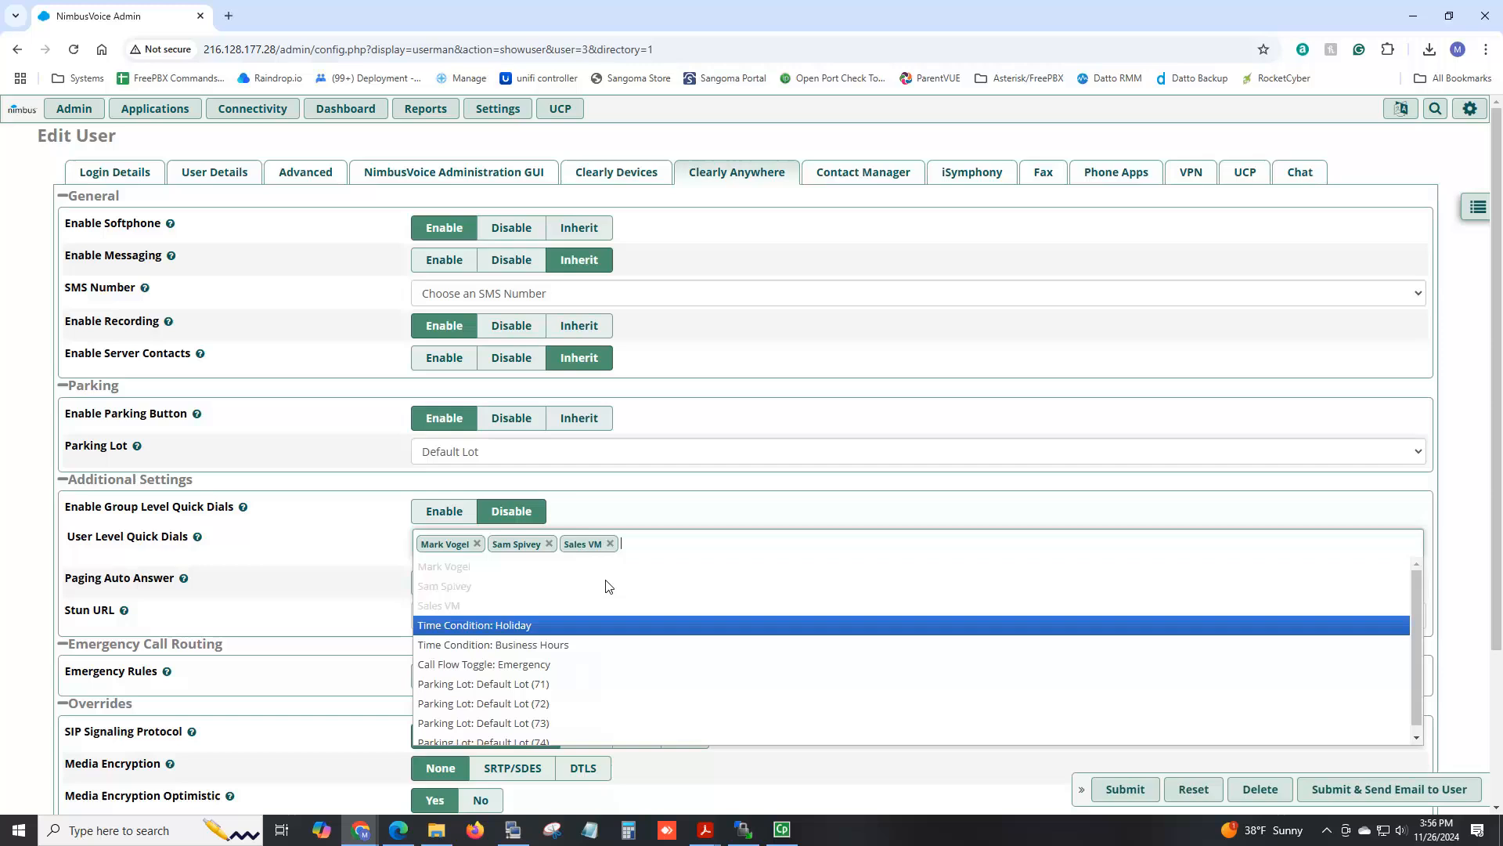
left_click(558, 664)
left_click(796, 555)
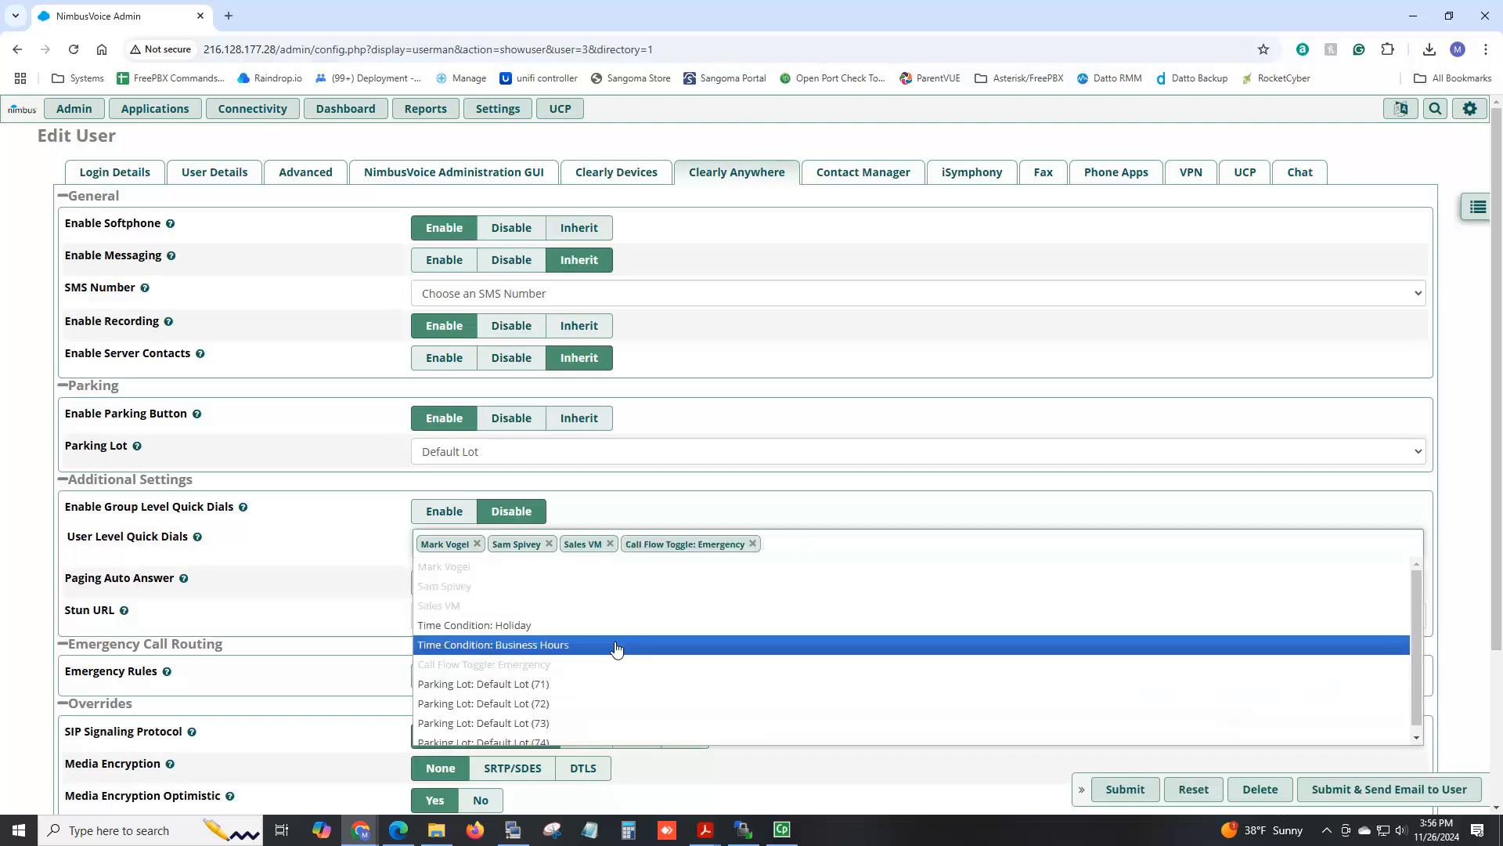
left_click(568, 678)
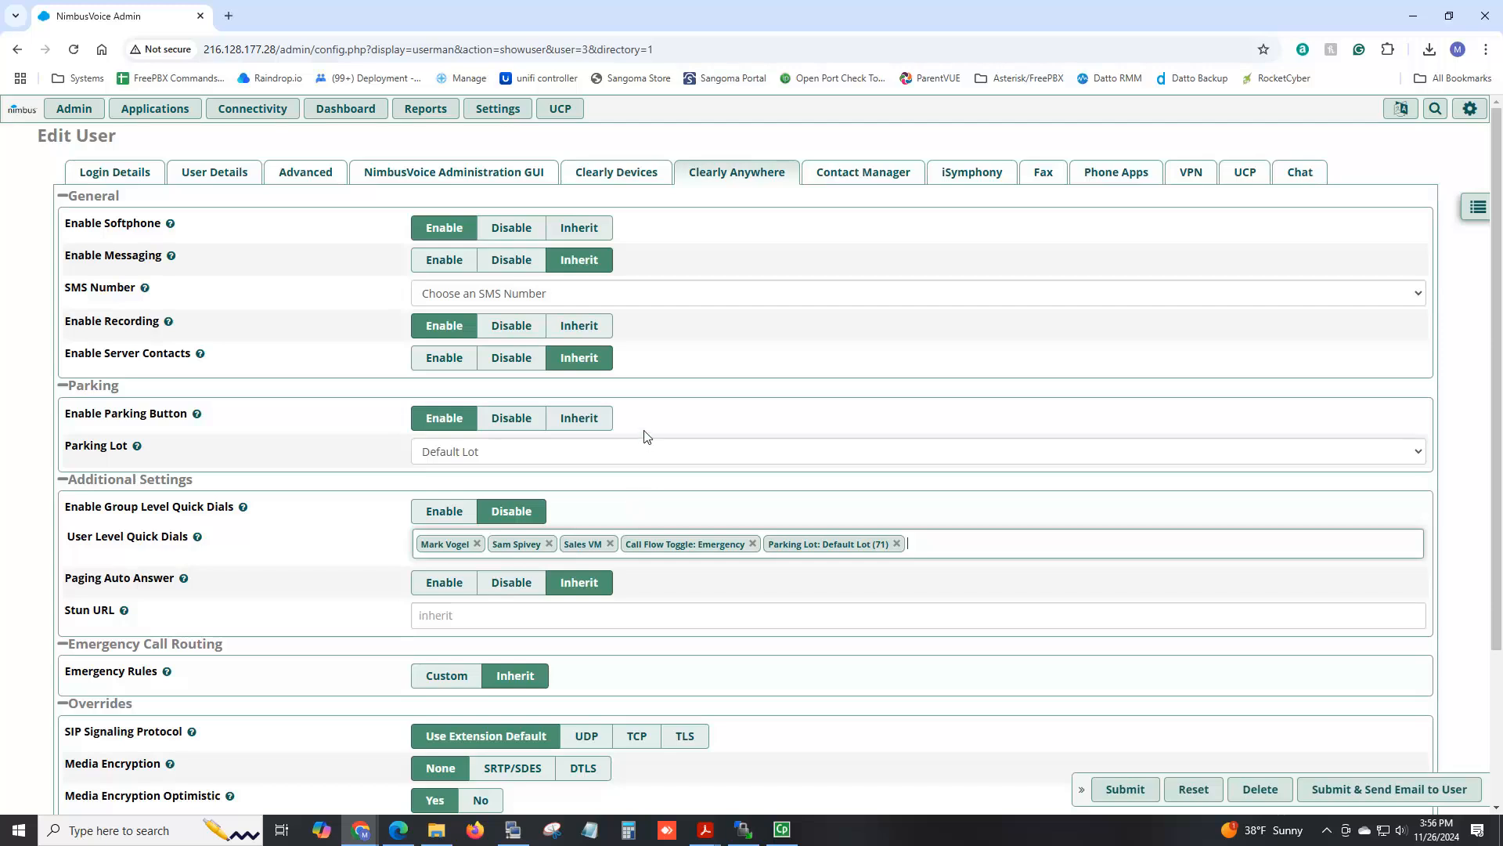
Keep messaging on Inherit, submit user 102's changes and apply the configuration.
left_click(444, 263)
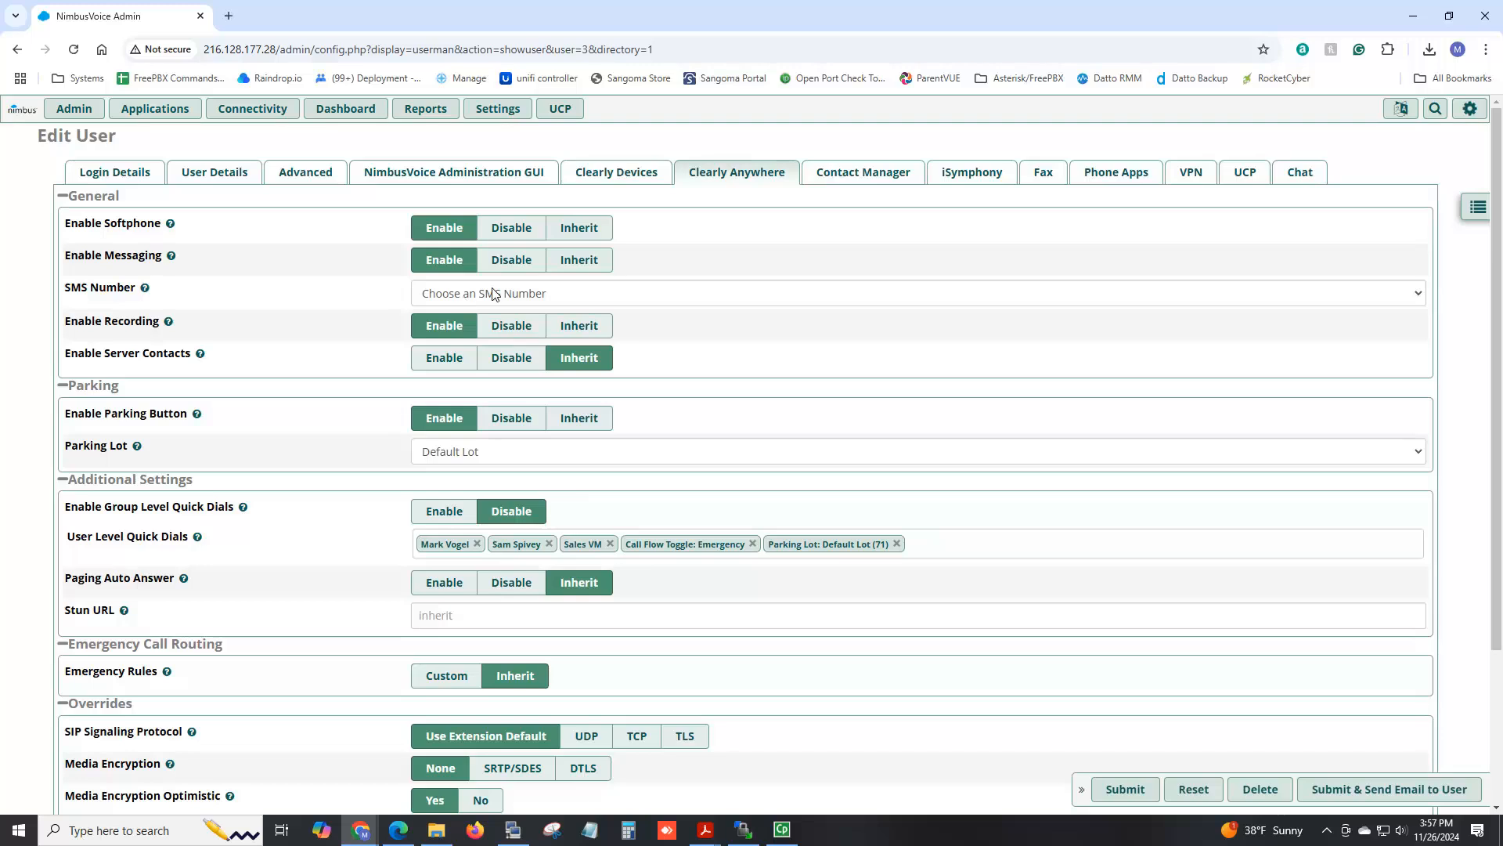
left_click(580, 260)
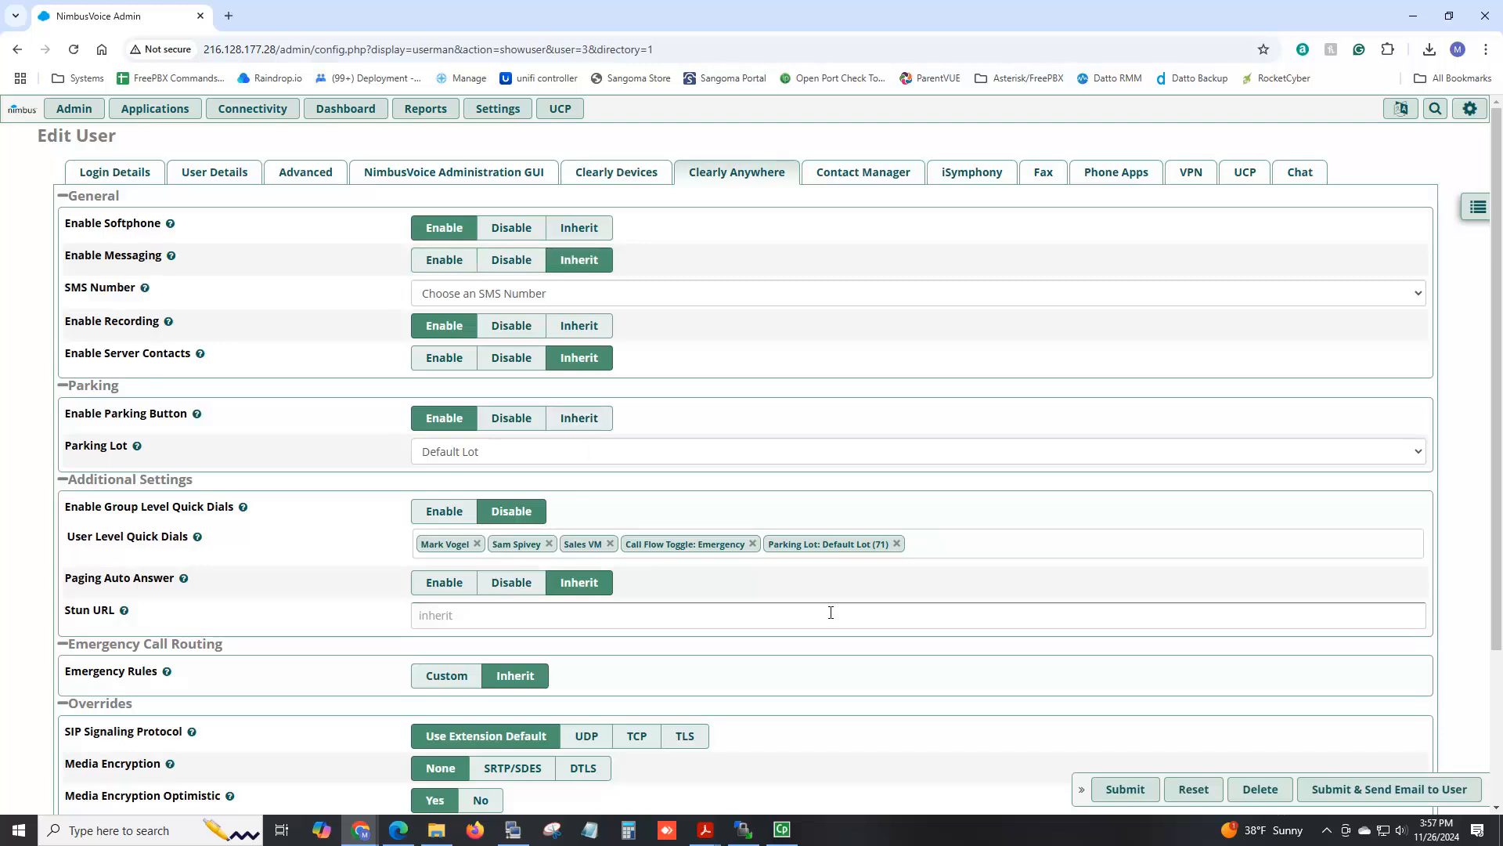
left_click(1122, 790)
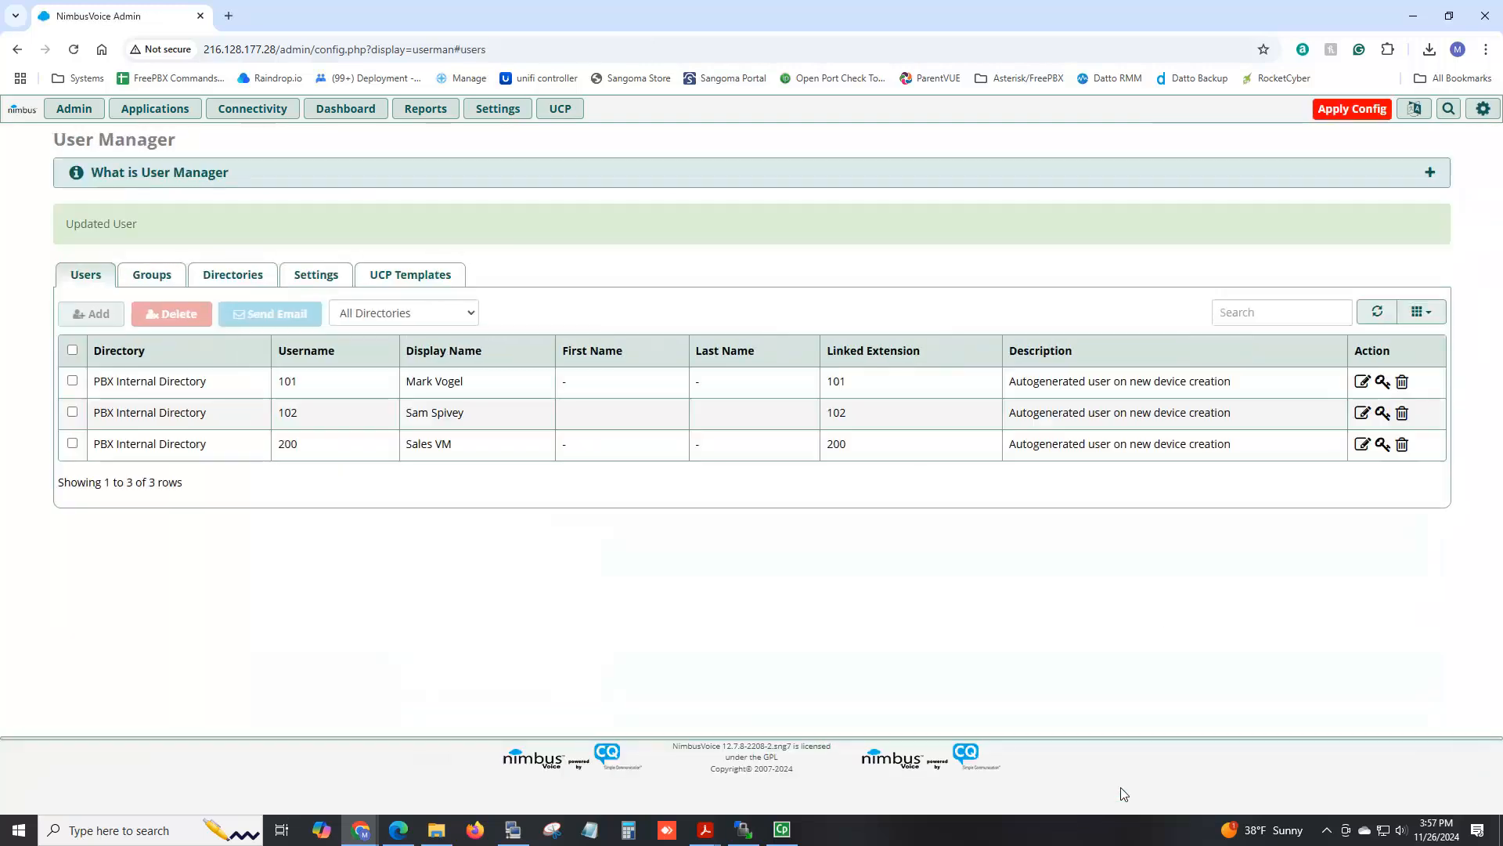
left_click(1341, 110)
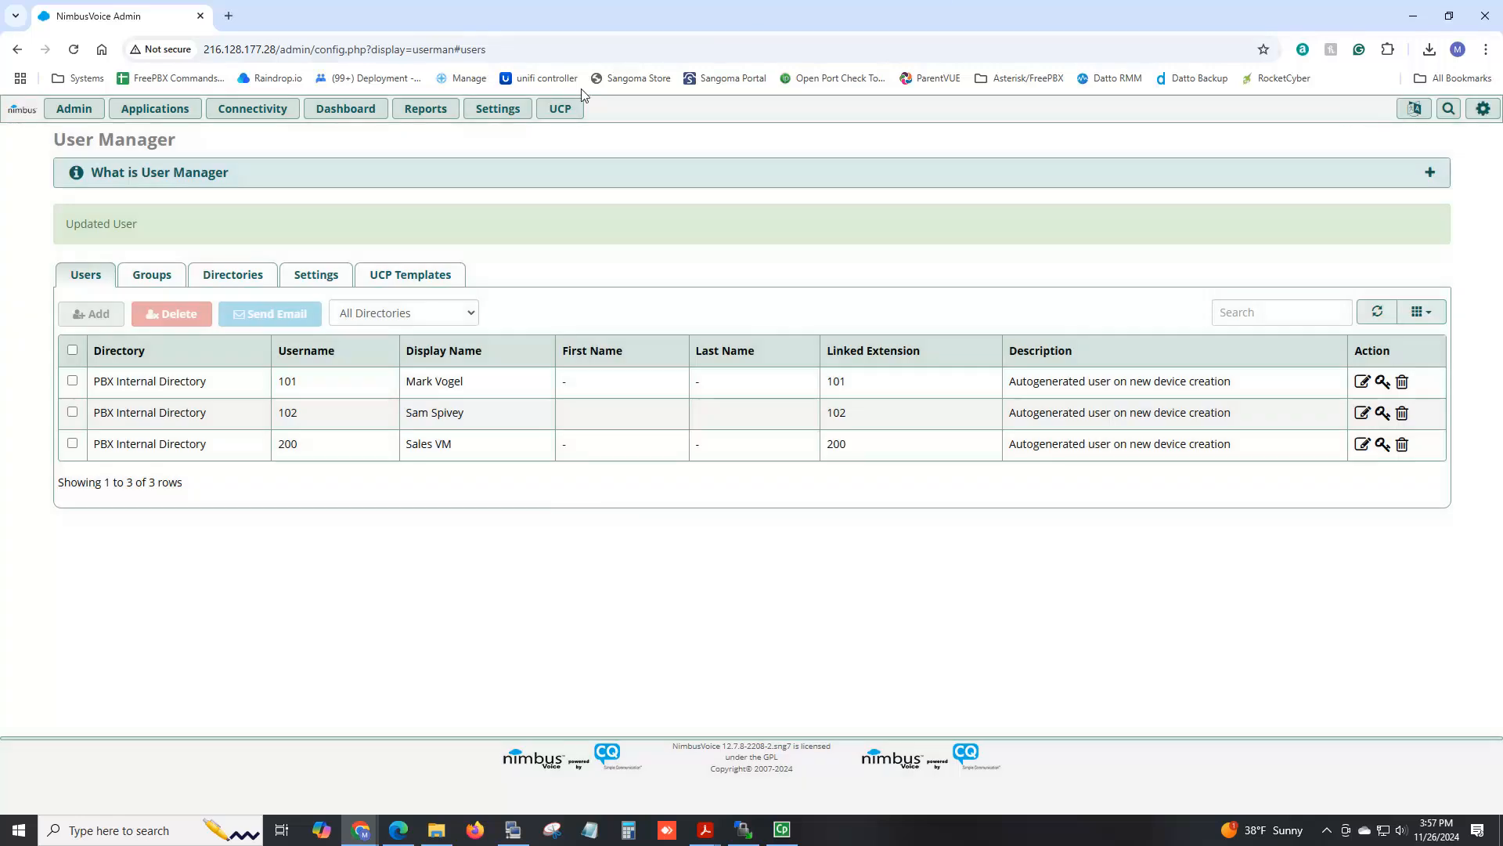
left_click(501, 111)
Open the Clearly Anywhere softphone page and scroll down to its user table.
left_click(528, 221)
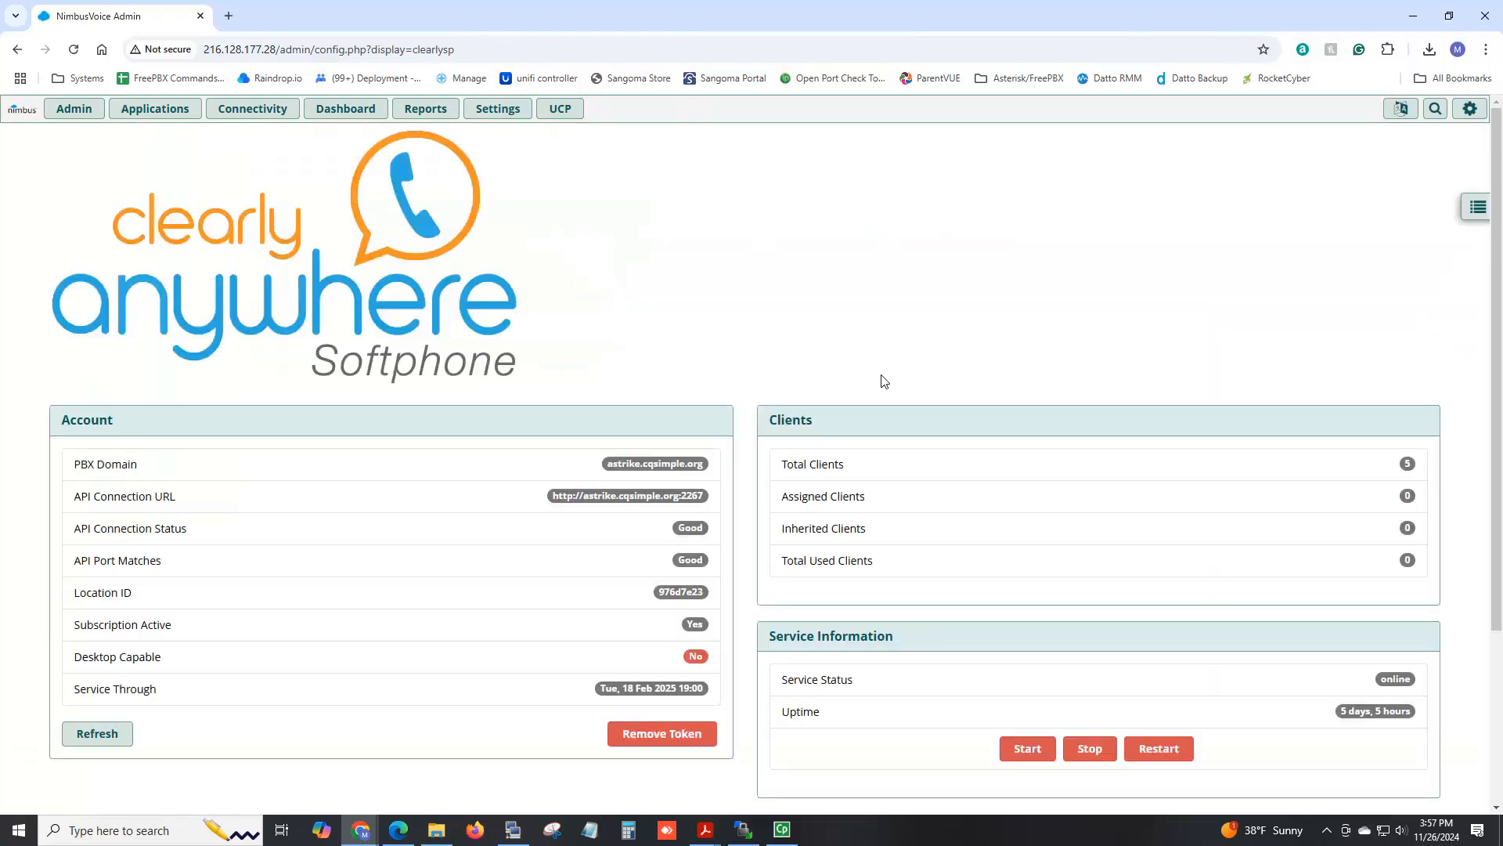
scroll(830, 368, "down", 3)
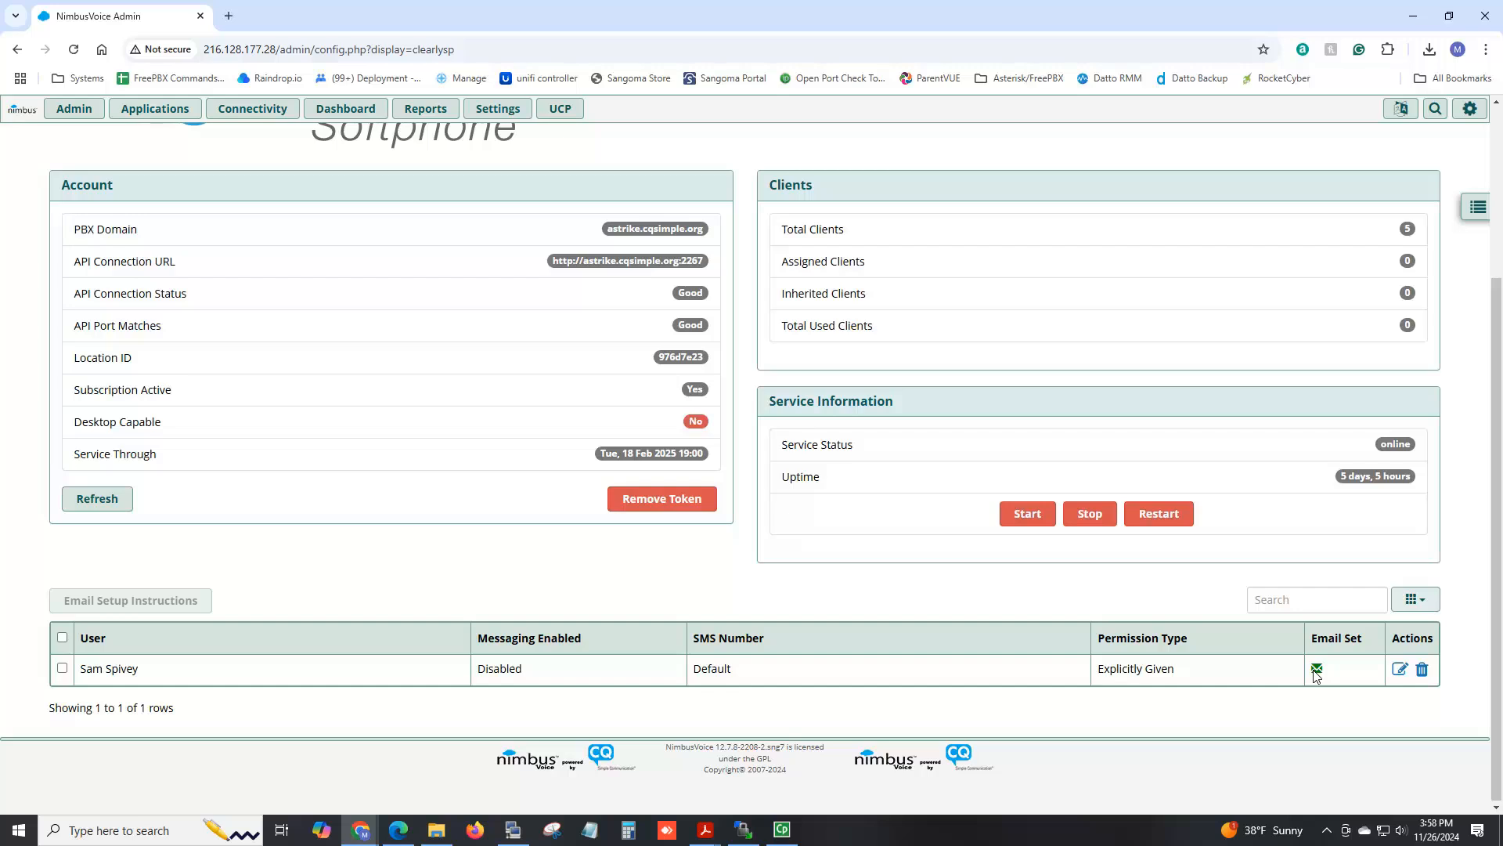
Tick the softphone user and email them the setup instructions.
left_click(62, 668)
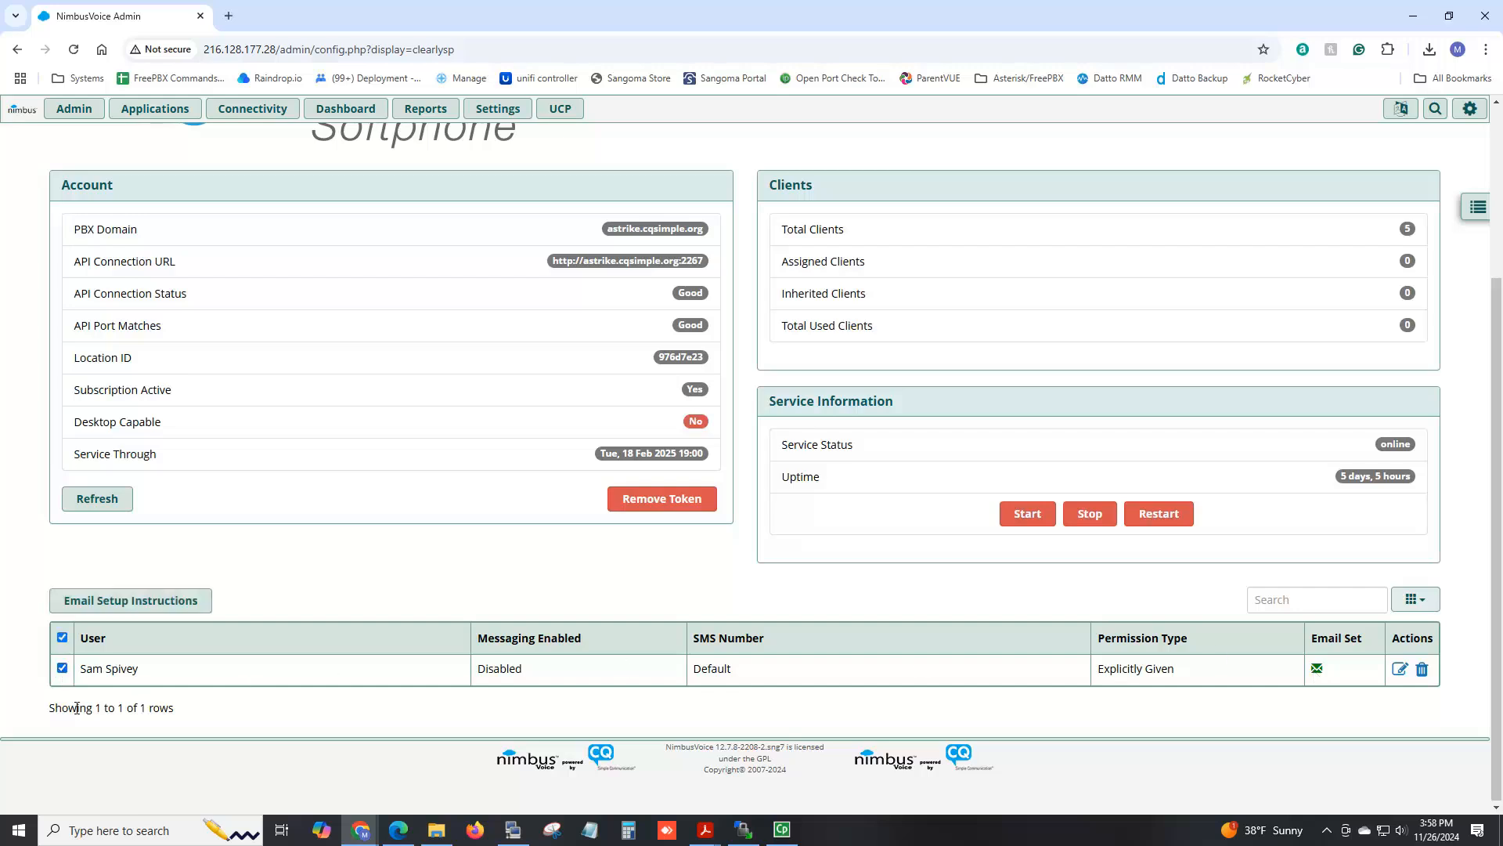
left_click(114, 602)
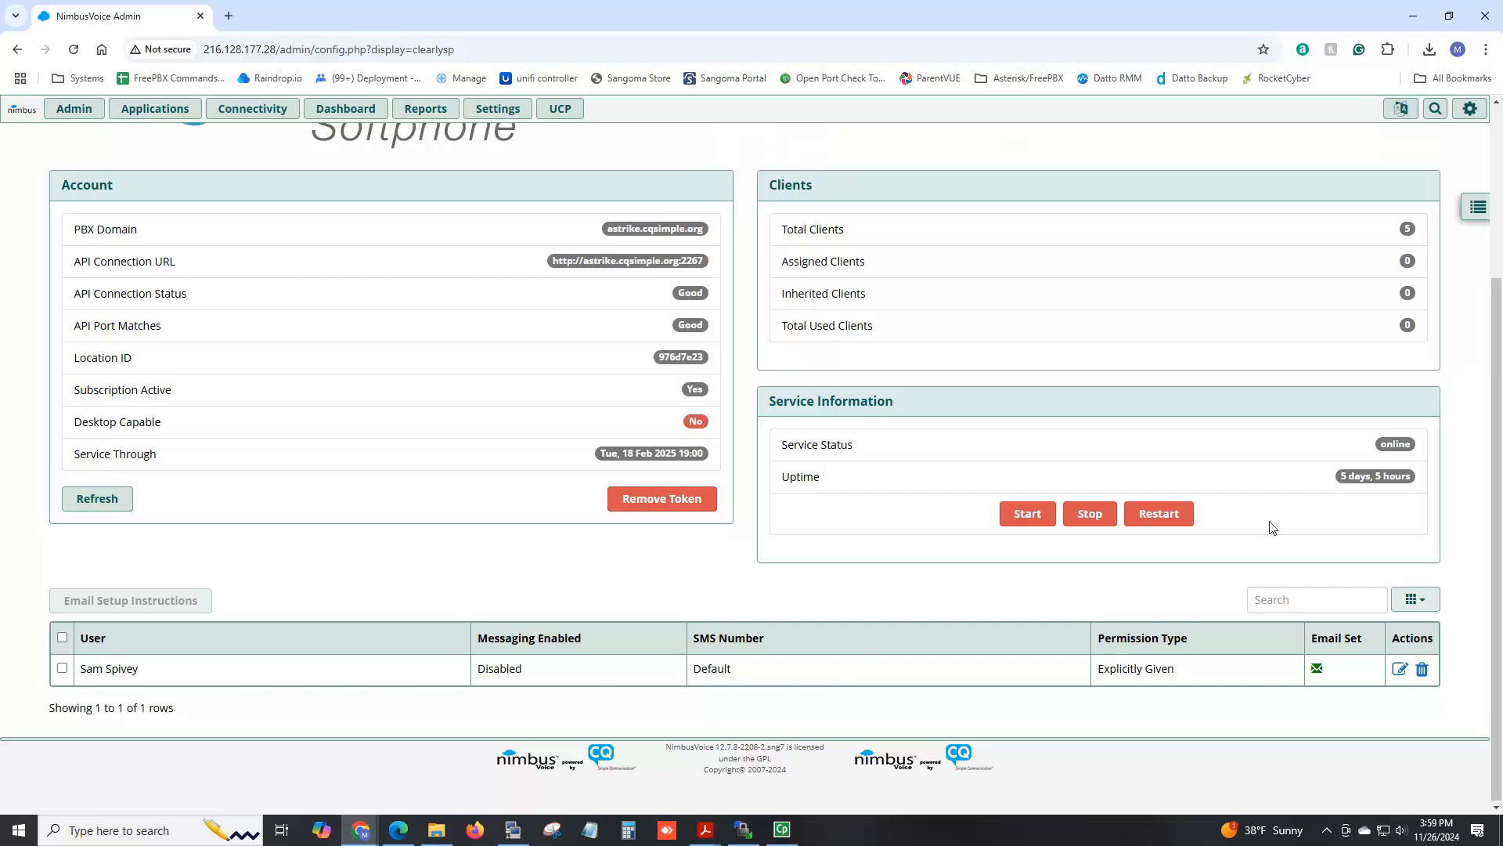
Show extension 102's QR code from the Provisioning Tokens tab and launch Snipping Tool.
left_click(1478, 209)
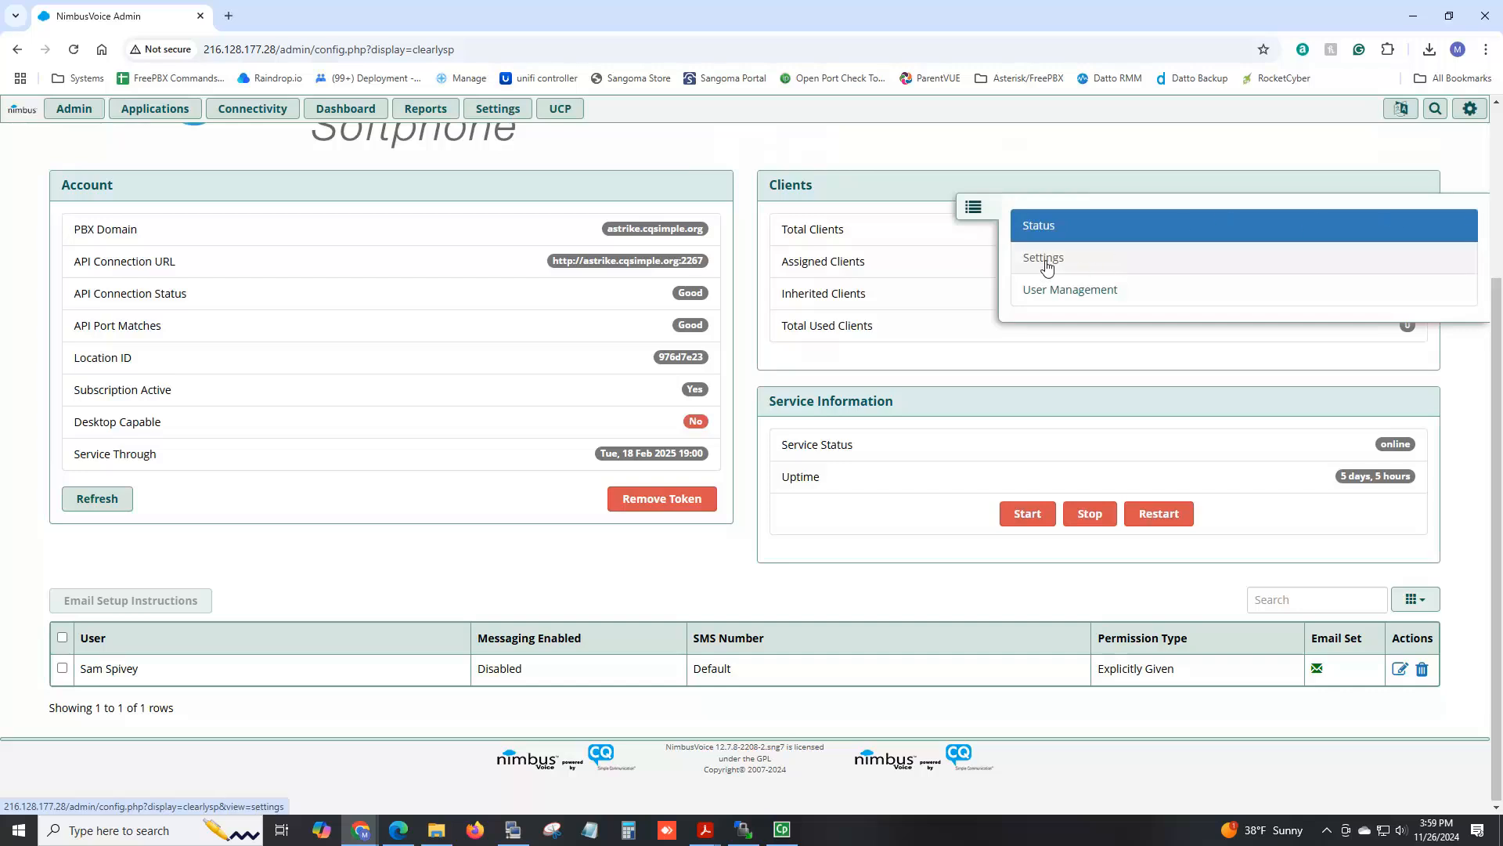
left_click(1048, 267)
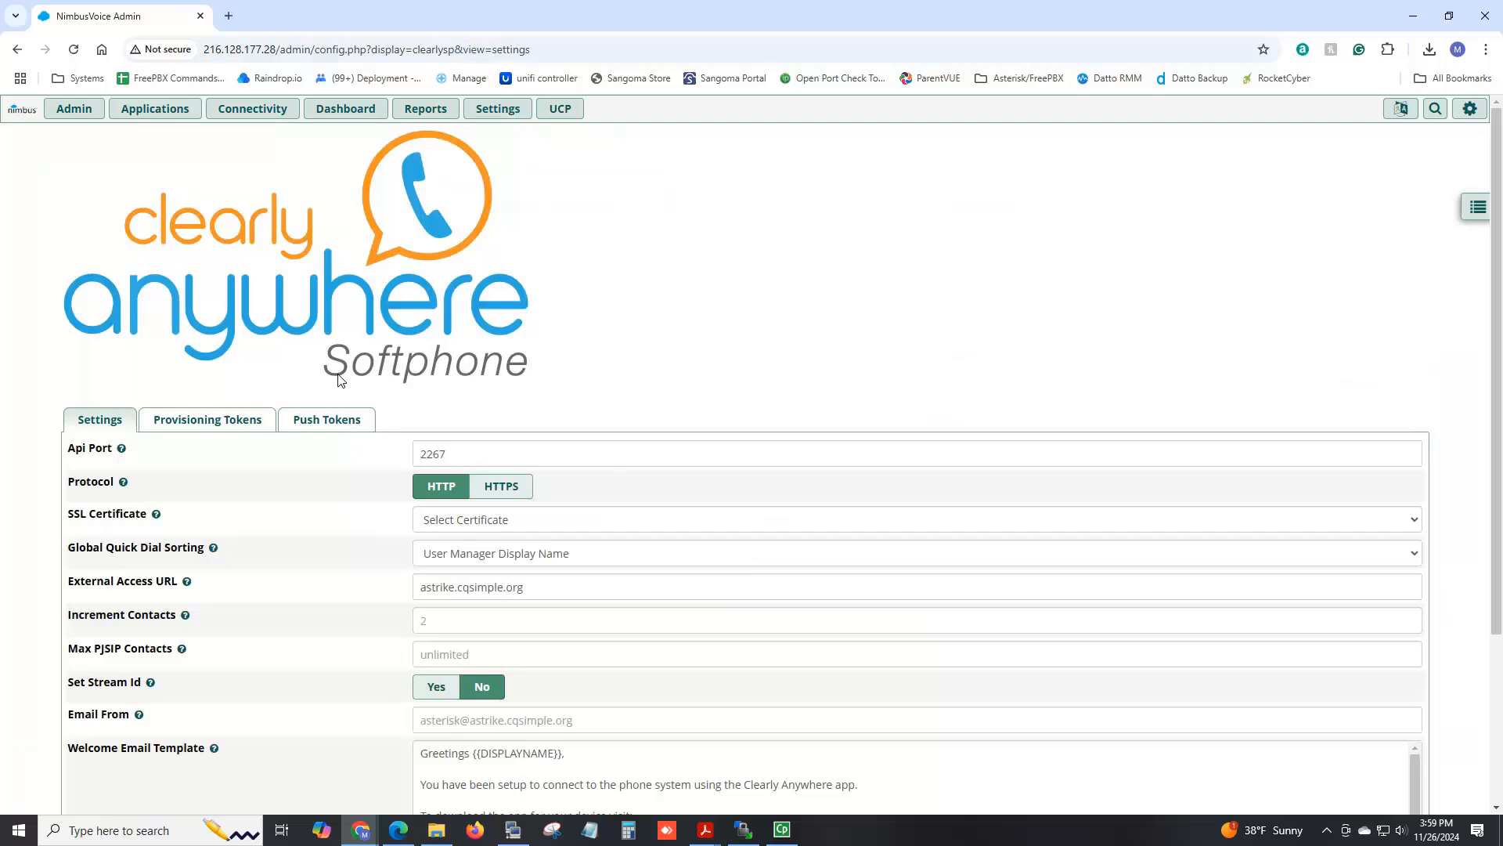
left_click(240, 430)
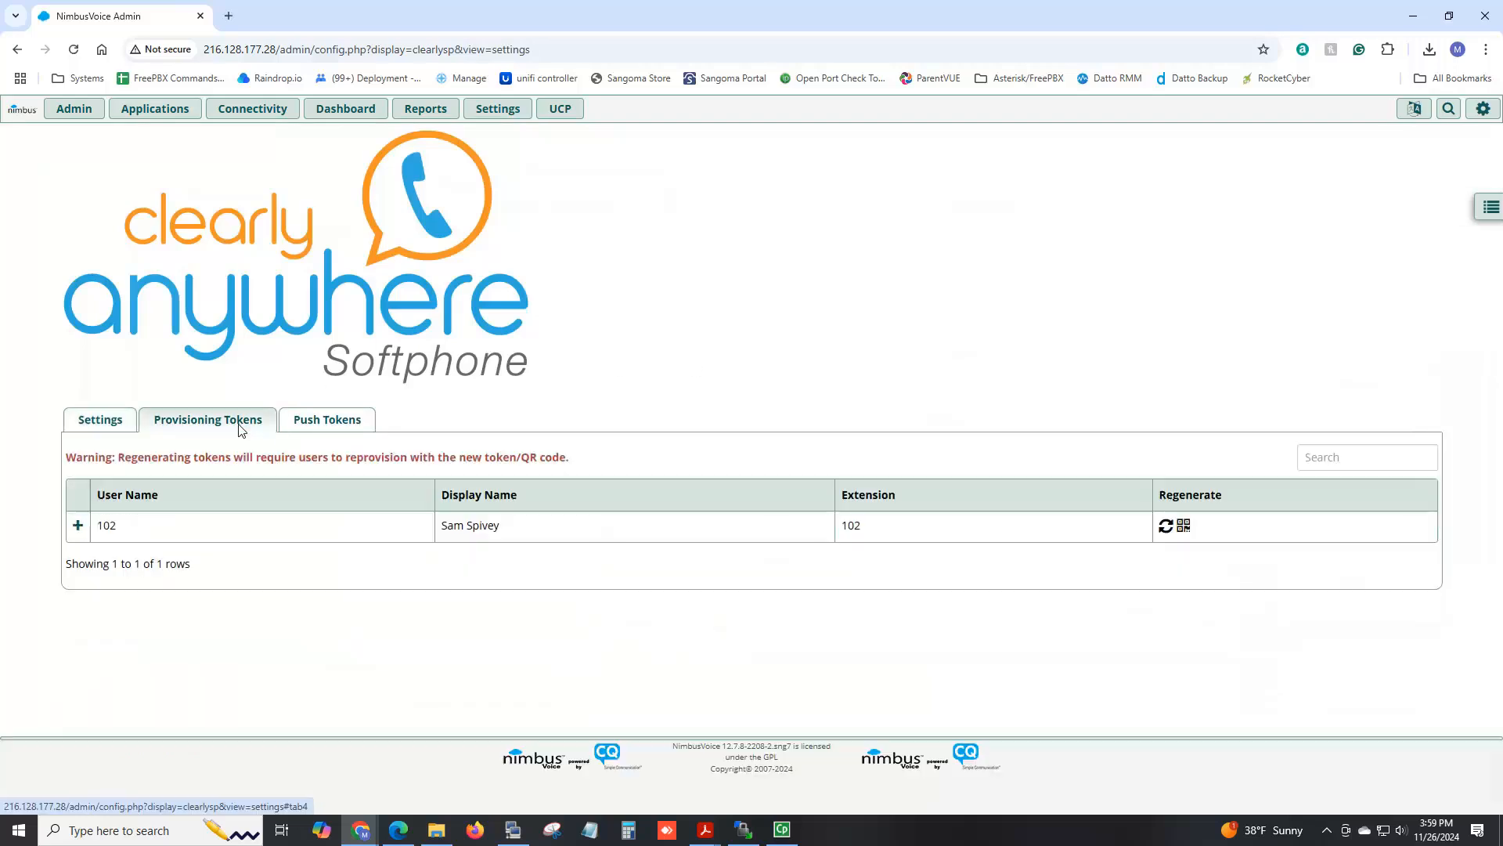
left_click(1184, 527)
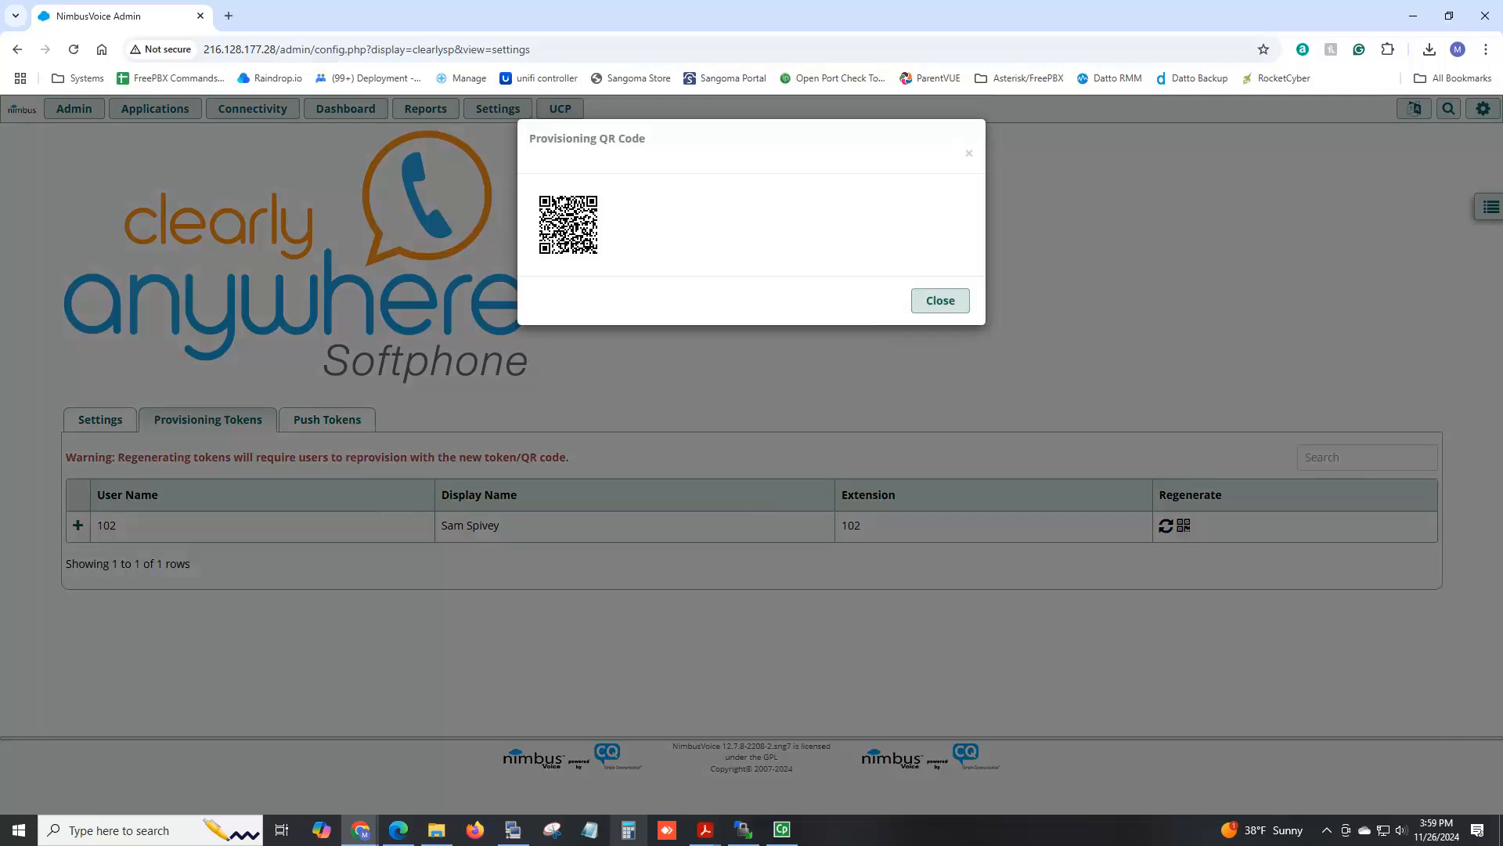
left_click(554, 831)
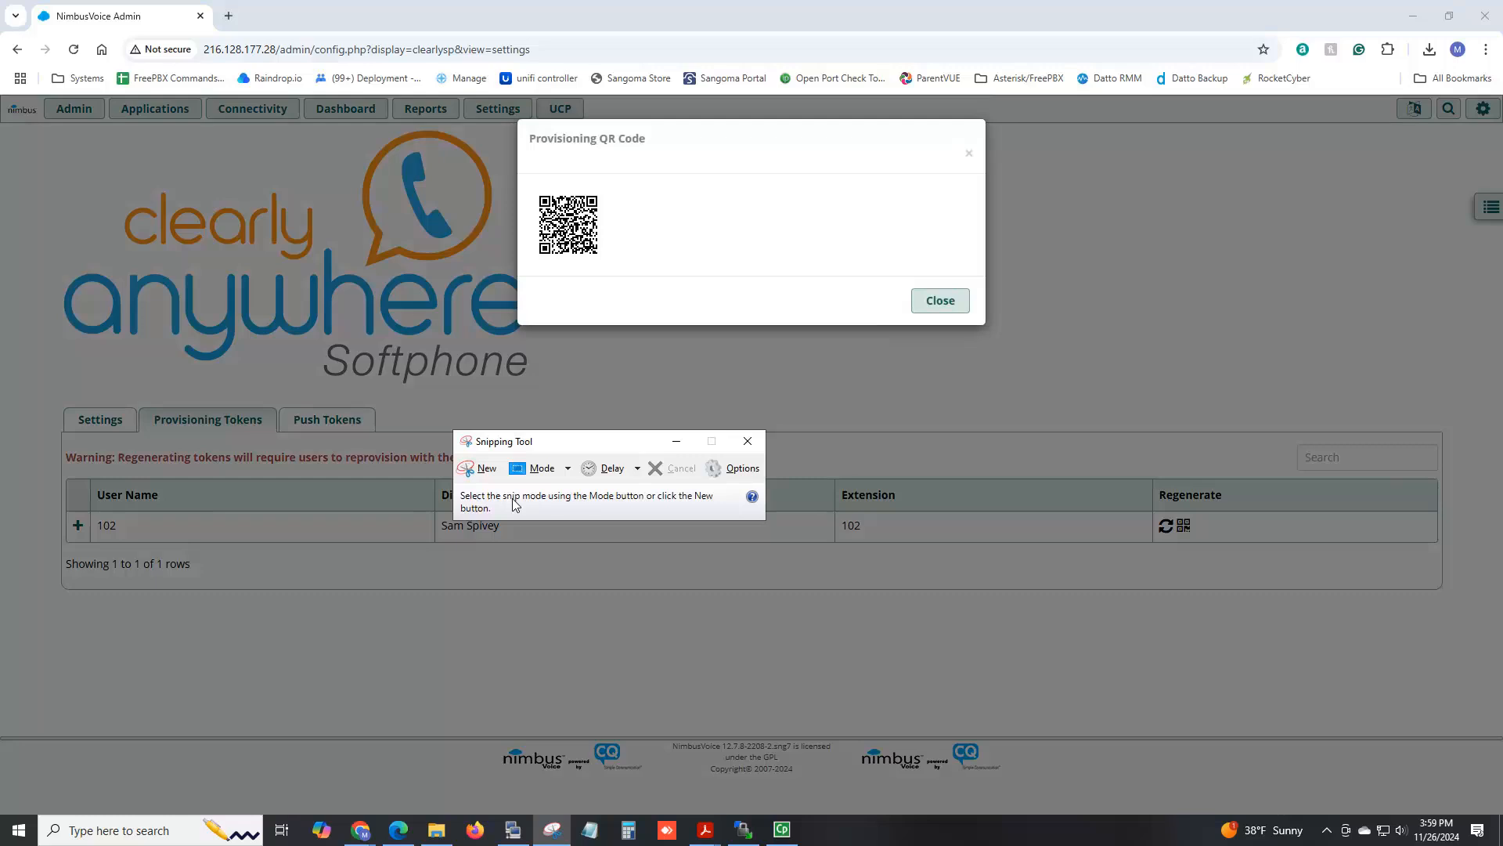
Snip the area around the Provisioning QR Code dialog, then close the snip window.
left_click(478, 469)
left_click_drag(495, 121, 724, 312)
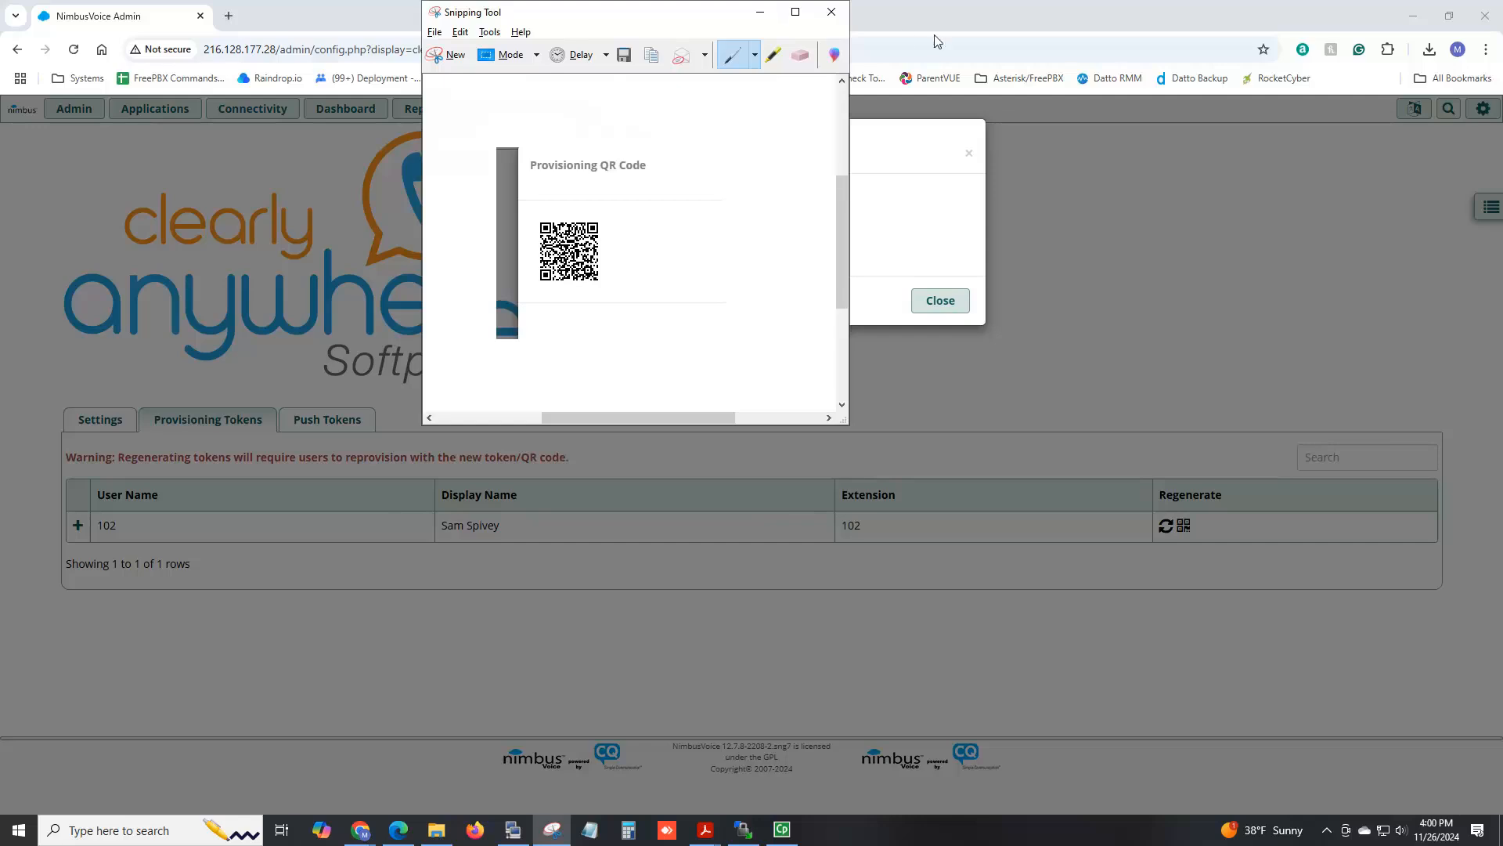
left_click(833, 13)
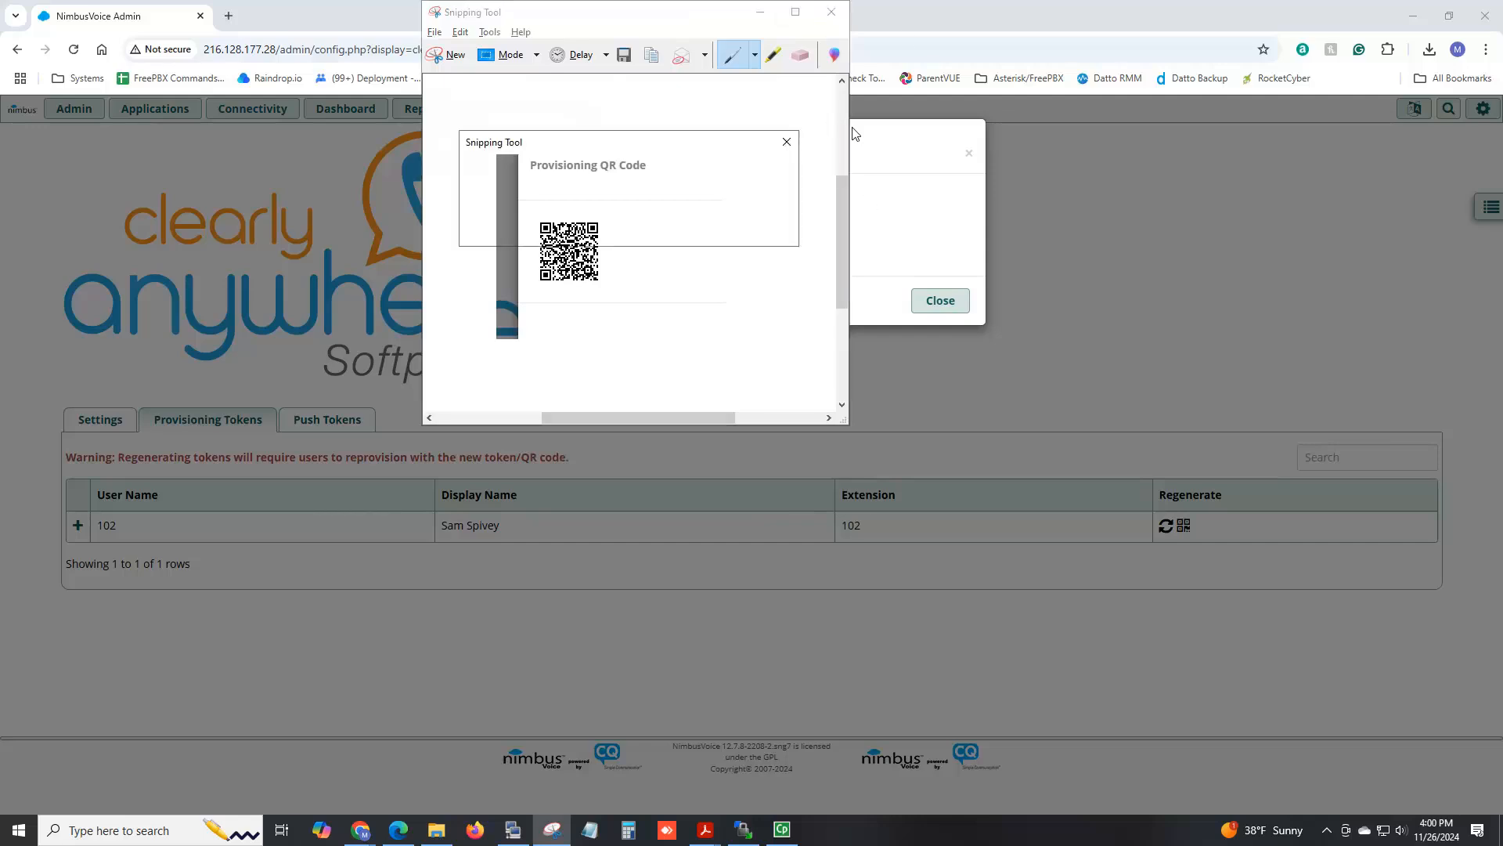
Discard the snip, close the provisioning QR dialog, and edit user 102 in User Management.
left_click(701, 229)
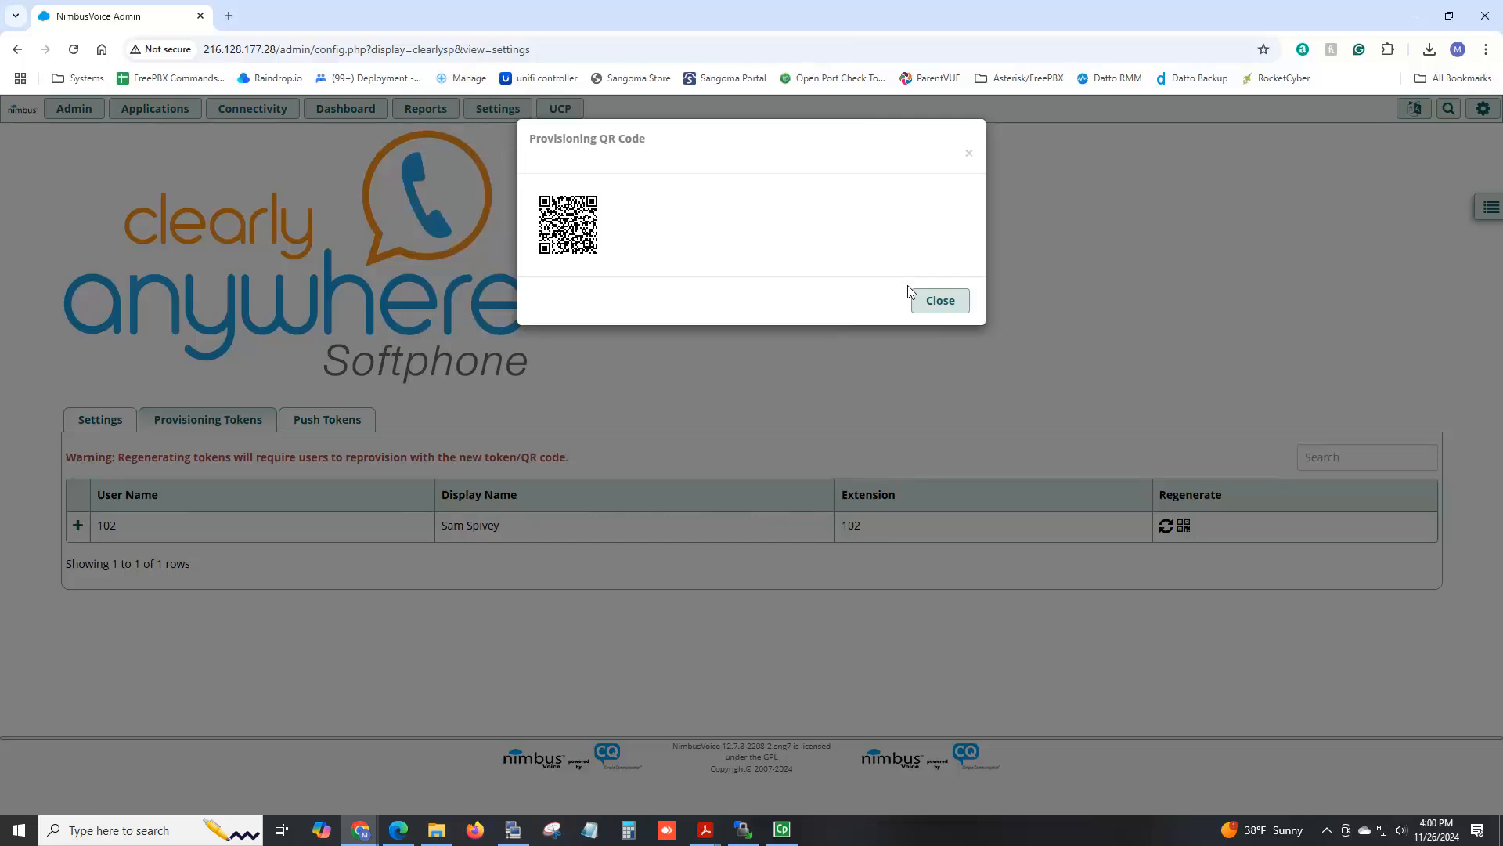
left_click(936, 300)
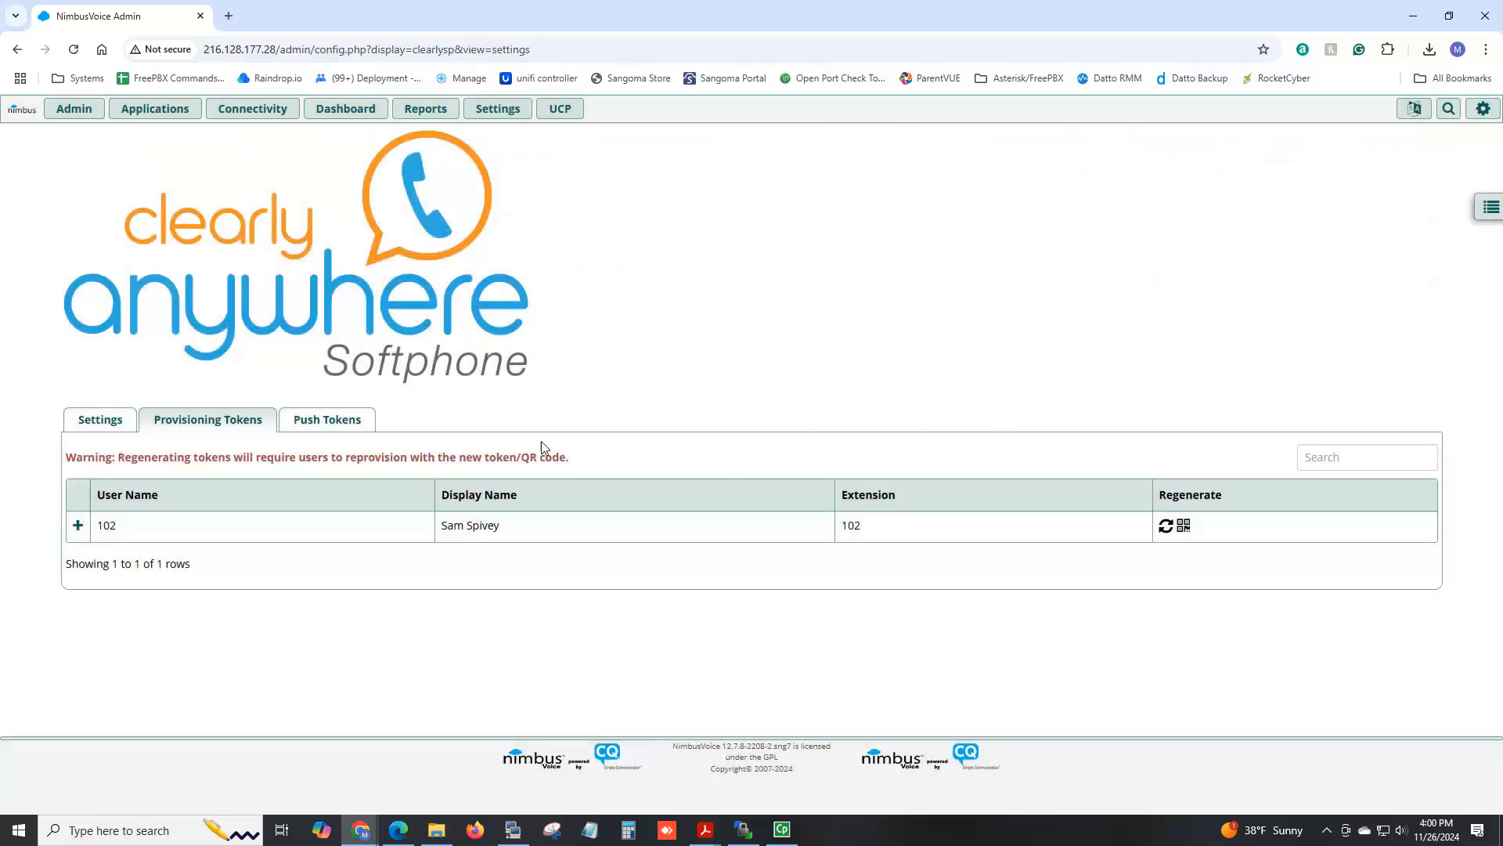
left_click(74, 109)
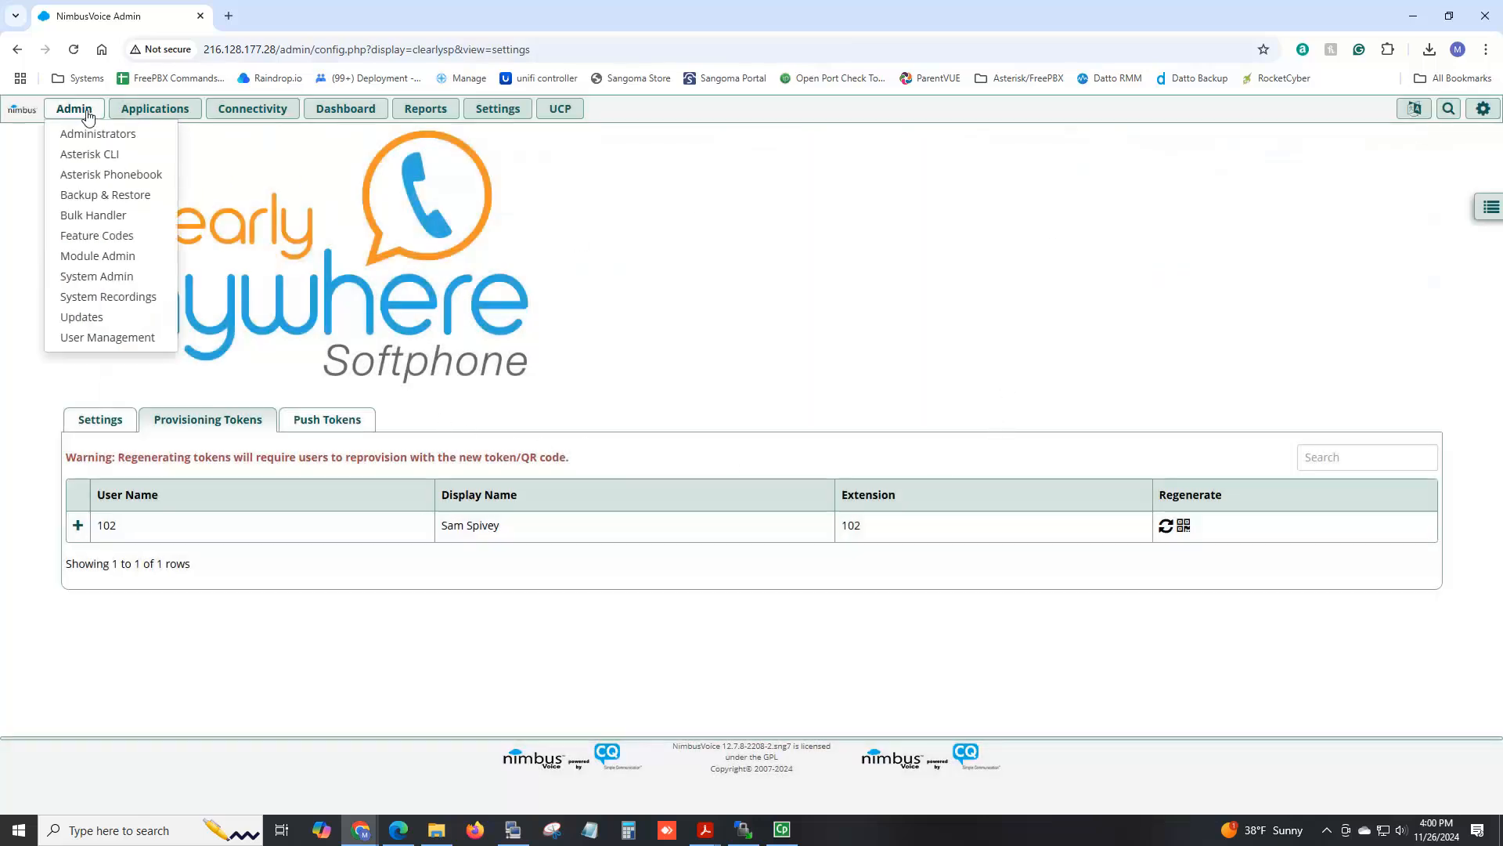
left_click(122, 339)
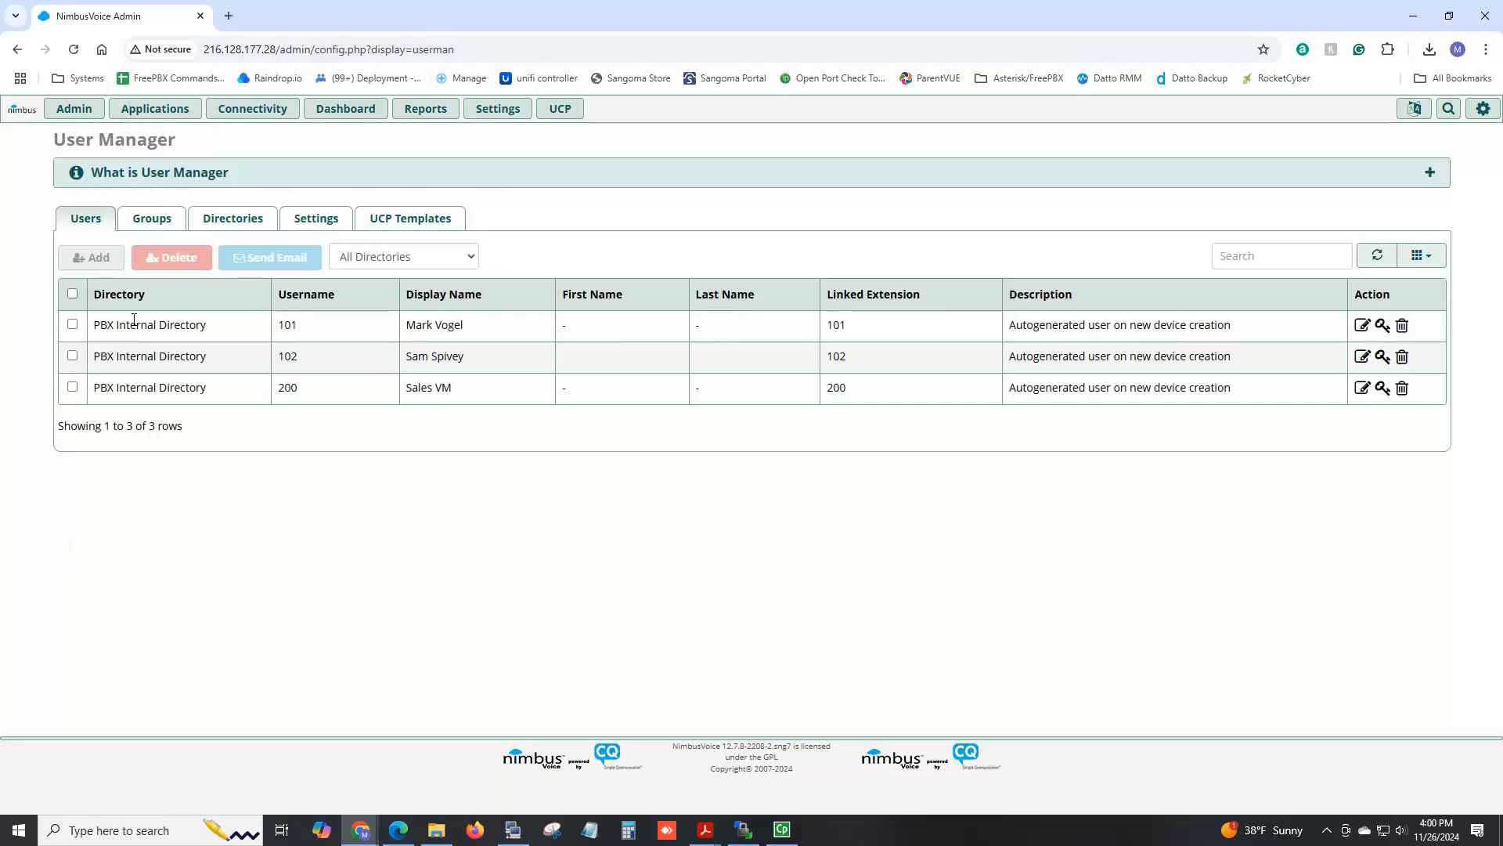
left_click(1363, 364)
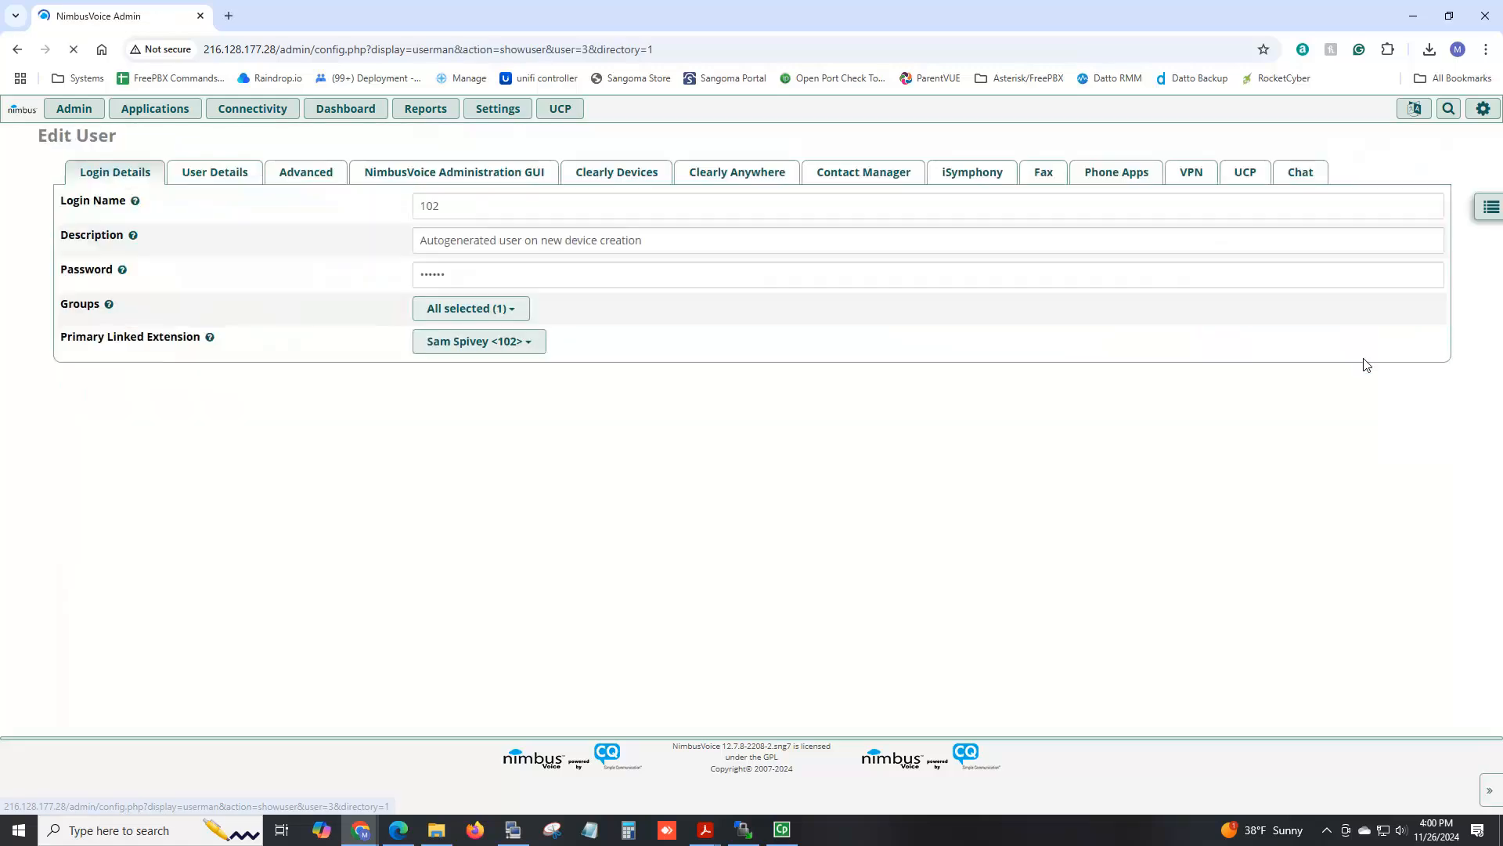
In user 102's Clearly Anywhere settings, set Softphone, Recording and Parking Button to Inherit.
left_click(712, 172)
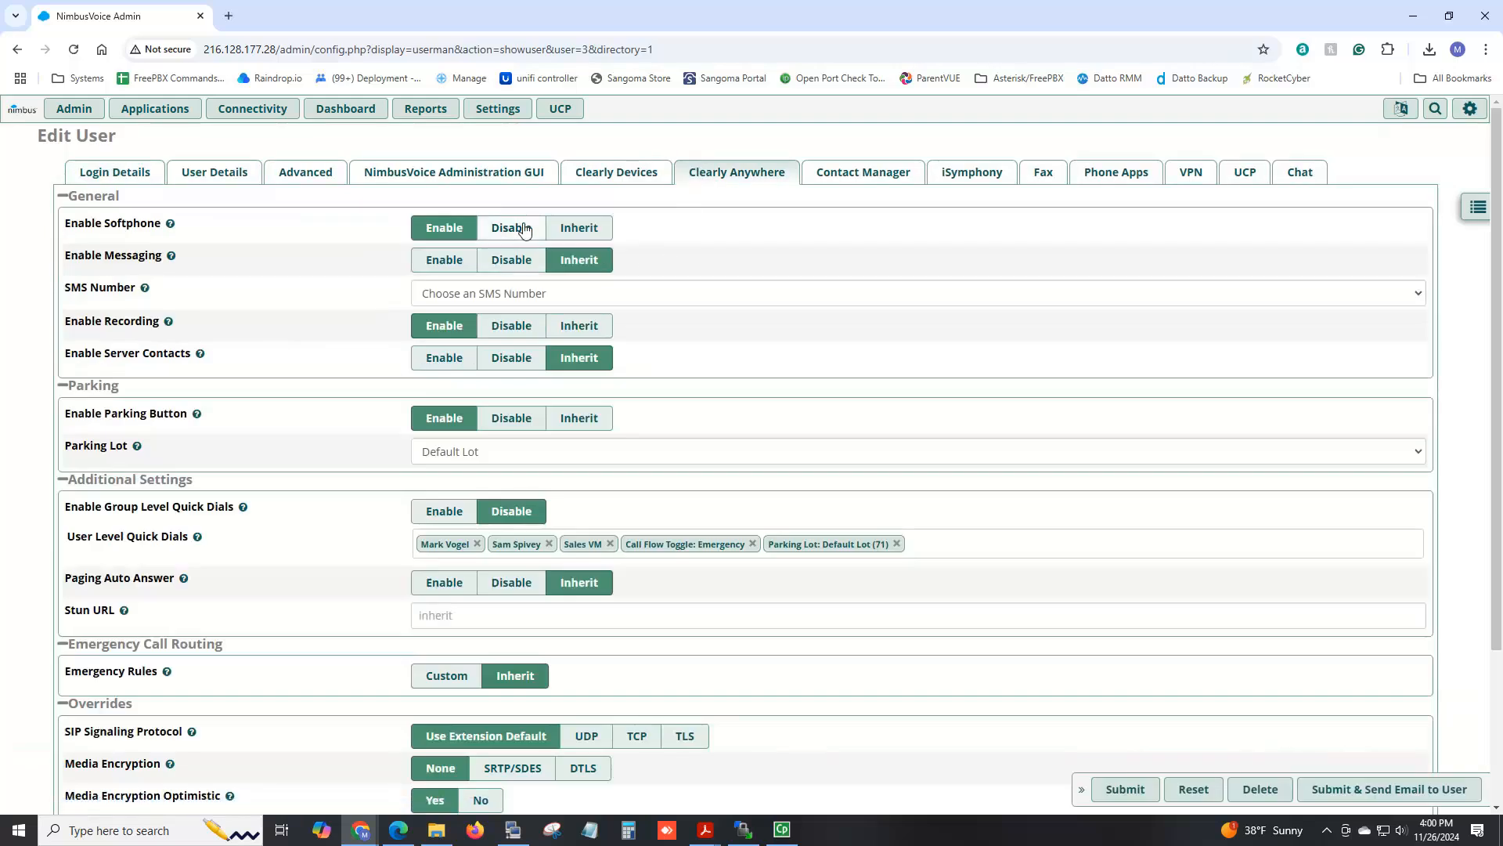
left_click(579, 227)
left_click(605, 328)
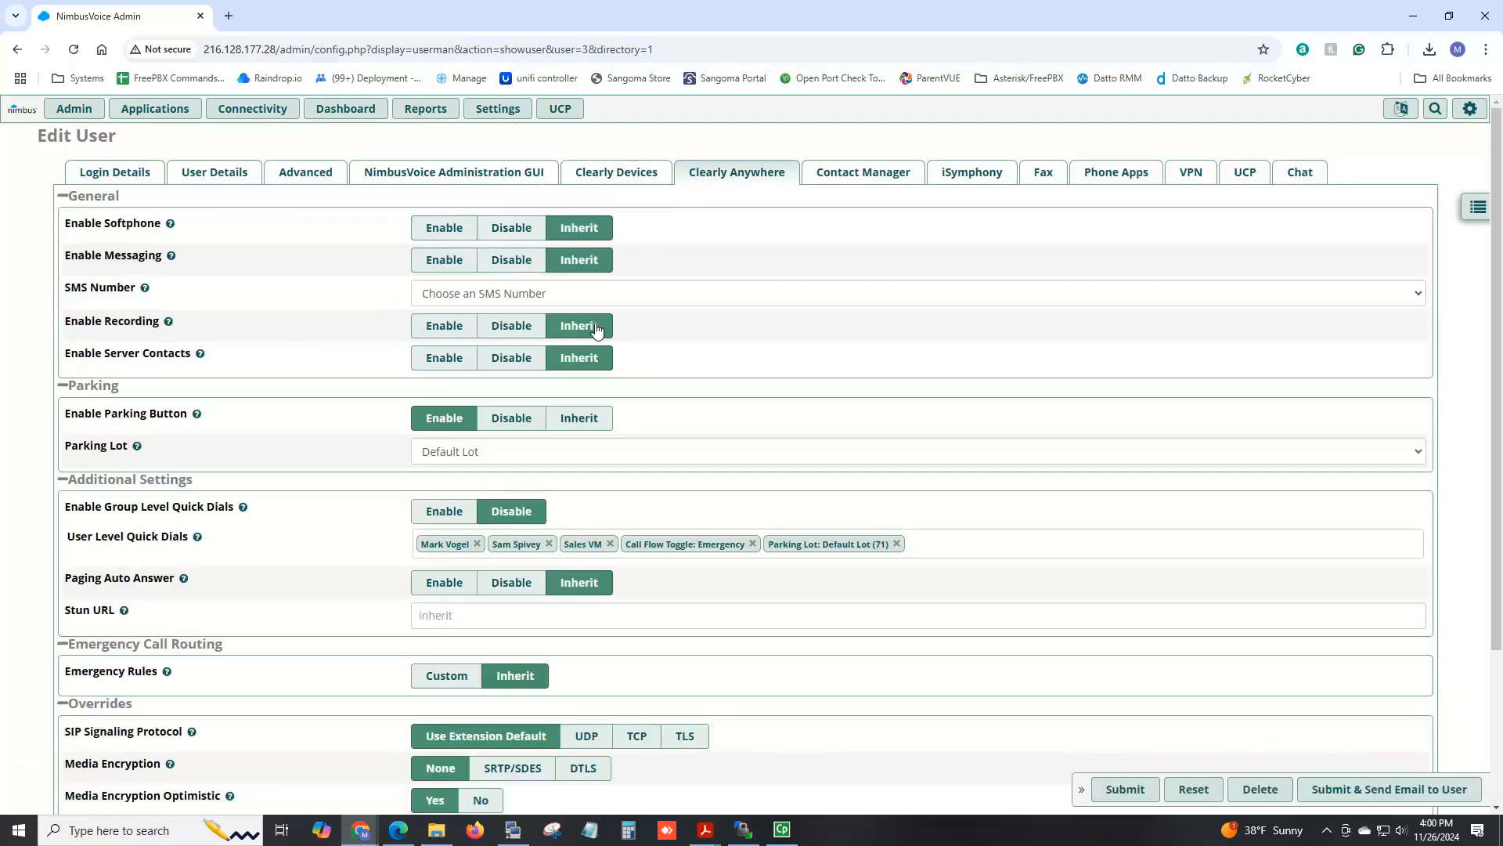
left_click(593, 419)
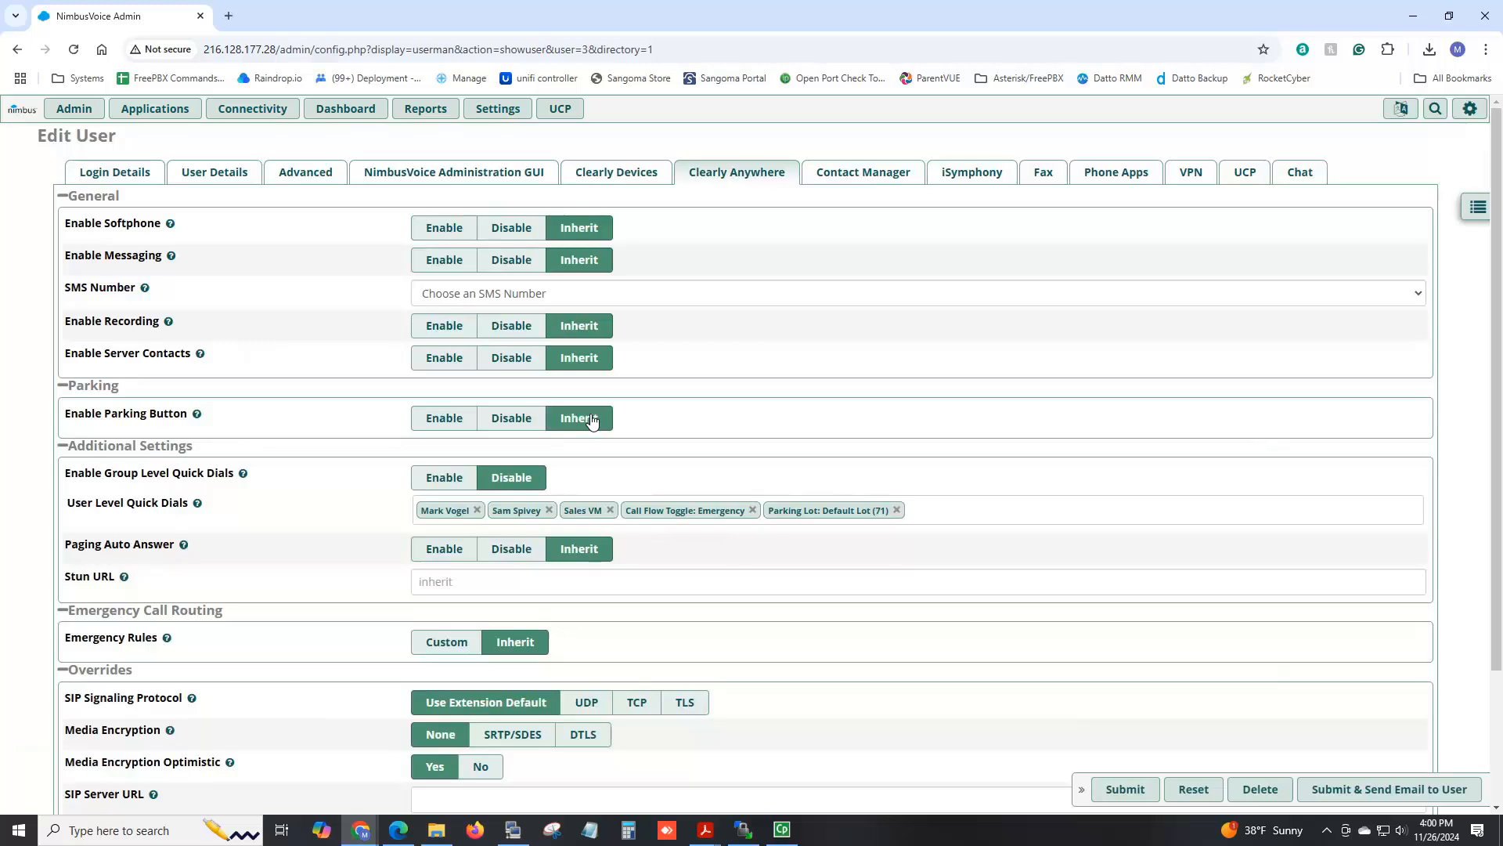
Review user 102's User Details and Login Details tabs.
left_click(225, 173)
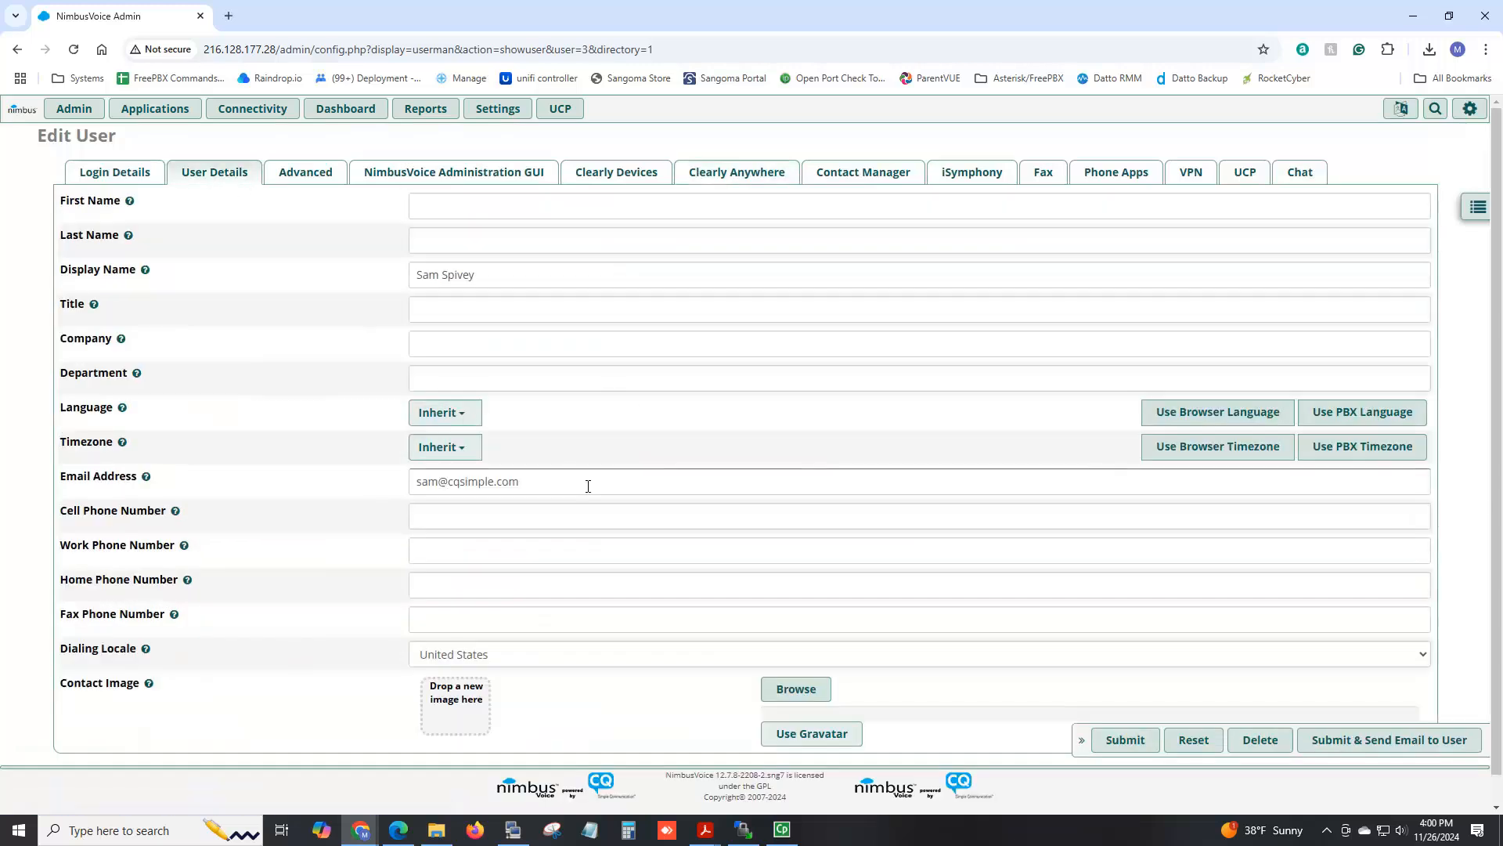
left_click_drag(535, 486, 290, 493)
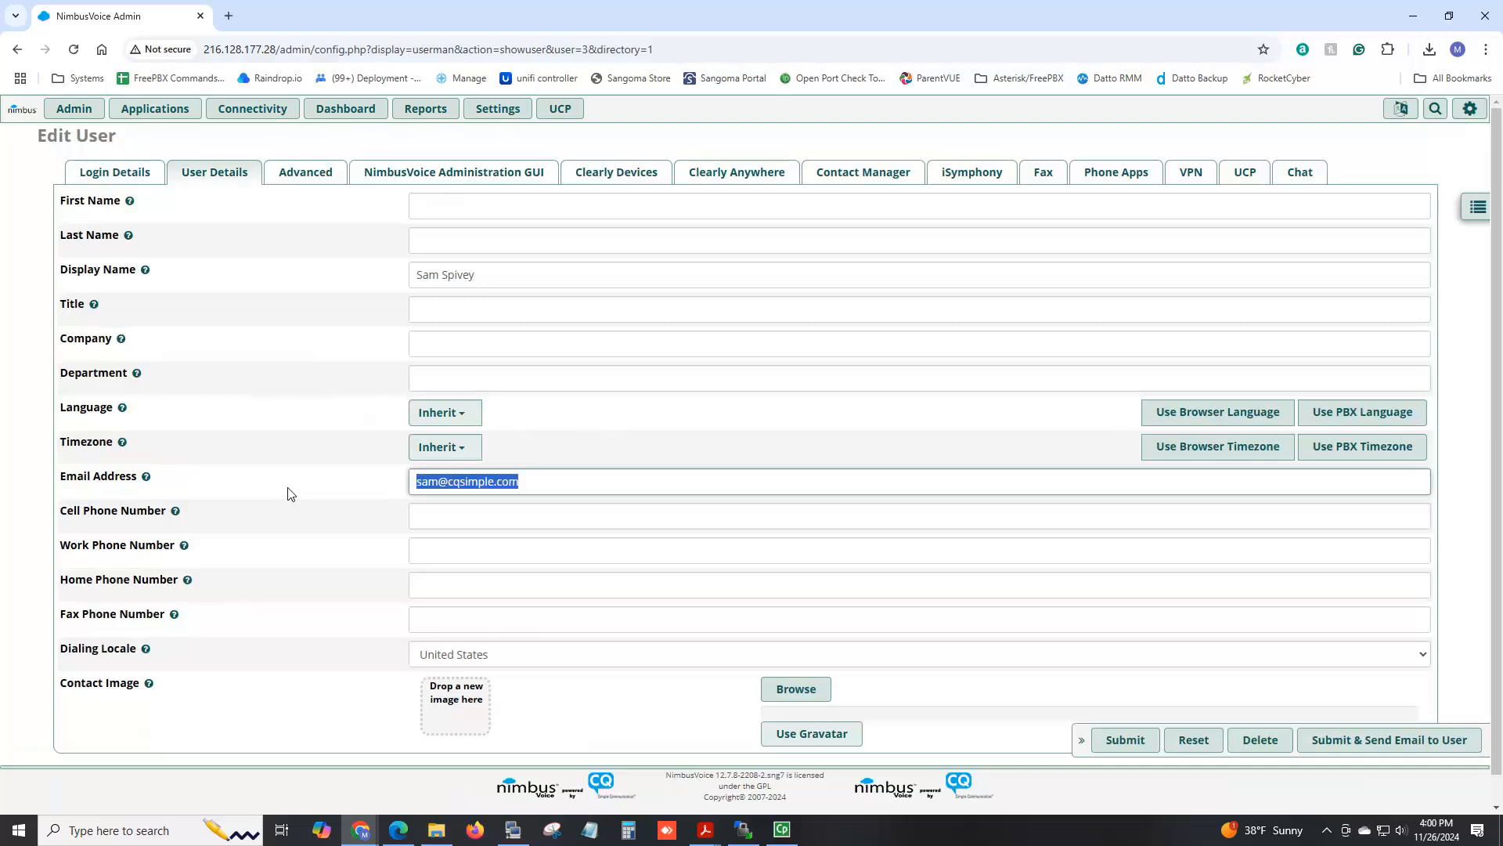
left_click(721, 179)
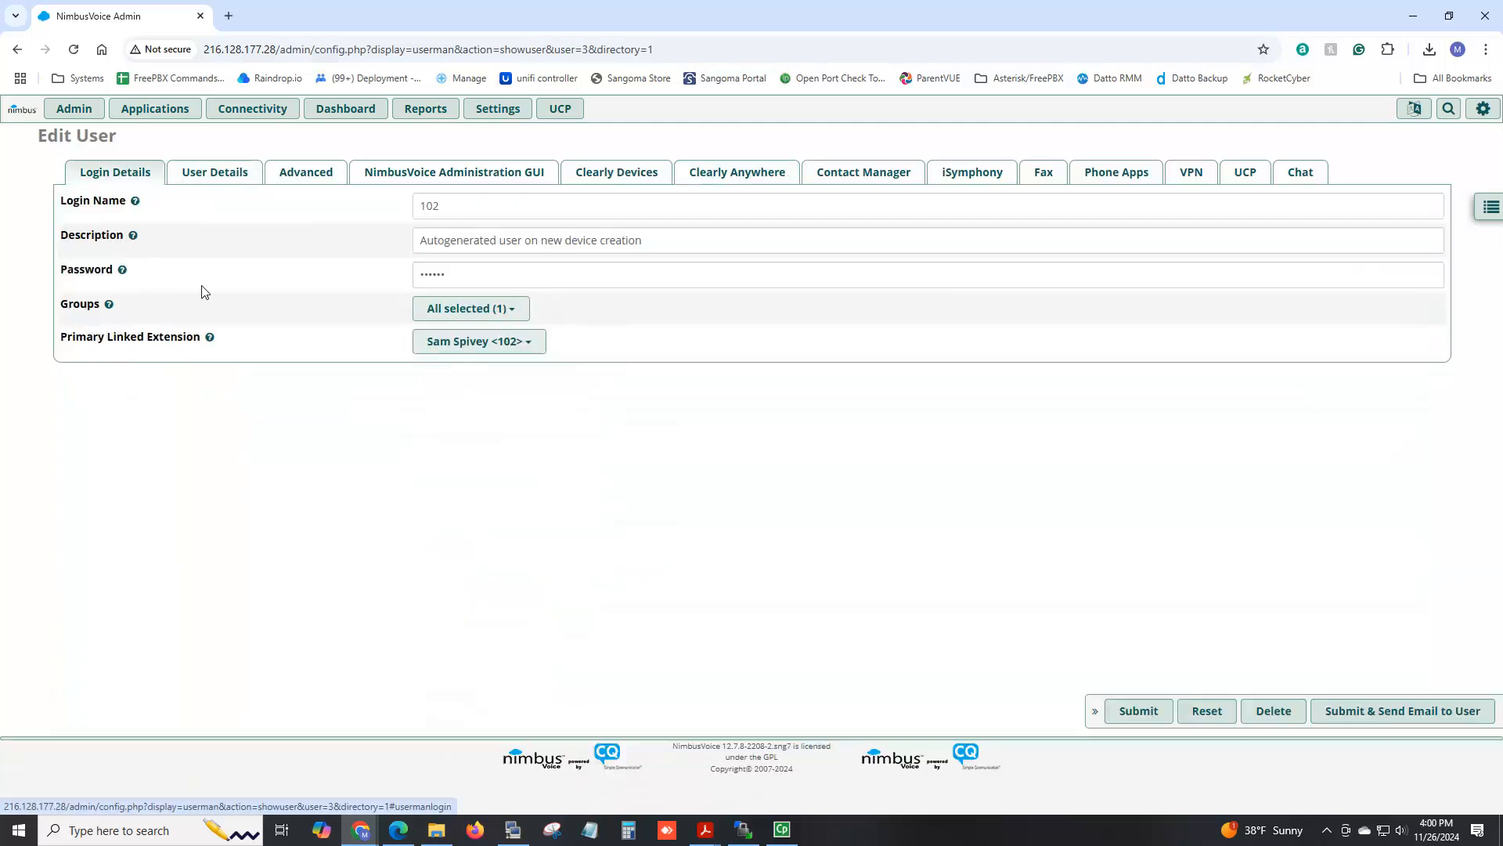
Check user 102's group membership without changes and submit the user.
mouse_move(110, 309)
left_click(452, 309)
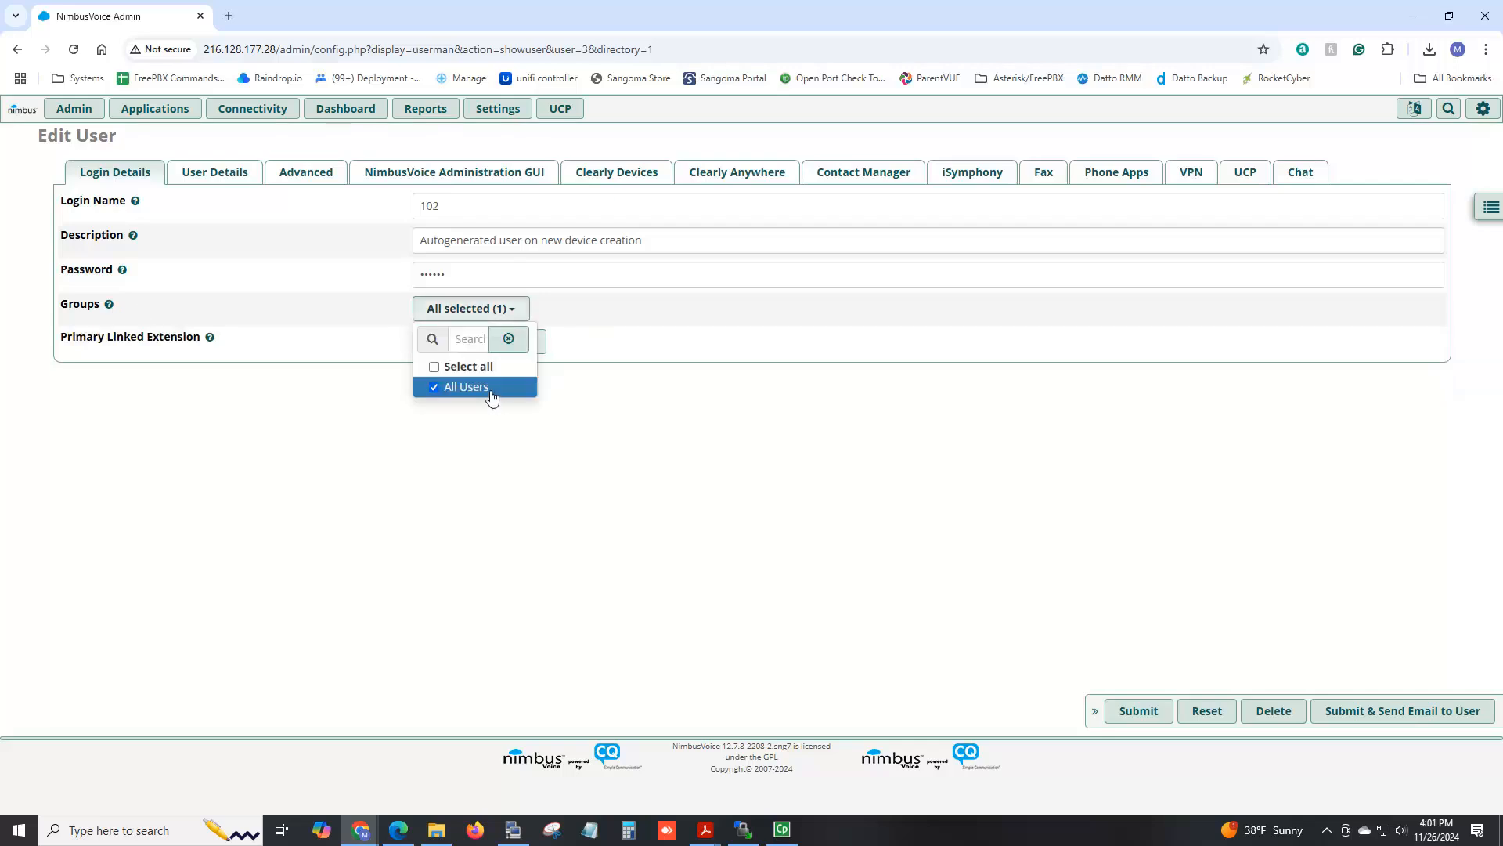
left_click(747, 318)
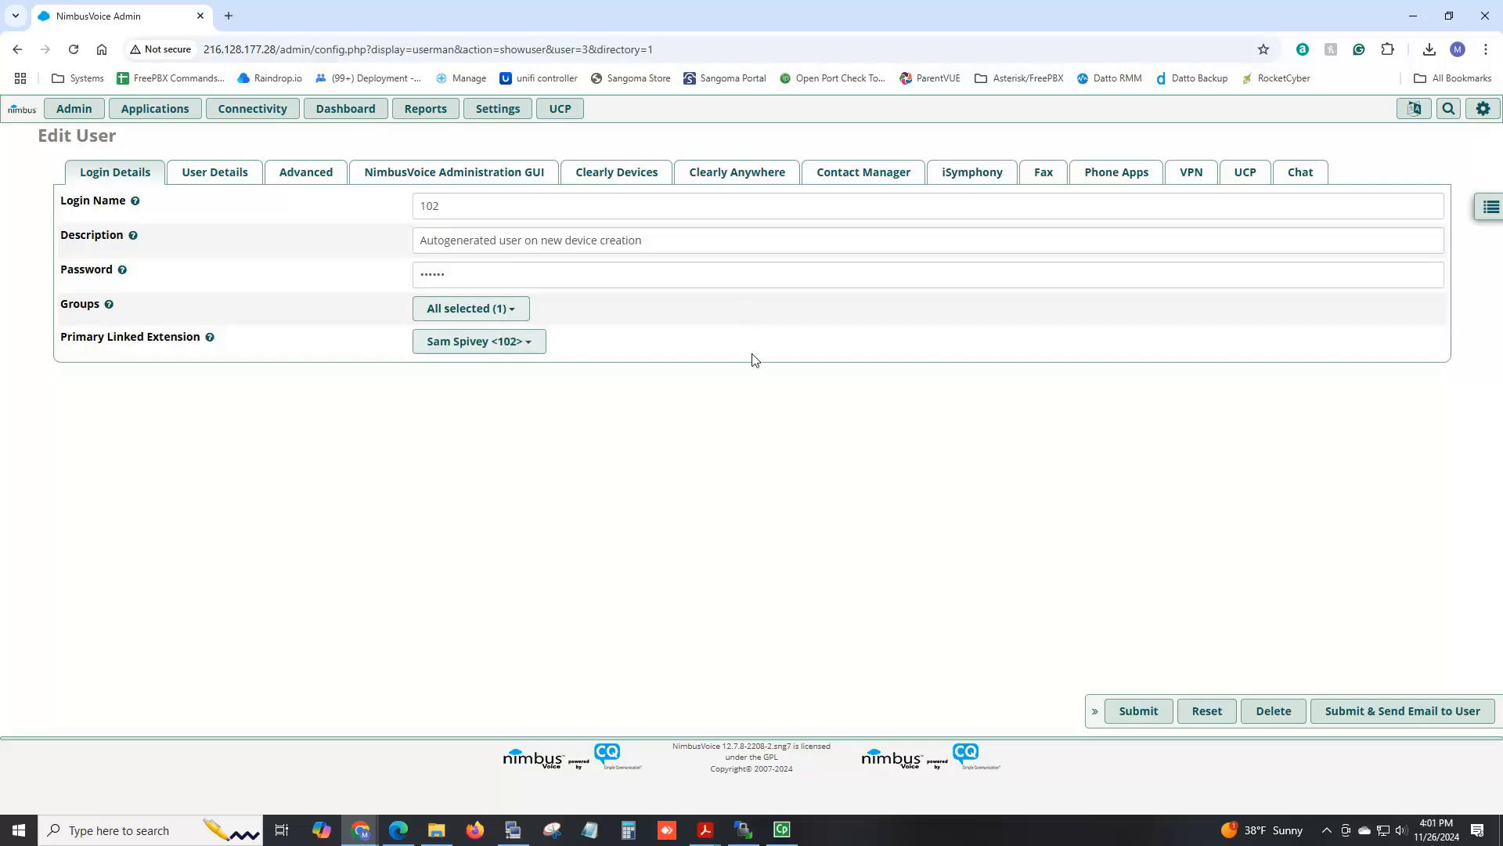
left_click(1142, 719)
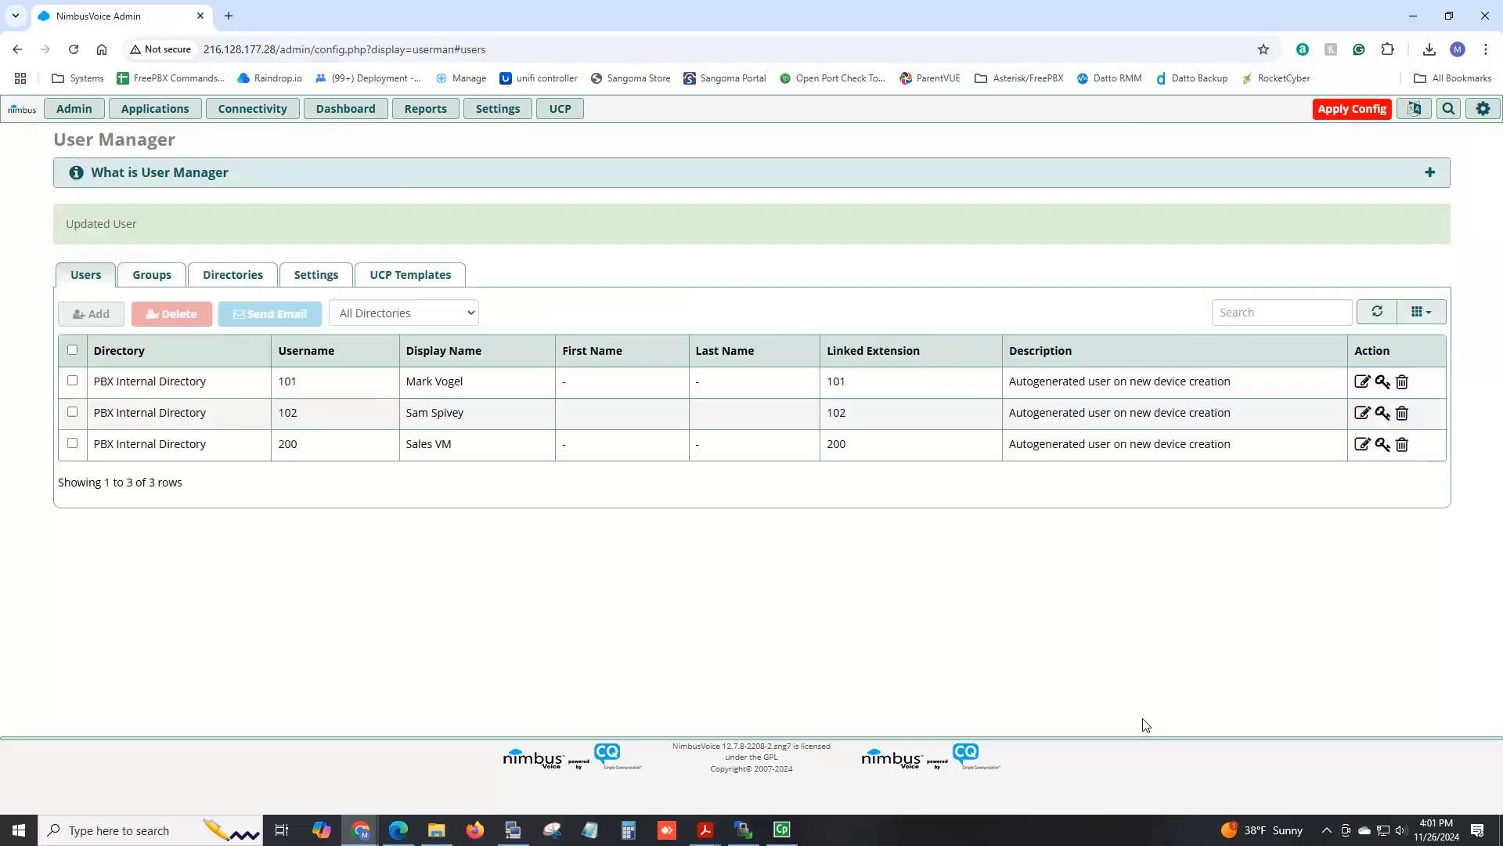
Apply Config, then view the Groups tab showing 'All Users' at priority 5.
left_click(1350, 111)
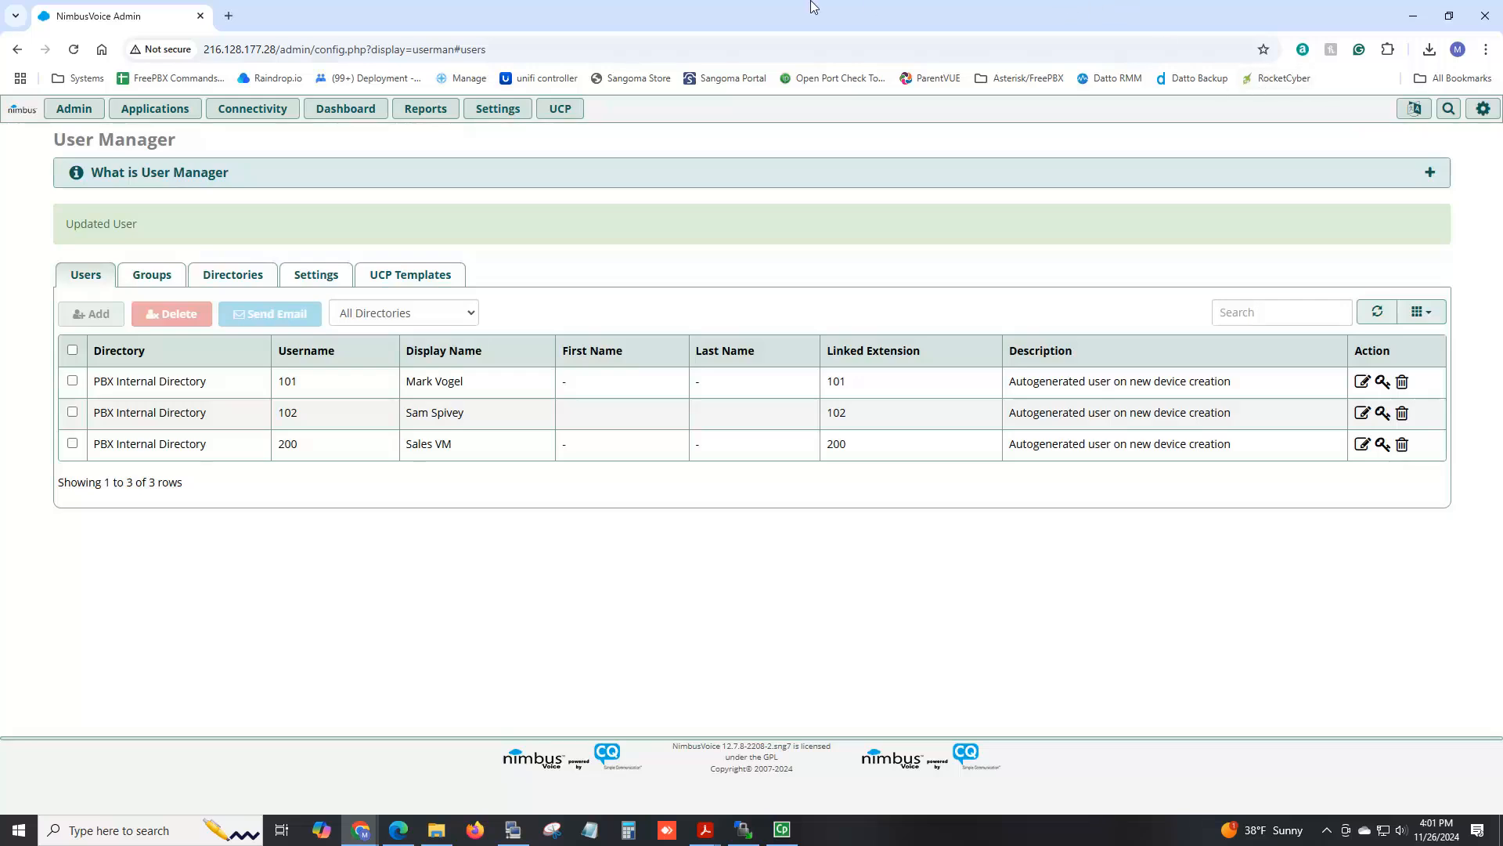
left_click(158, 282)
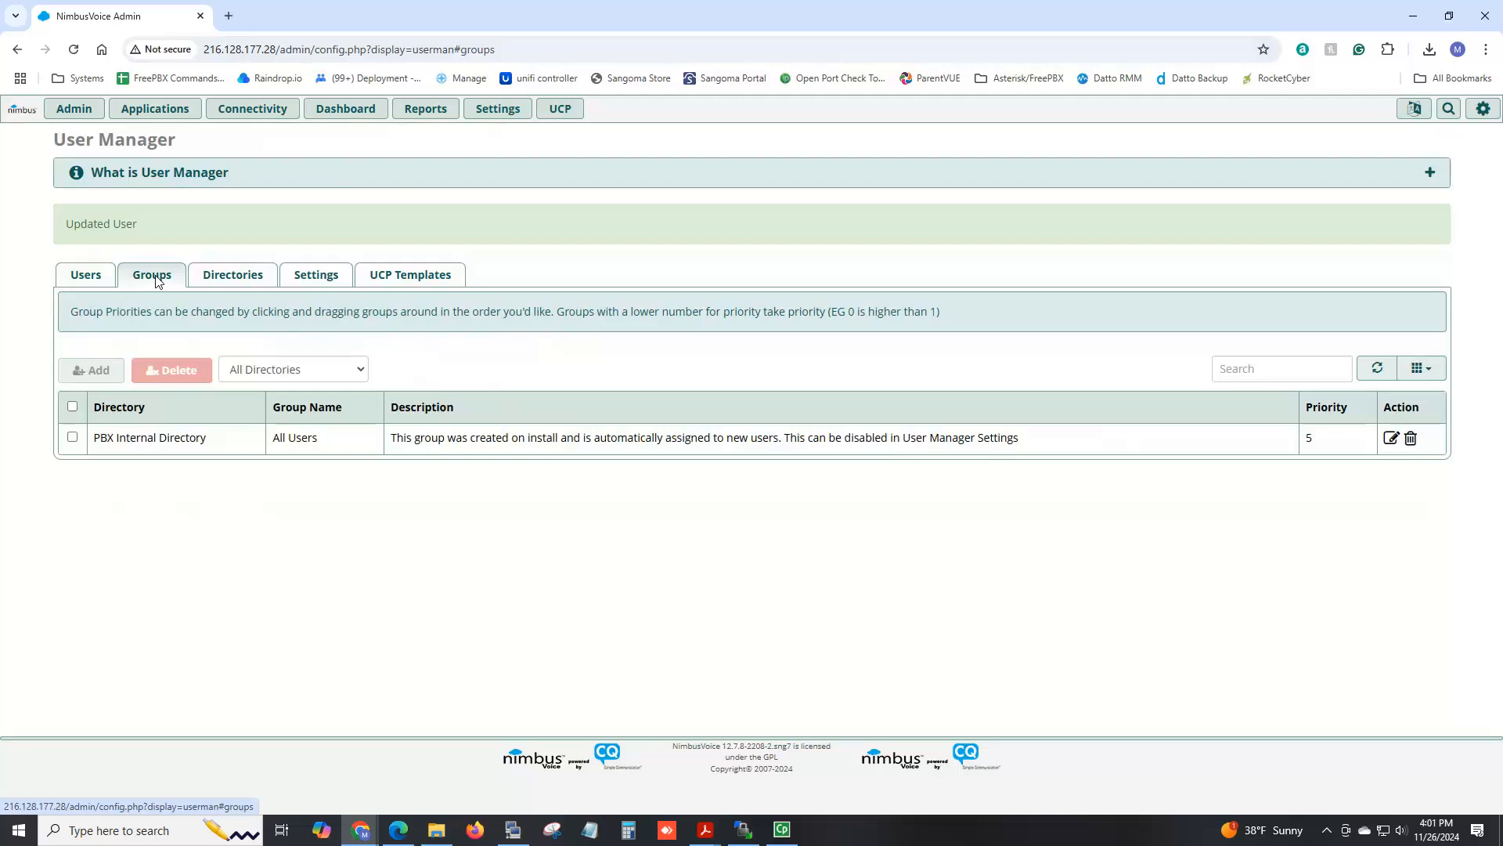
Filter groups to the PBX Internal Directory and add a new group named 'Mobile Users'.
left_click(308, 379)
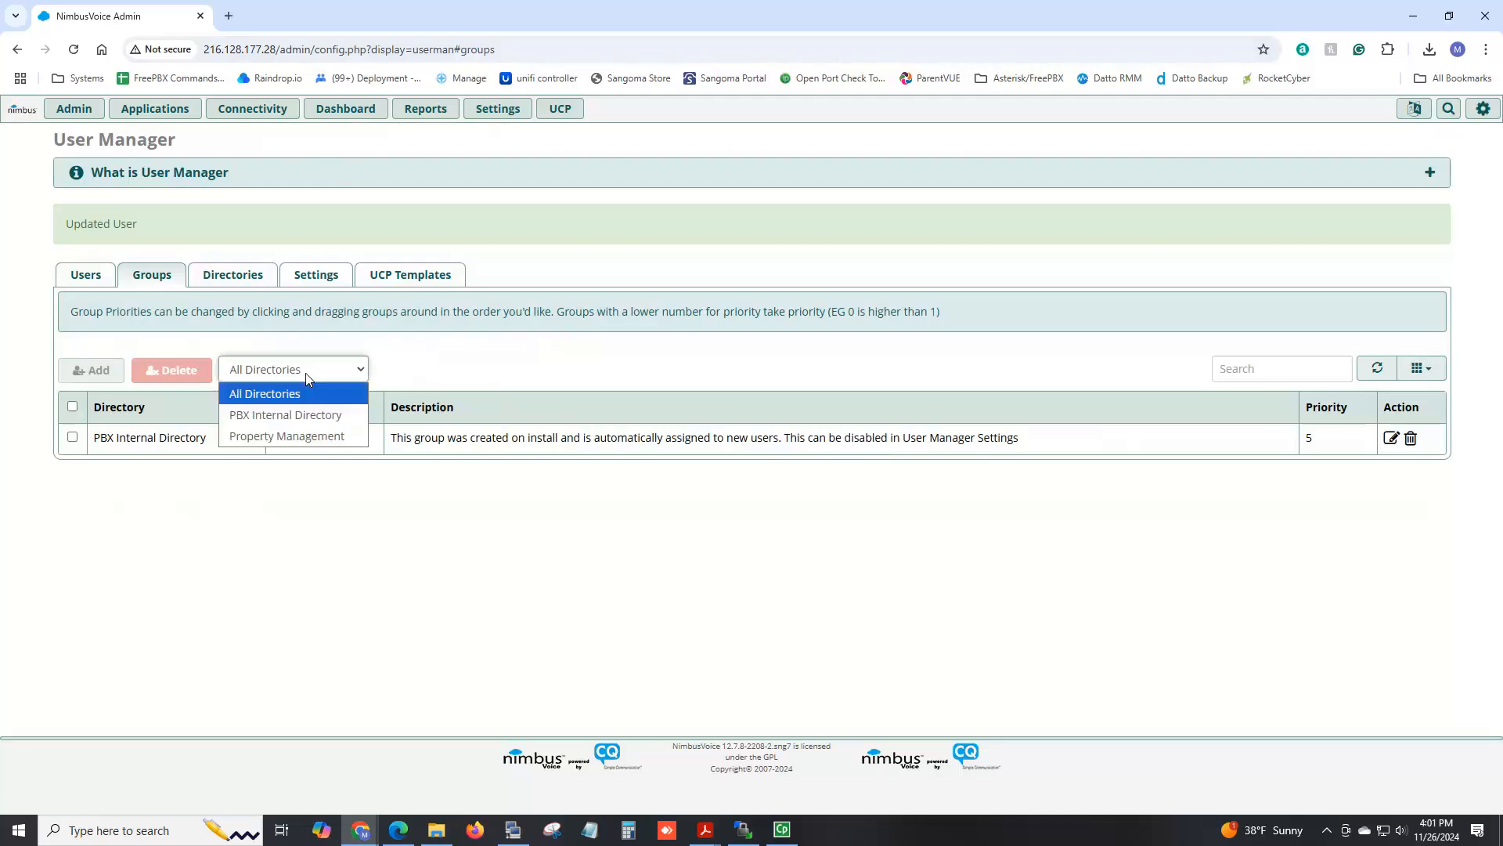
left_click(306, 416)
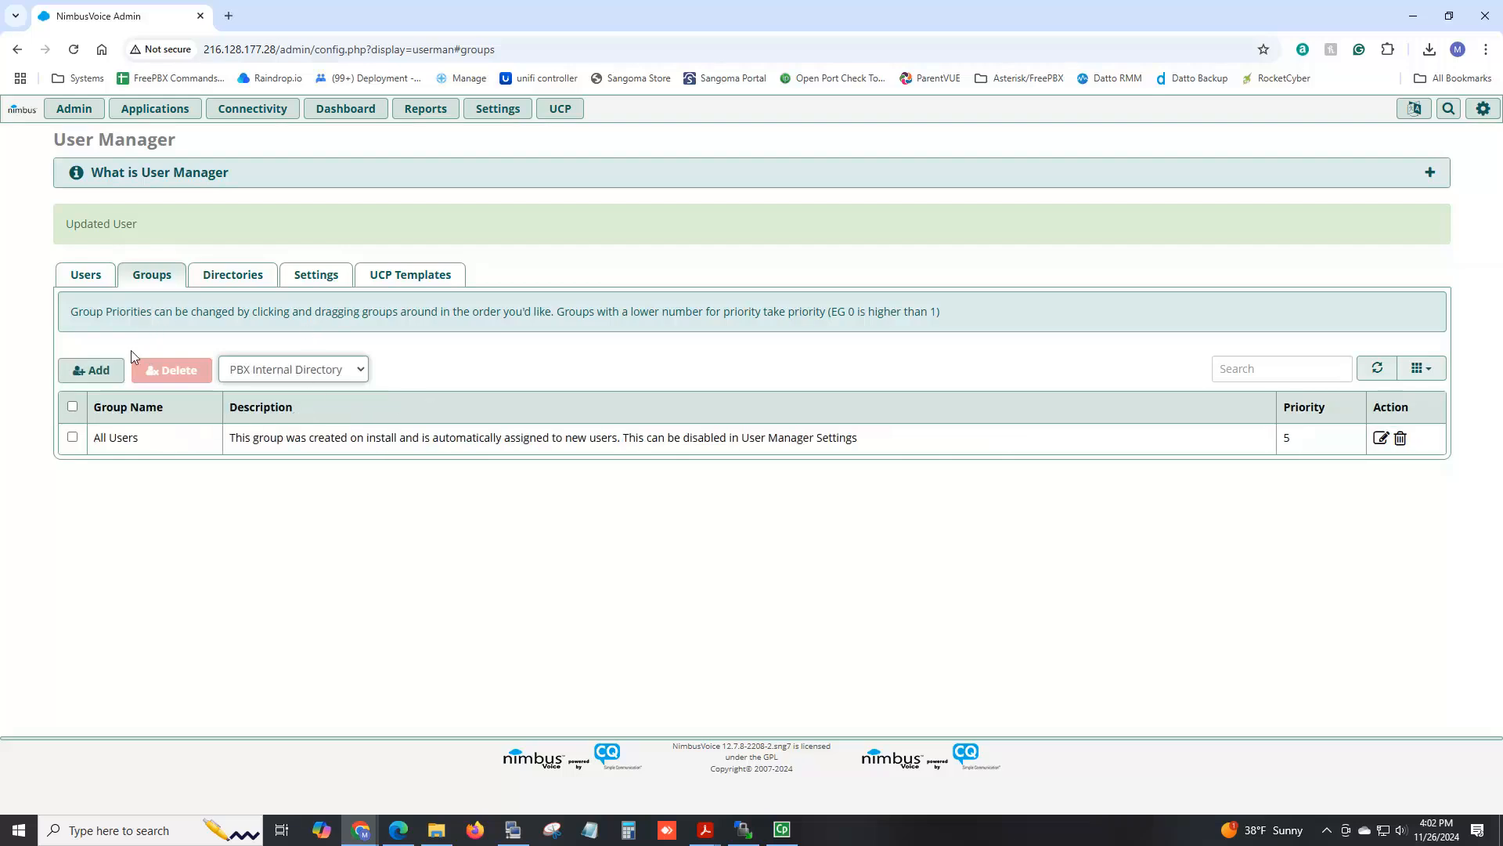
left_click(110, 381)
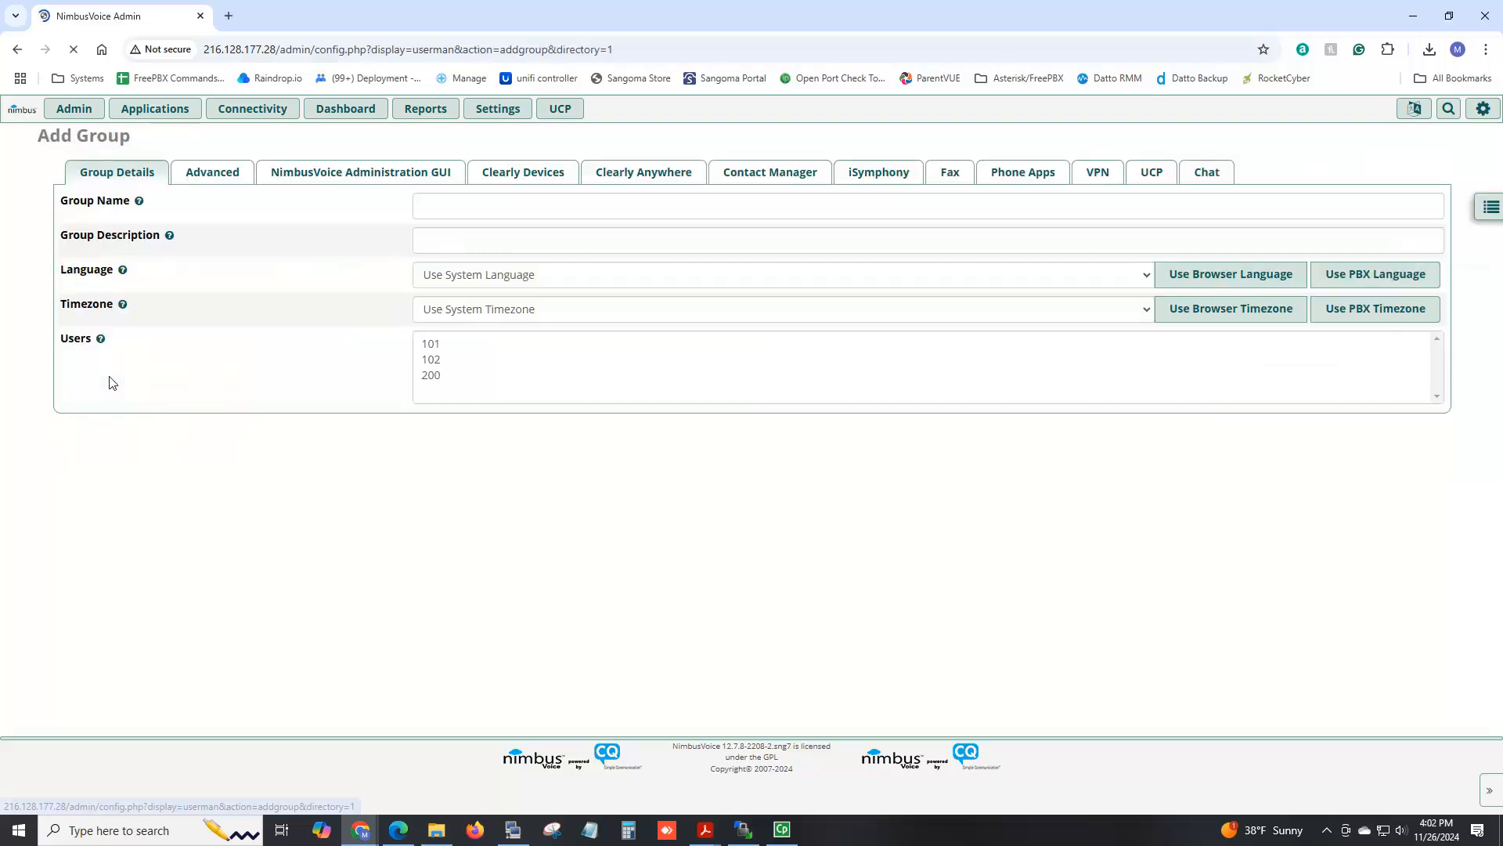
left_click(487, 211)
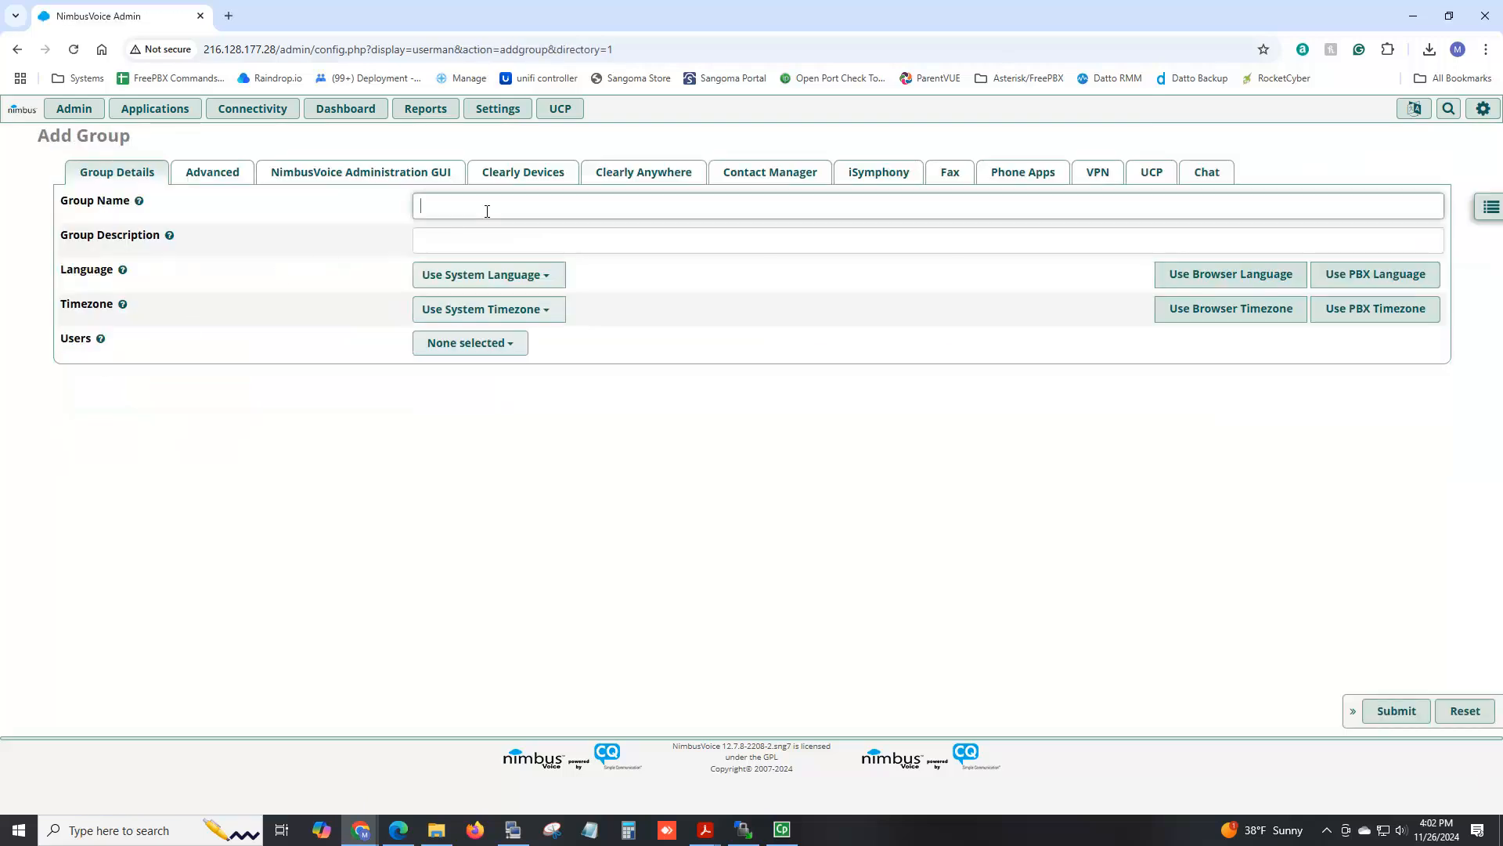
type("Mobile Users")
Enable Softphone and Parking Button in the group's Clearly Anywhere settings.
left_click(635, 177)
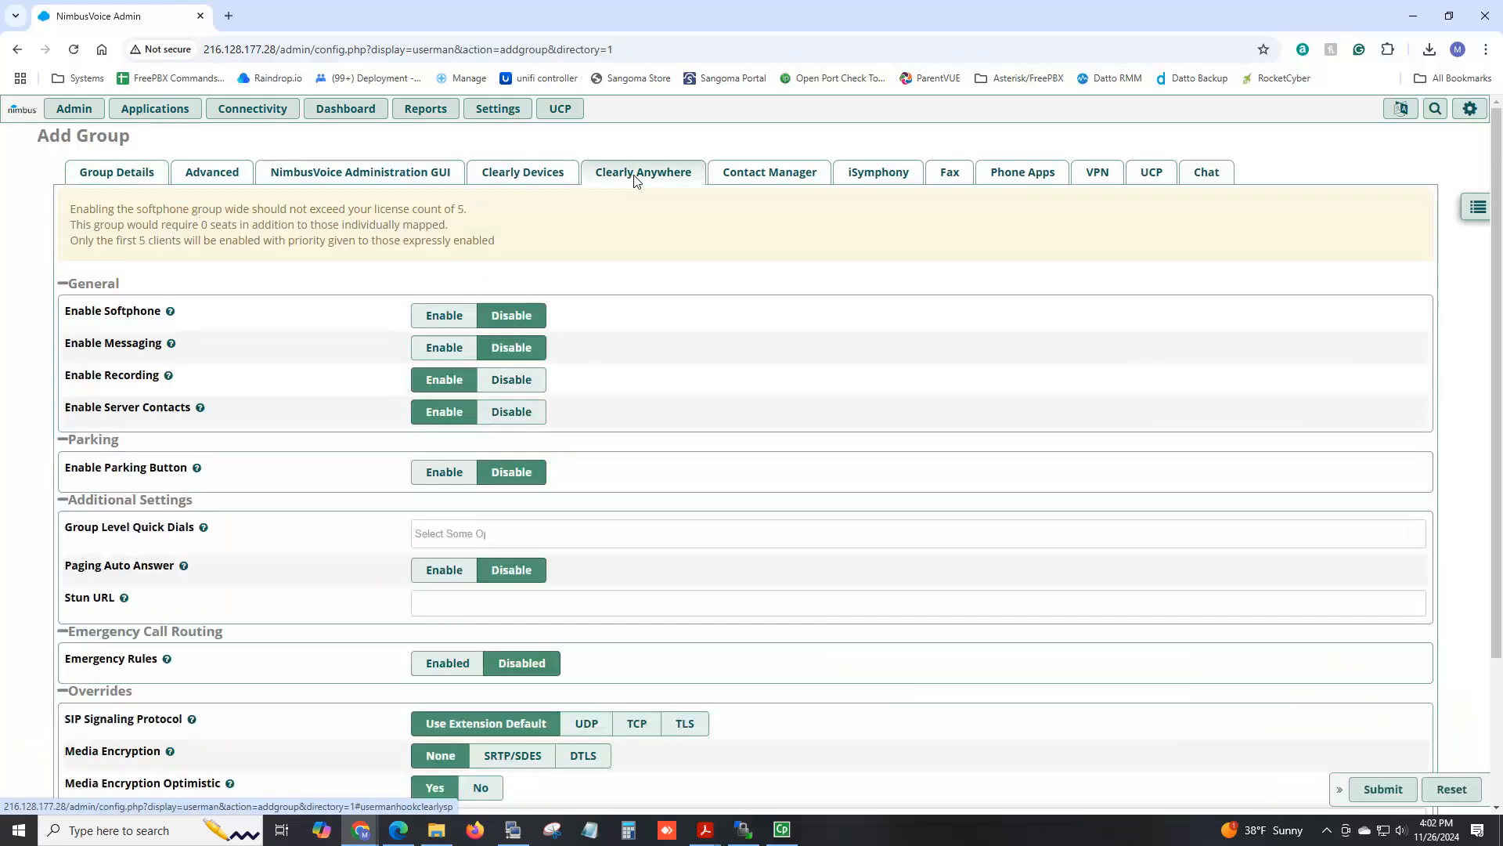
left_click(439, 322)
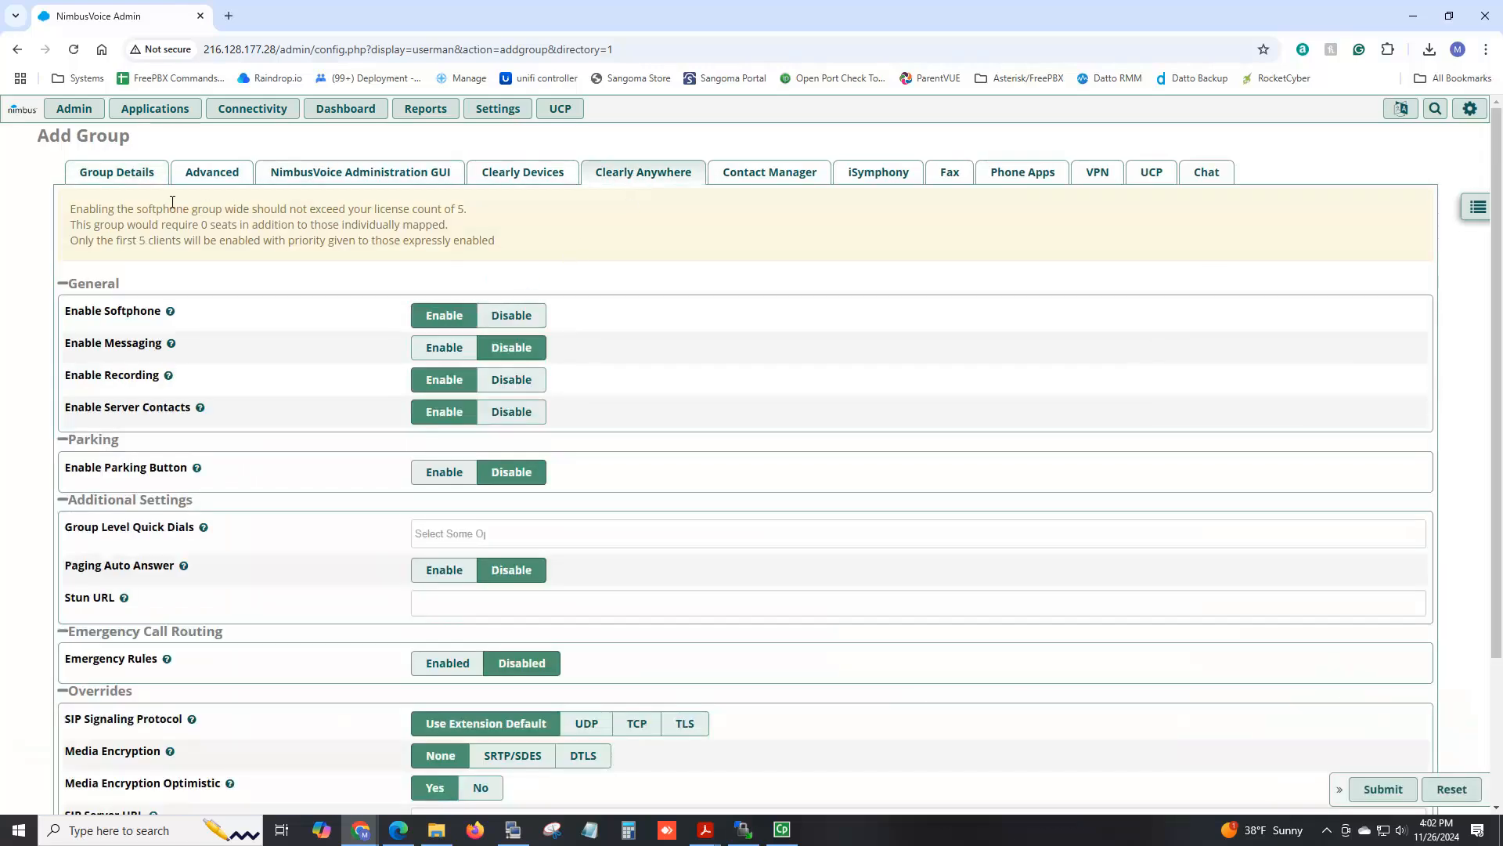
left_click_drag(72, 209, 469, 211)
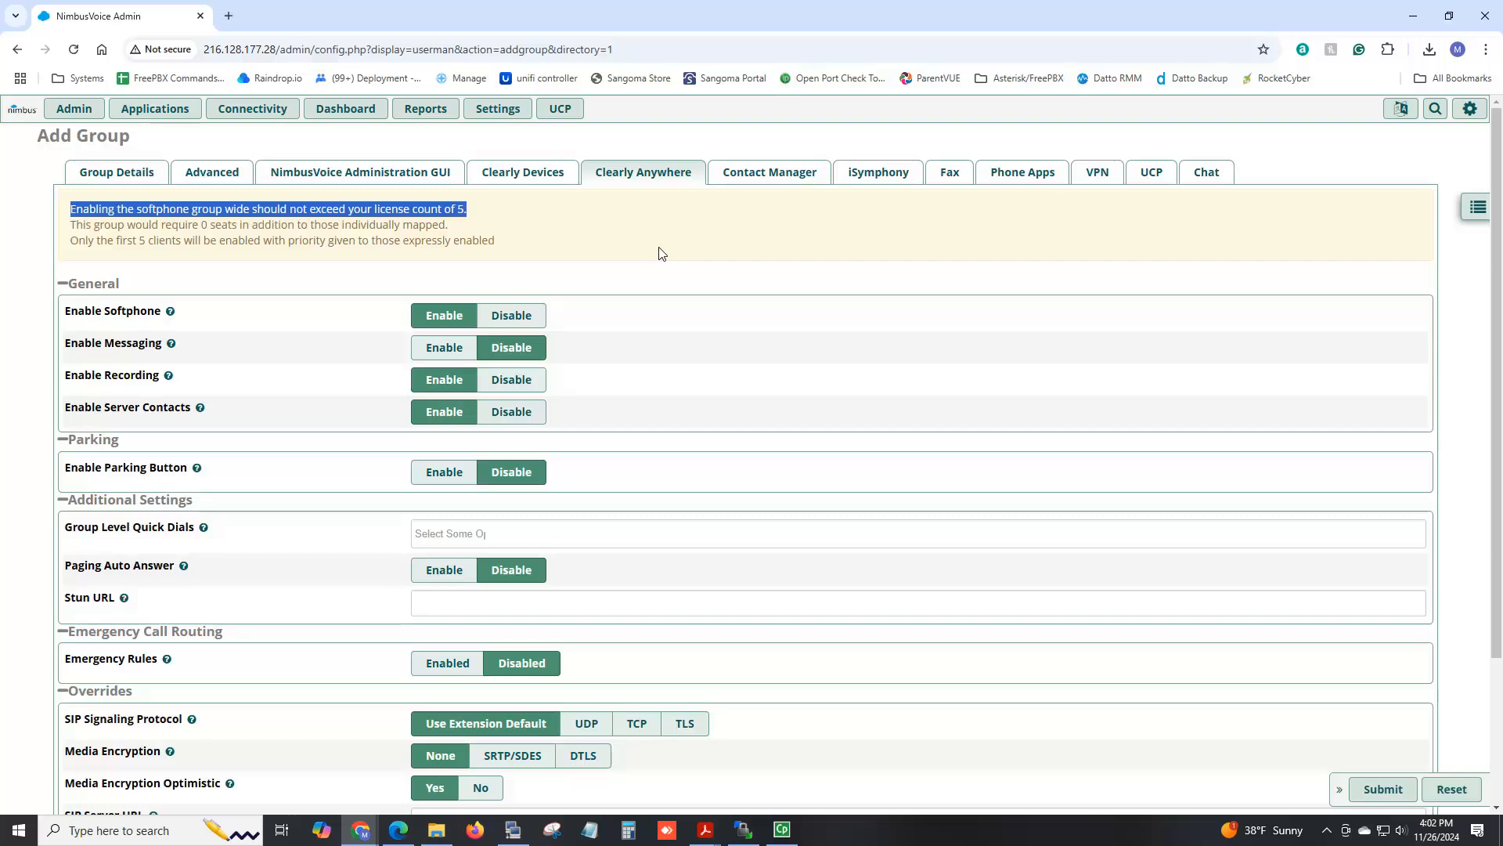
left_click(170, 312)
left_click(445, 473)
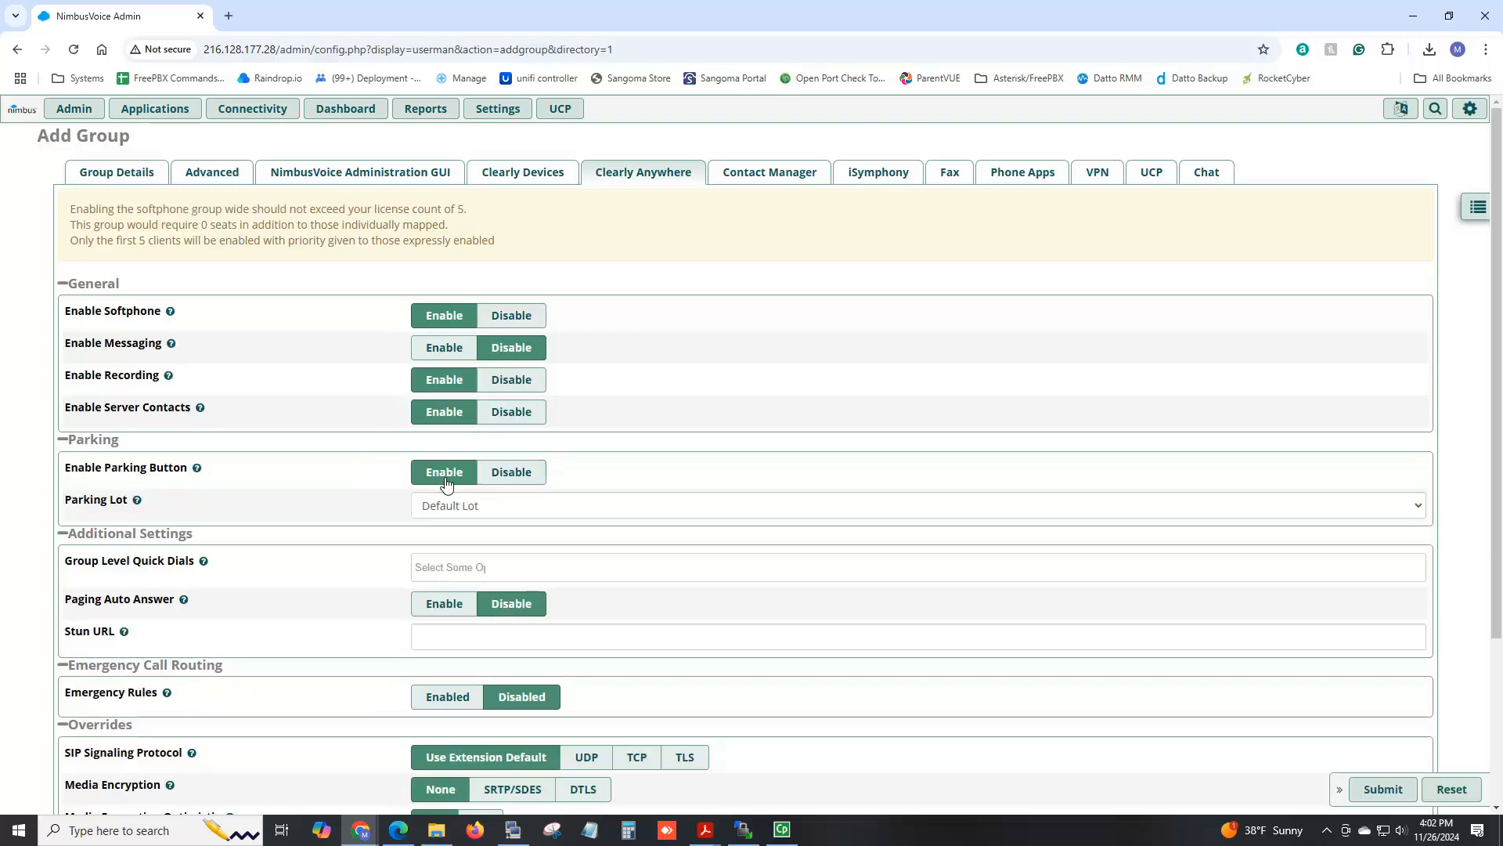
Add group quick dials: 101, 102, Call Flow Toggle: Emergency, Default Lot (71) and (72).
left_click(453, 566)
left_click(464, 591)
left_click(504, 567)
left_click(493, 618)
left_click(540, 574)
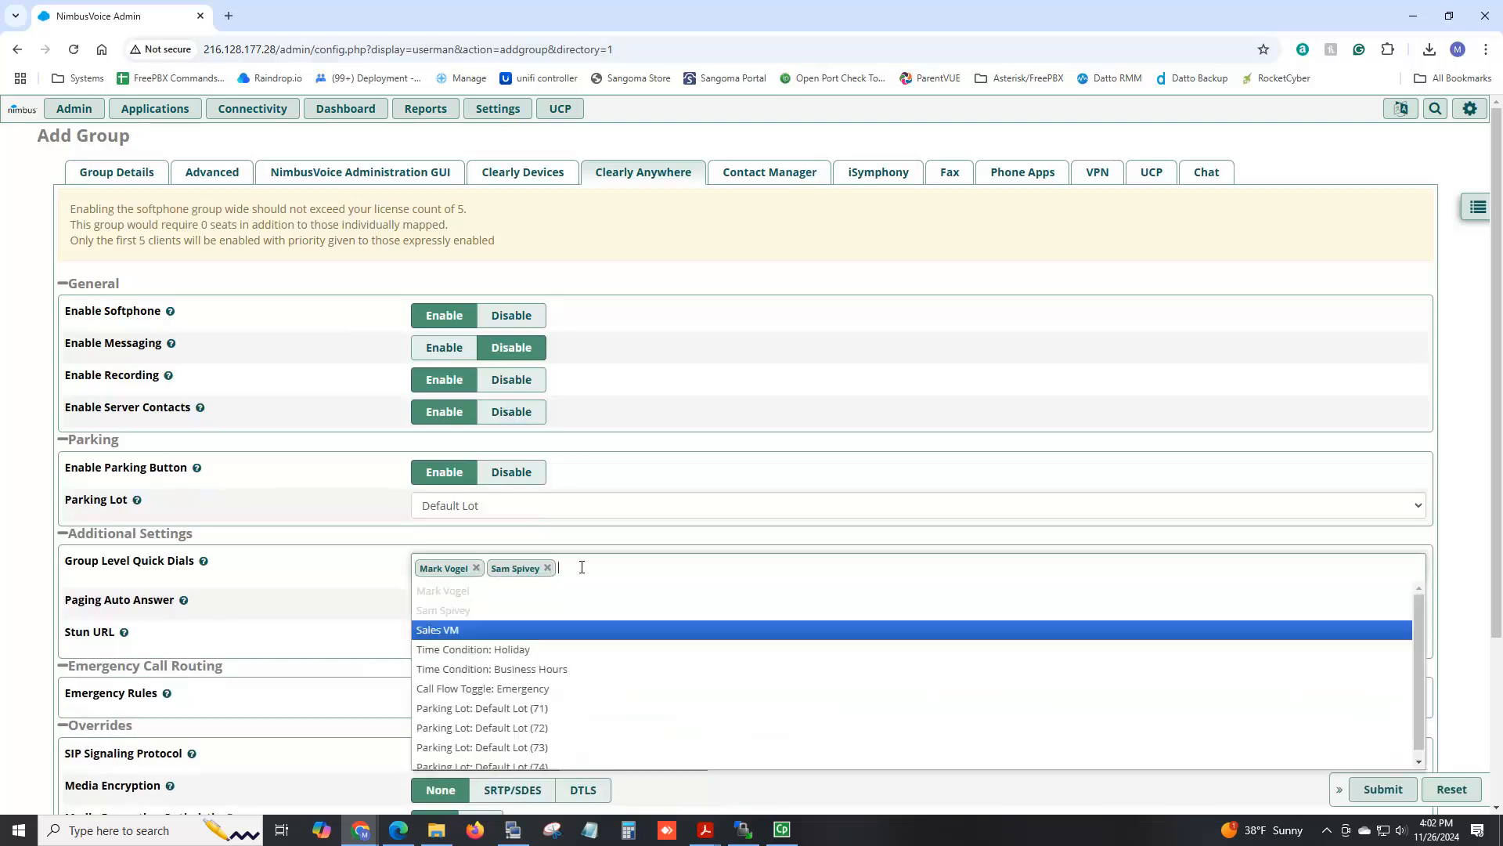
left_click(532, 690)
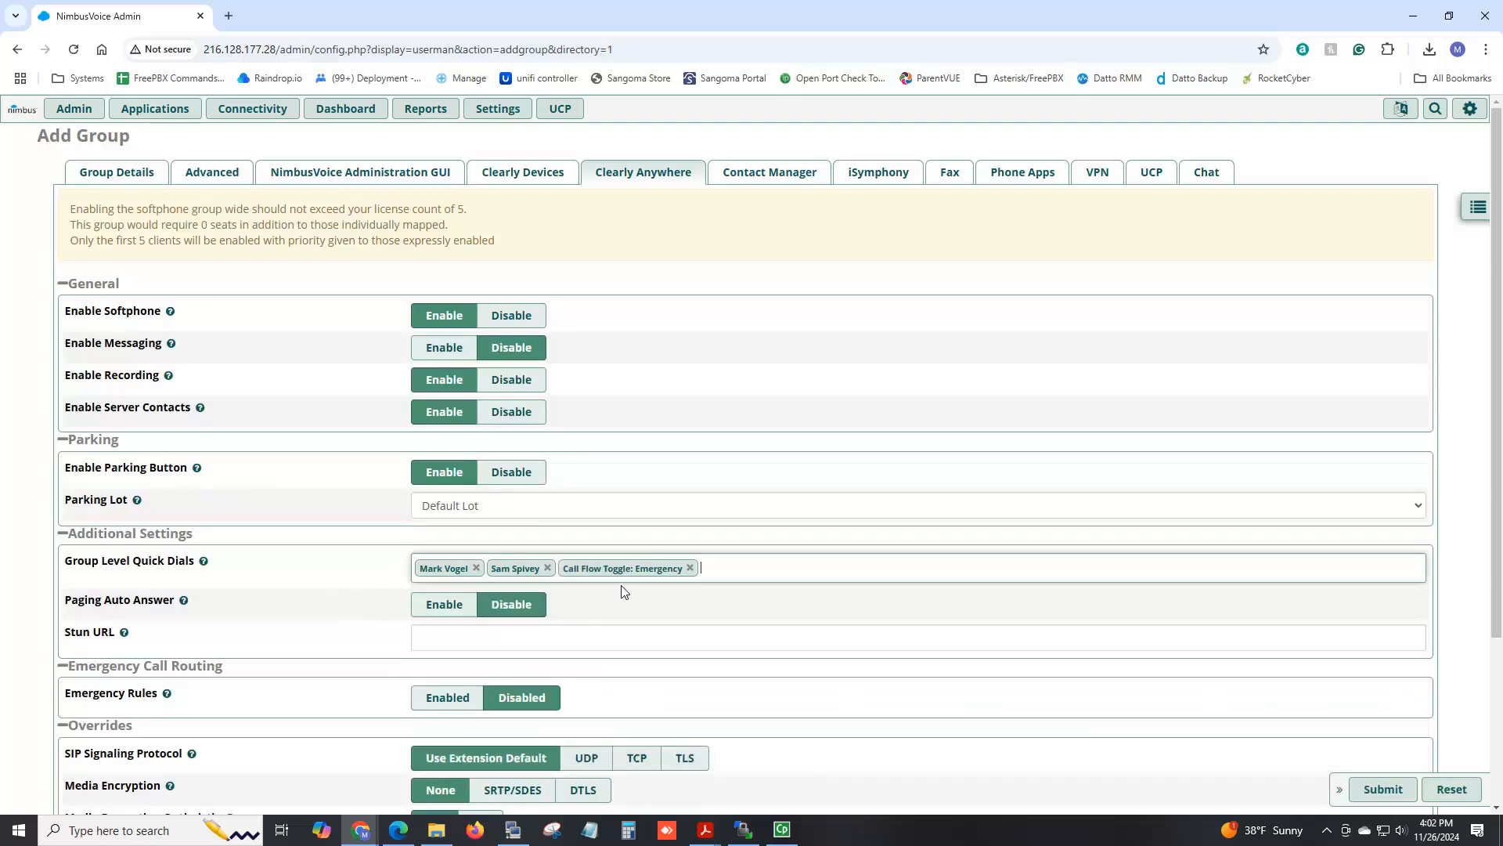
left_click(715, 574)
left_click(550, 710)
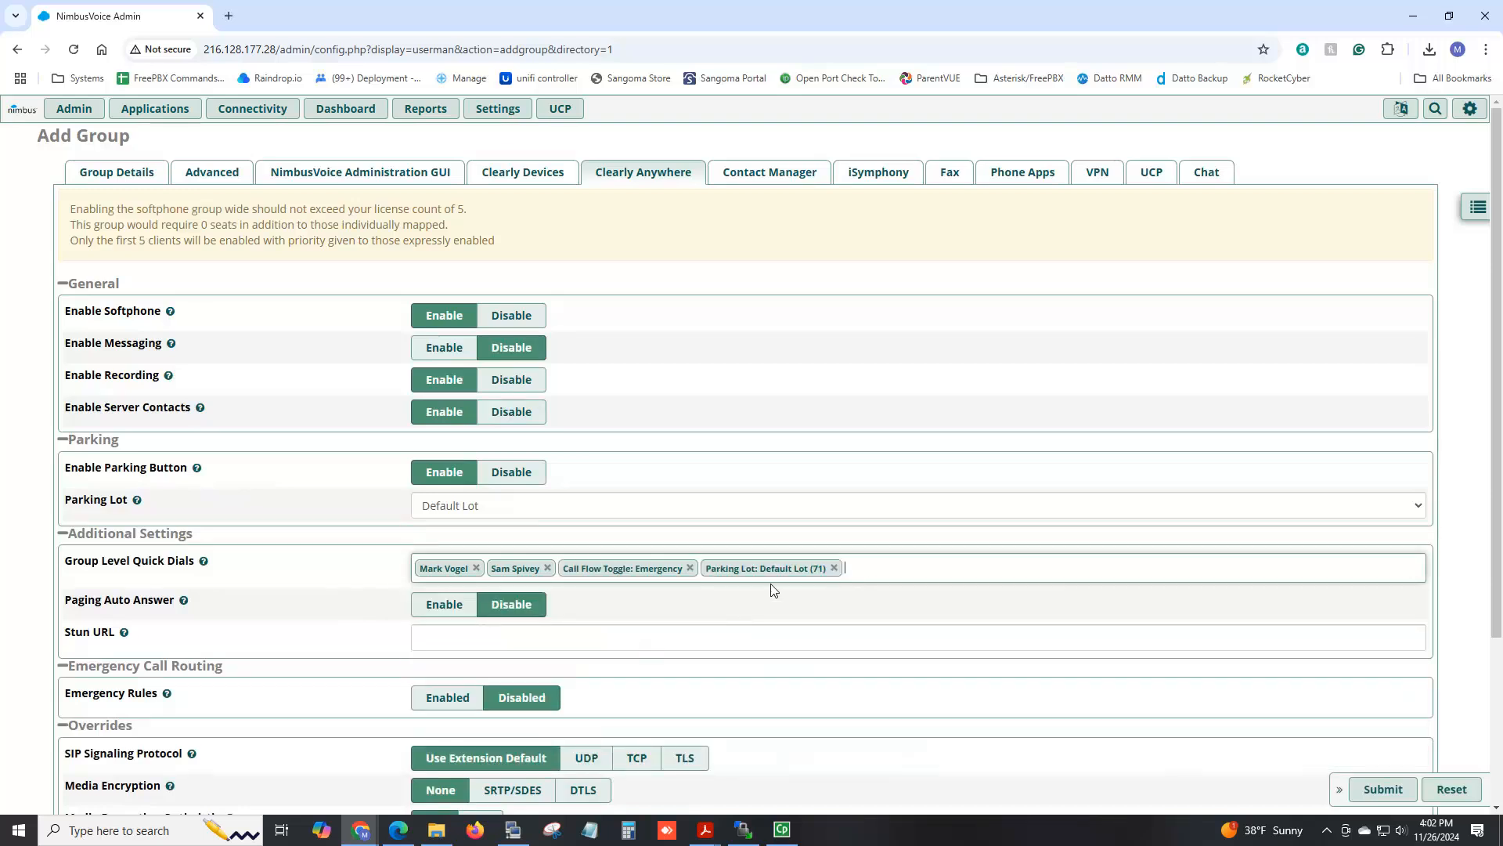
left_click(865, 568)
left_click(577, 722)
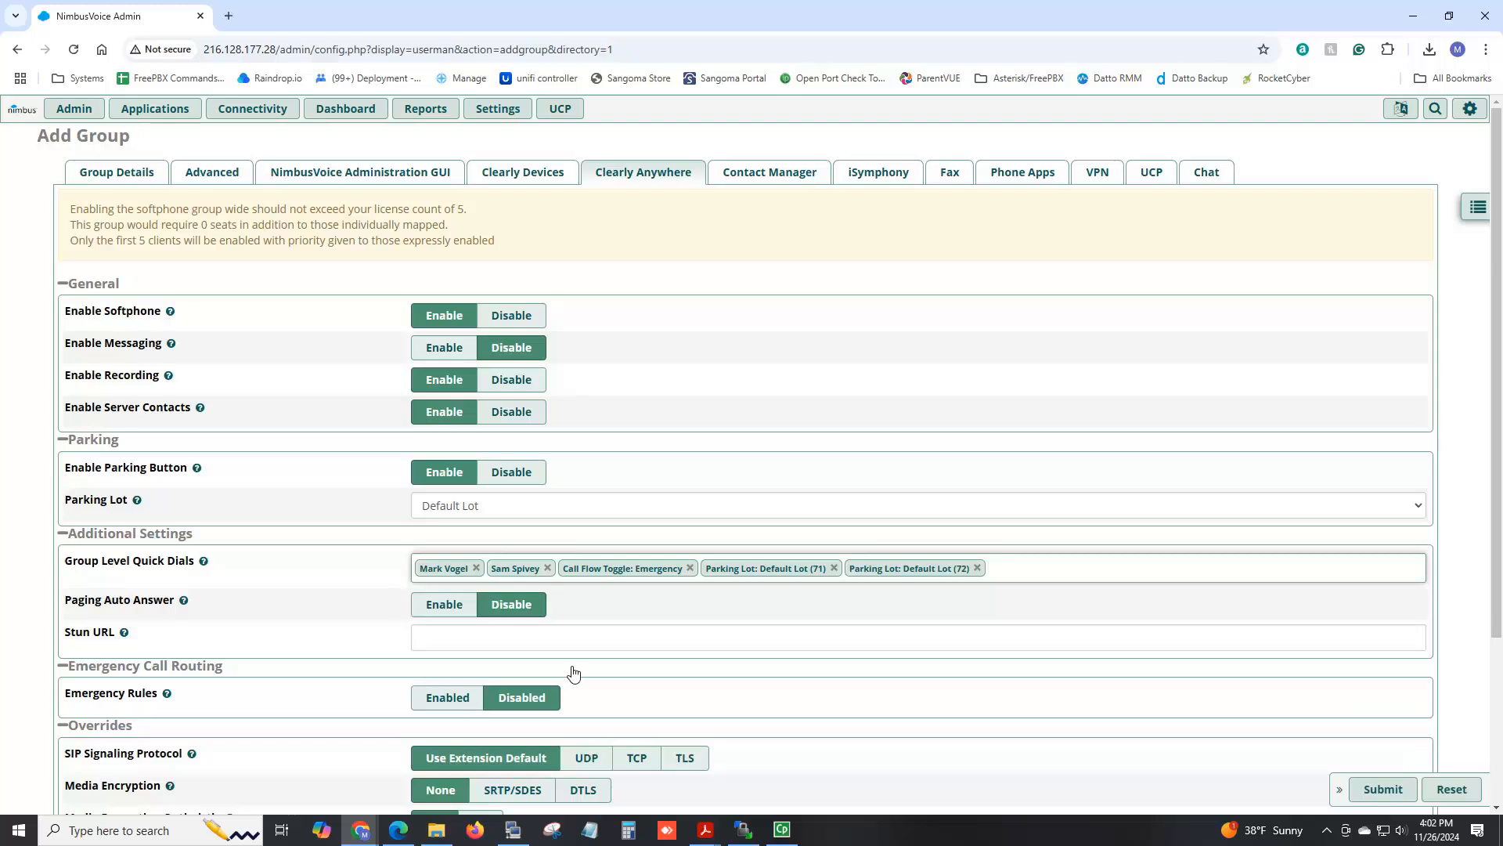
Enable Emergency Rules and save a 911 rule routed through the Cell Network.
left_click(446, 696)
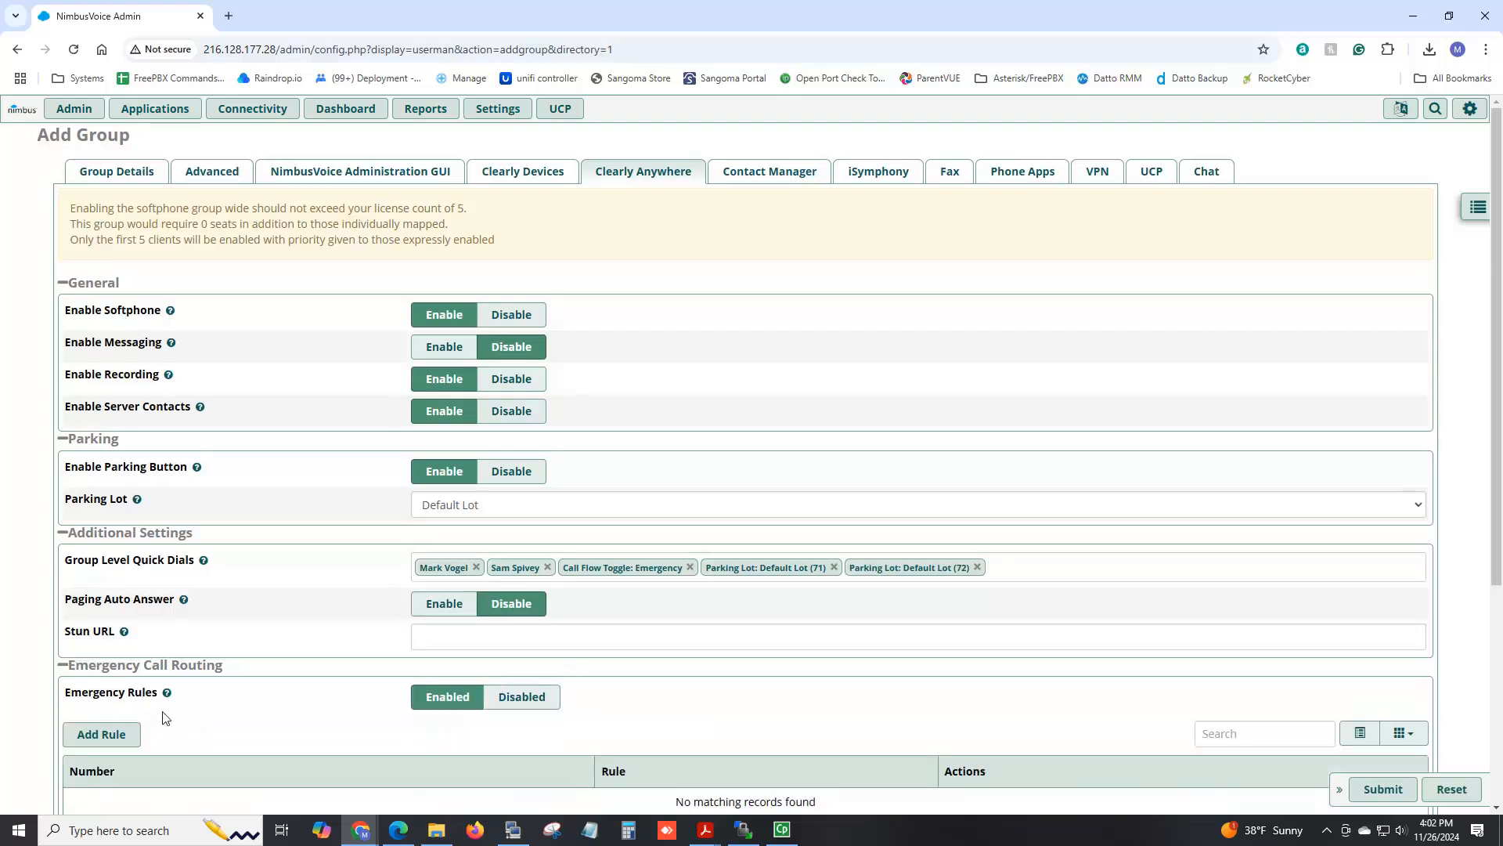
scroll(165, 718, "down", 2)
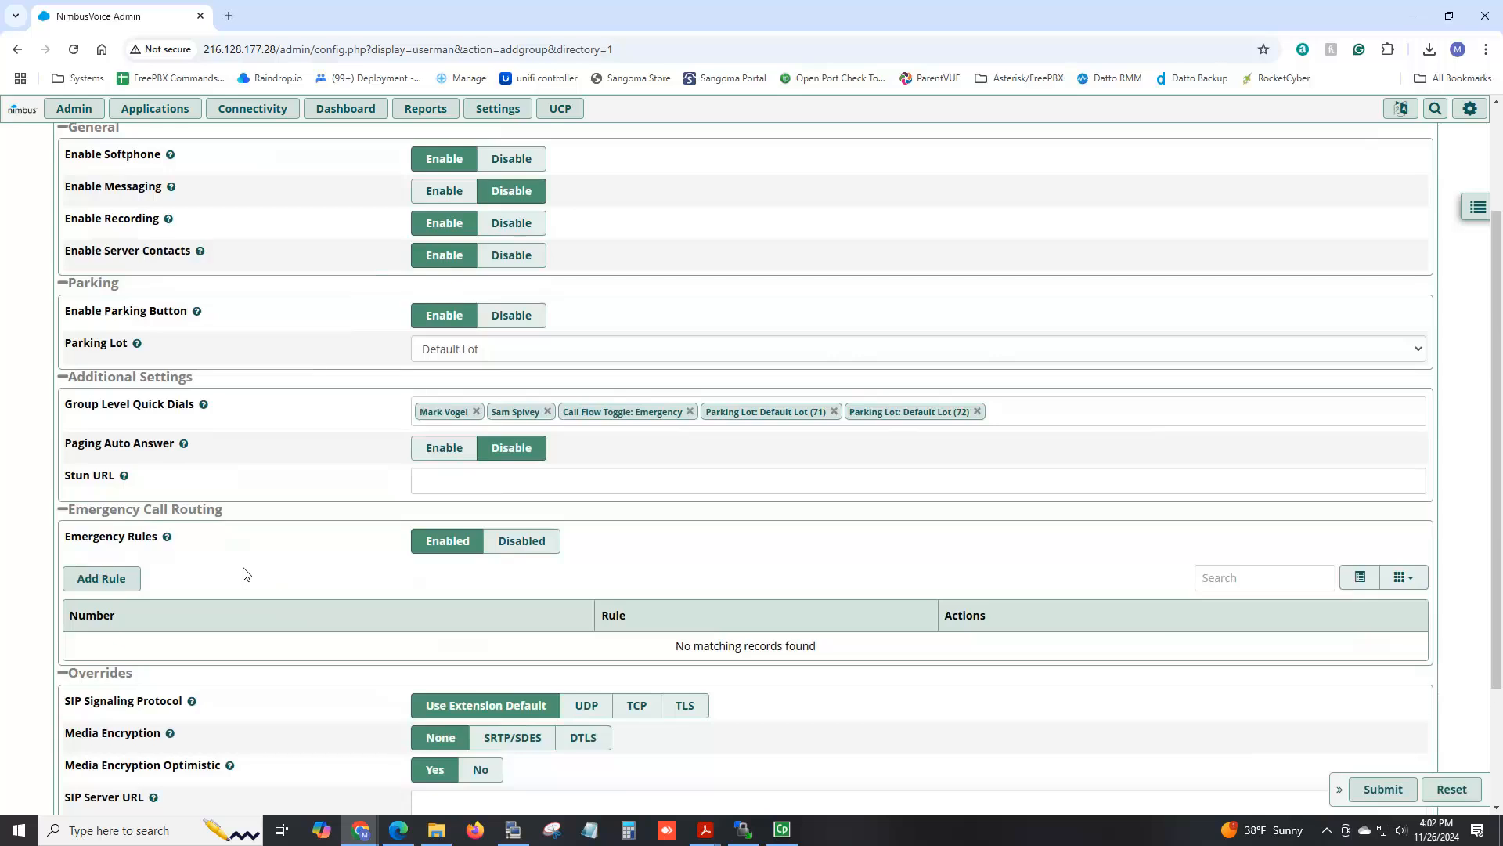
left_click(100, 580)
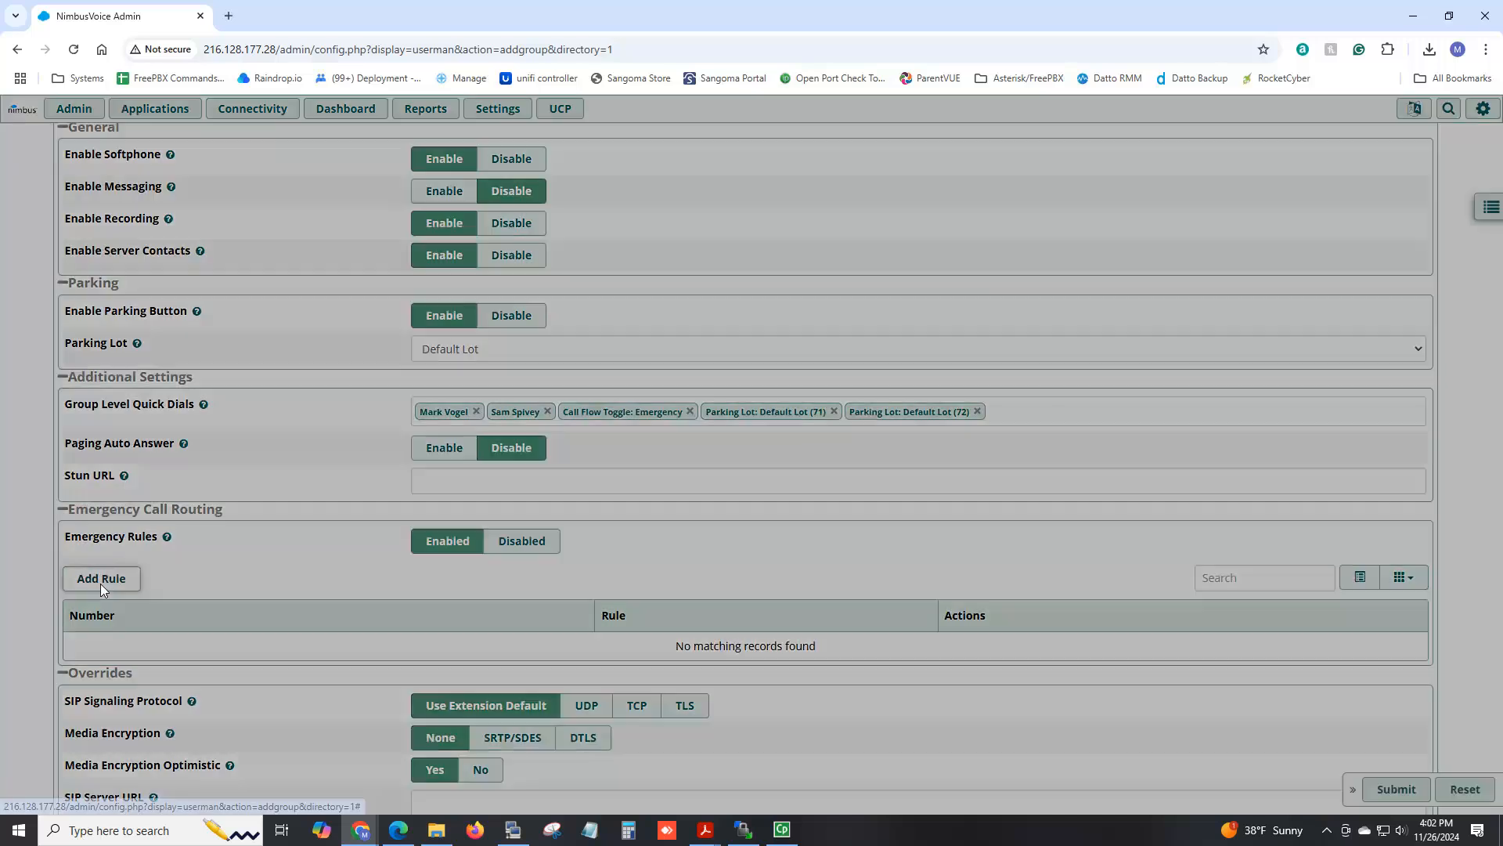
left_click(657, 195)
type("911")
left_click(697, 259)
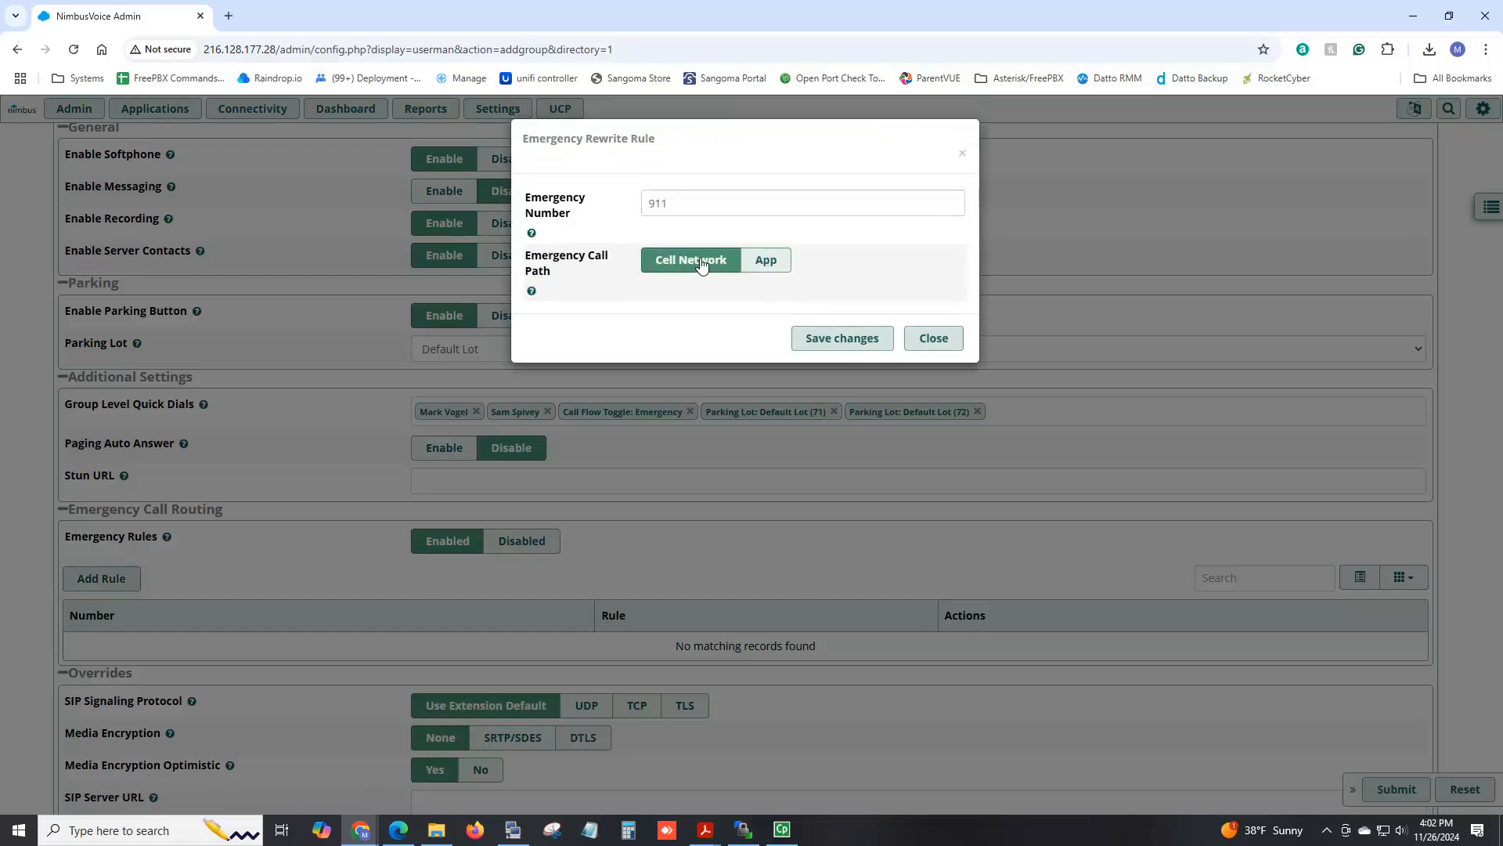
left_click(839, 339)
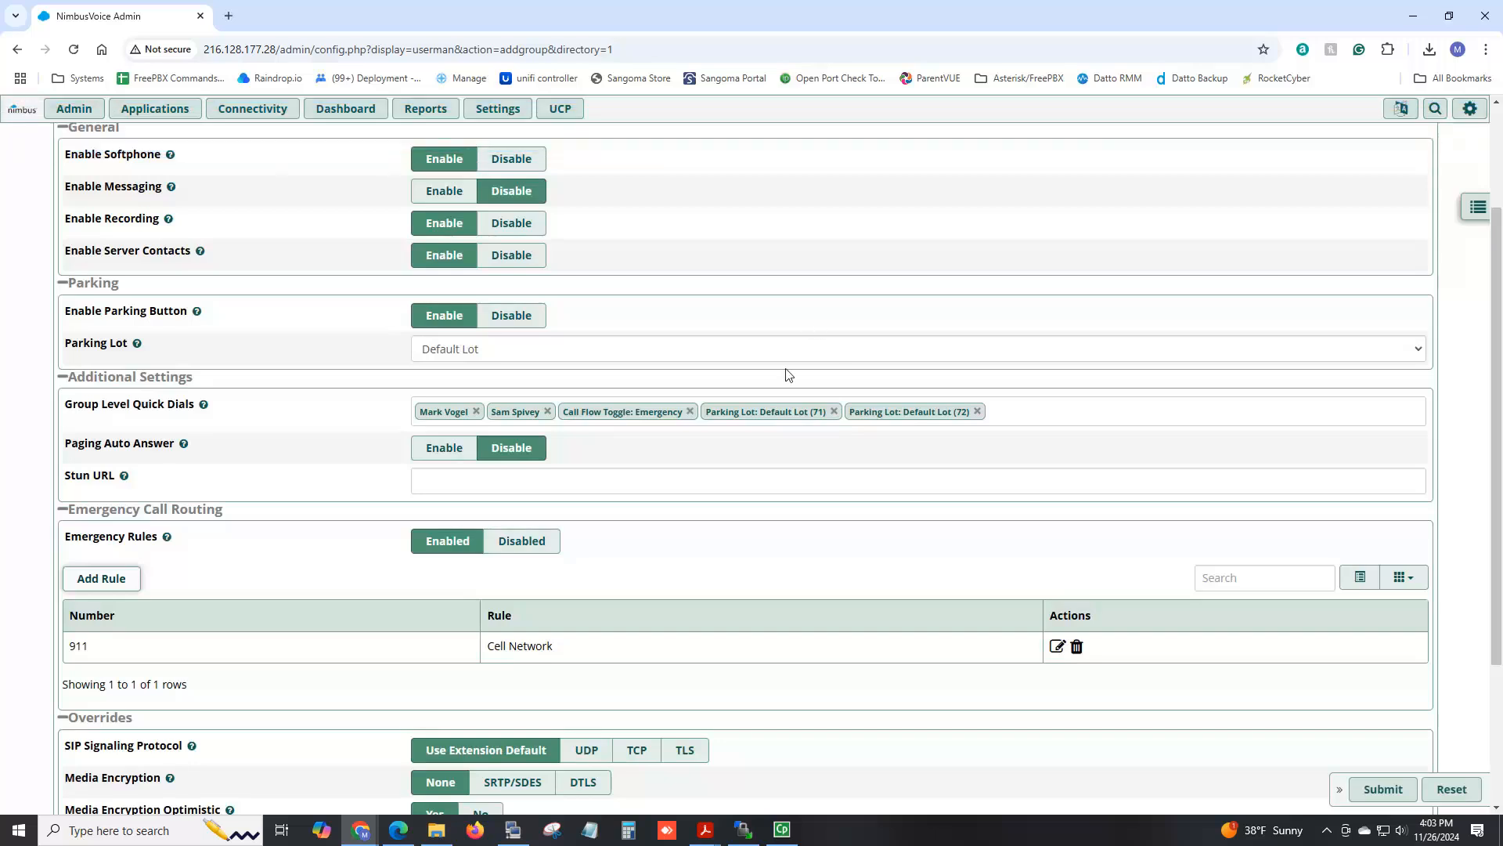
scroll(684, 534, "up", 1)
scroll(685, 534, "up", 1)
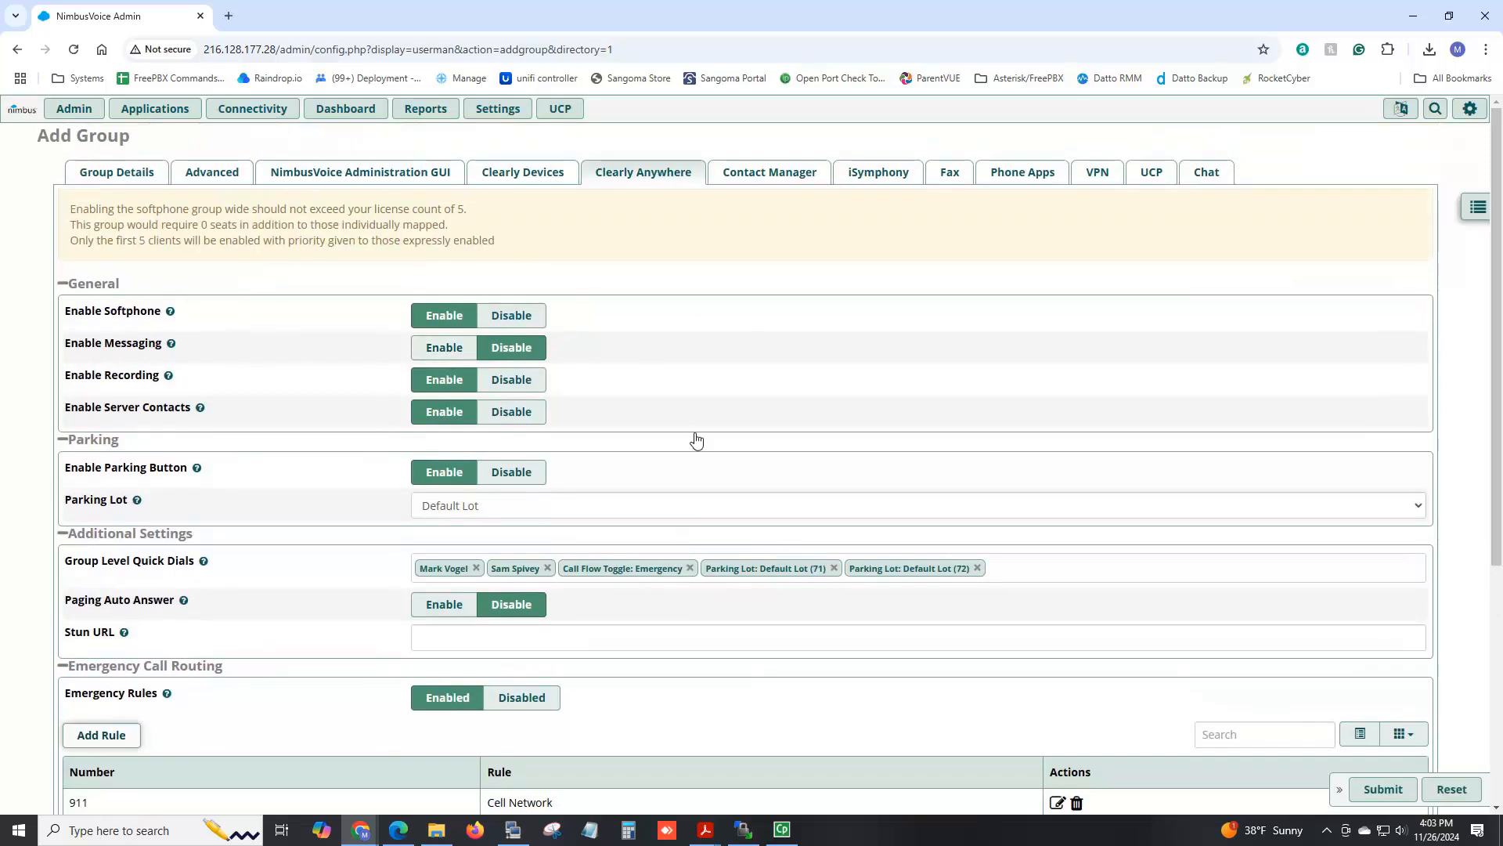
Add users 101 and 102 to Mobile Users, submit it, and drag it above All Users.
left_click(141, 174)
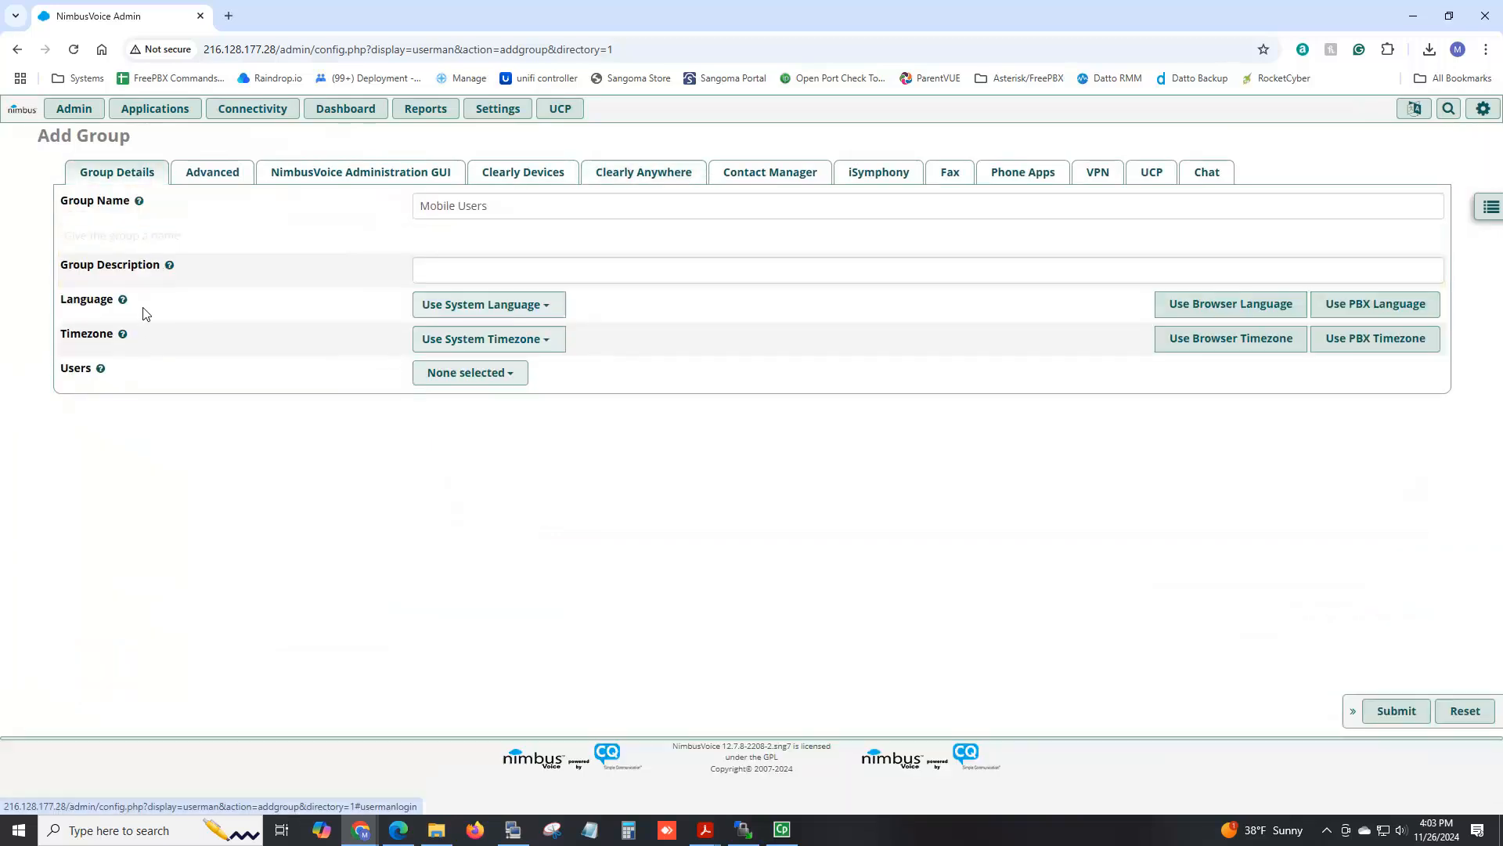
mouse_move(100, 344)
left_click(470, 346)
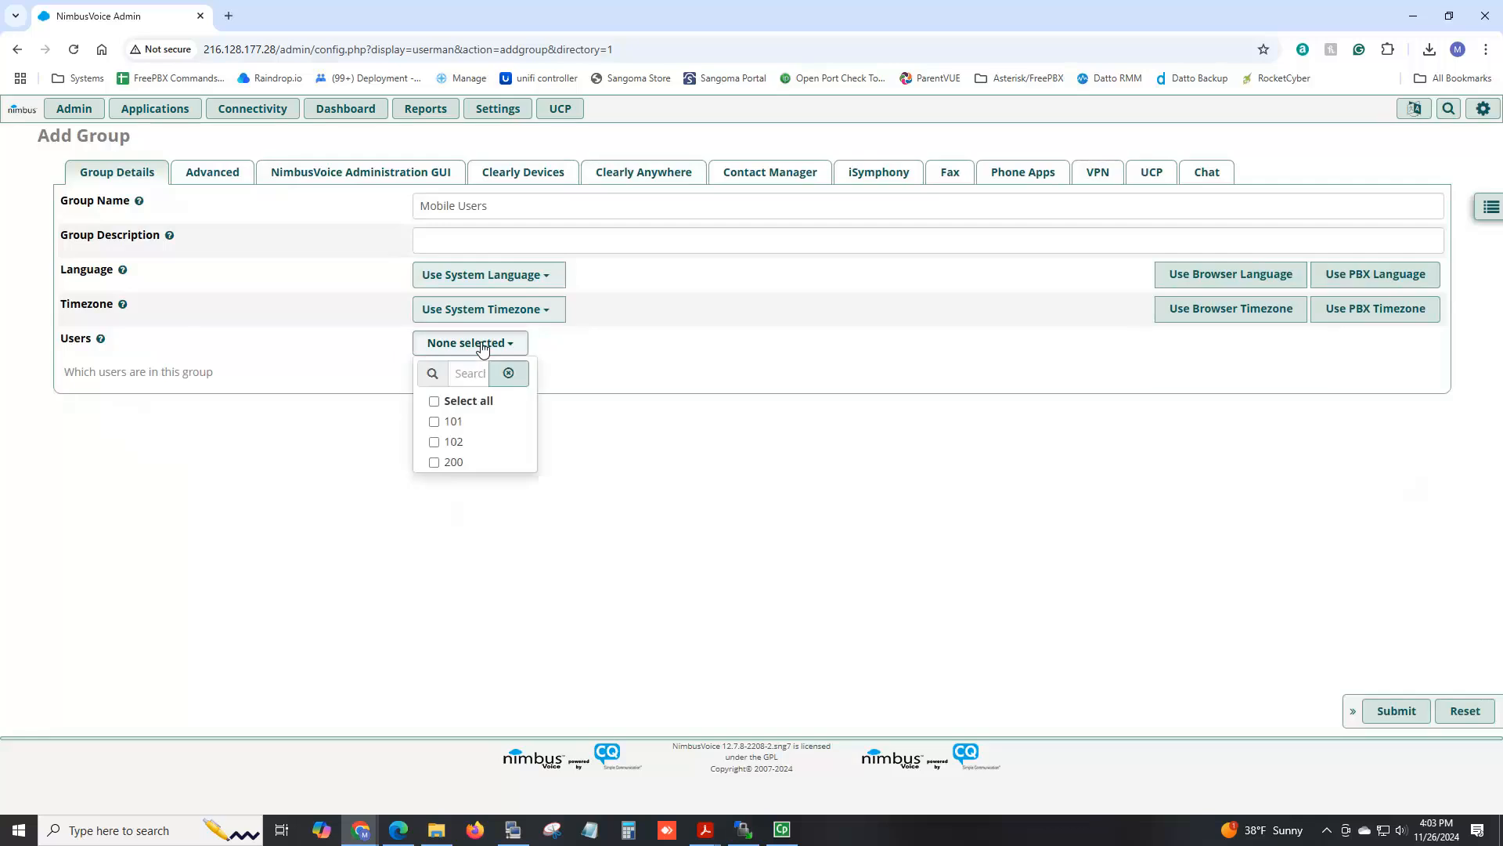
left_click(462, 421)
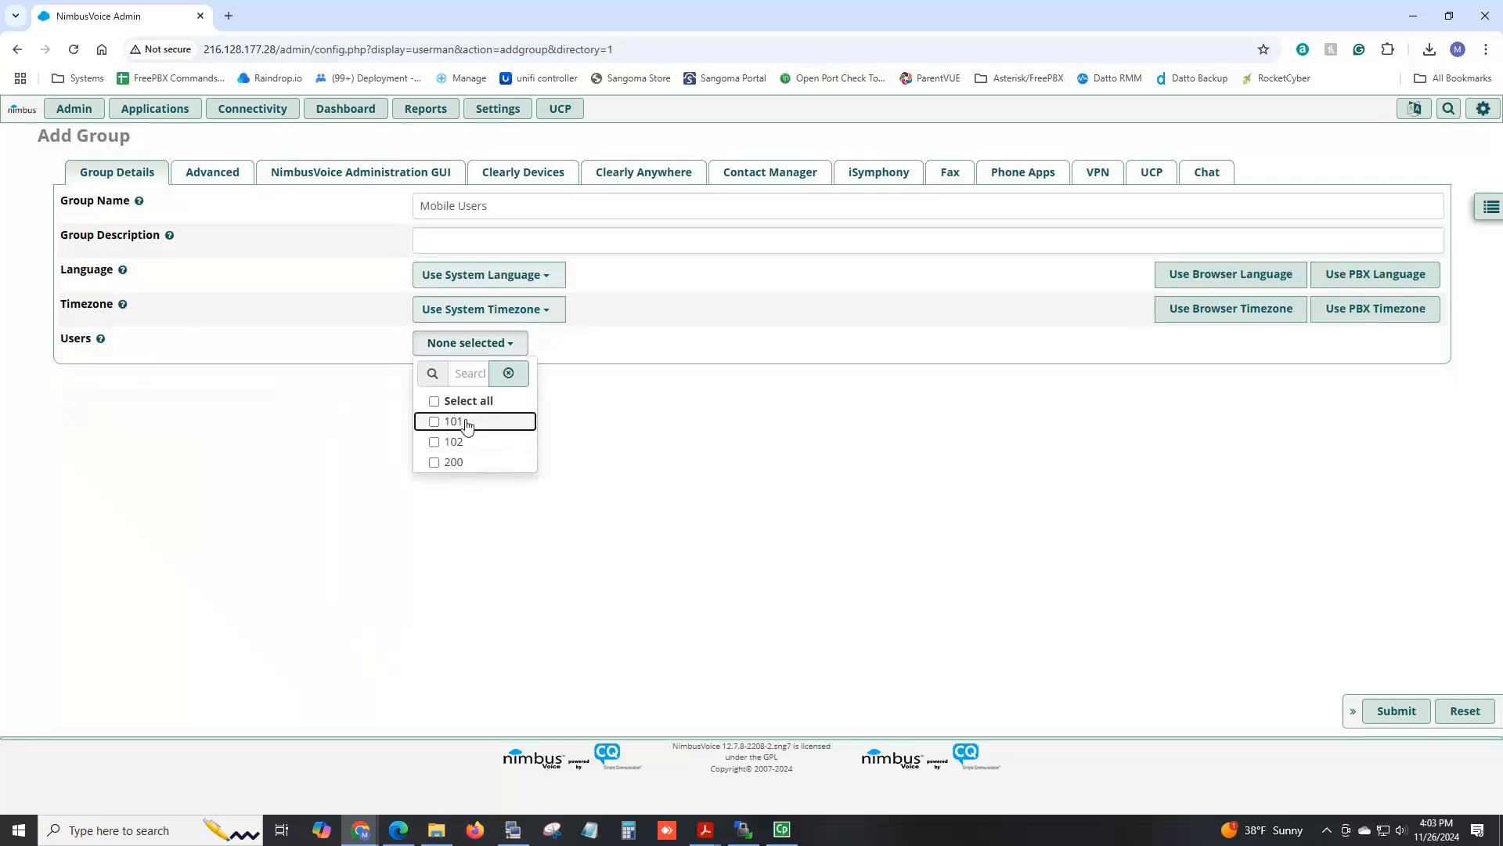
left_click(464, 444)
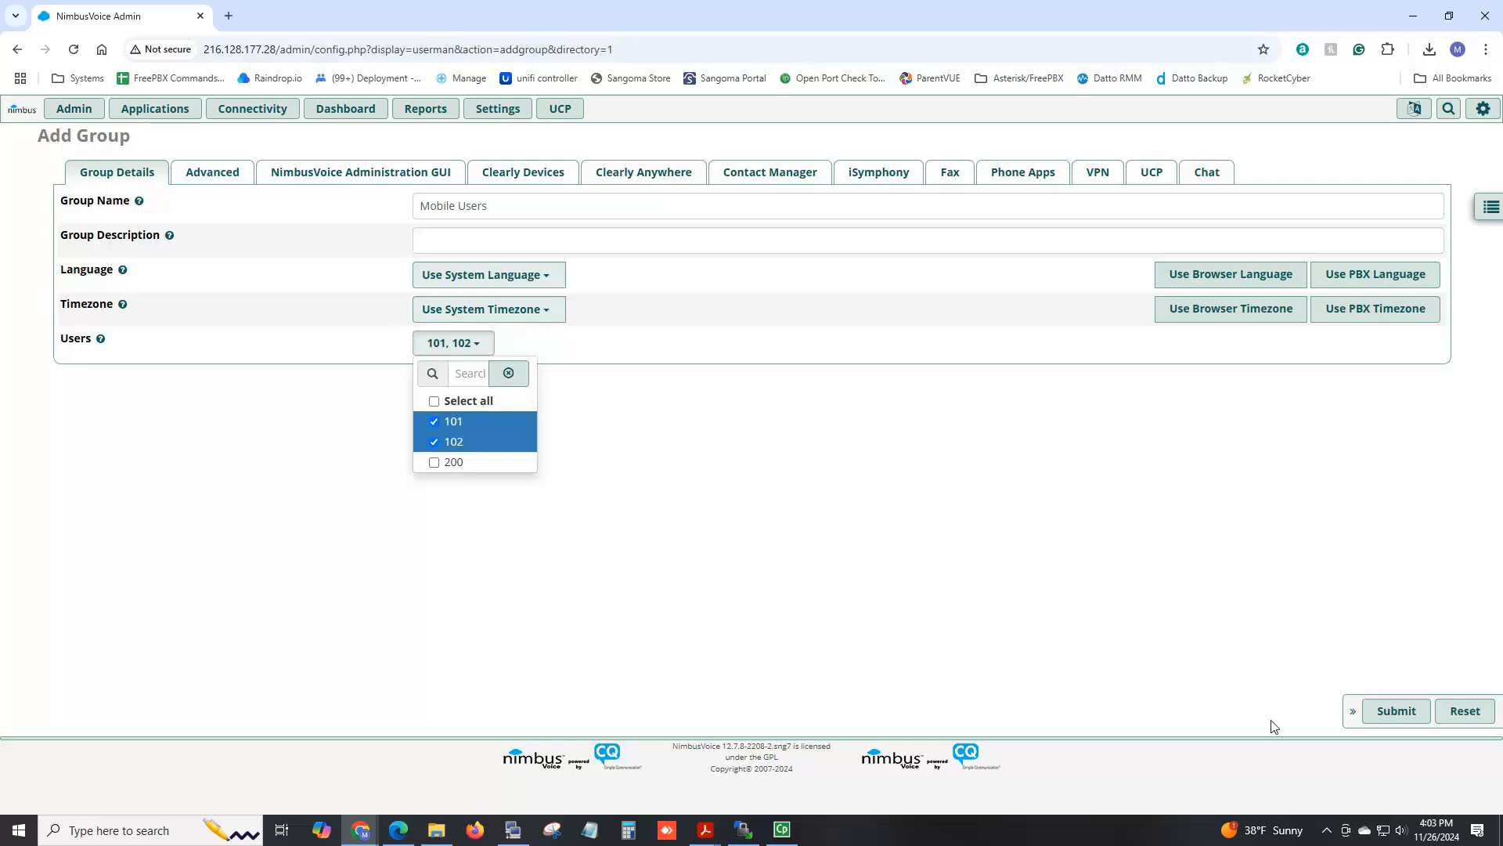
left_click(1407, 714)
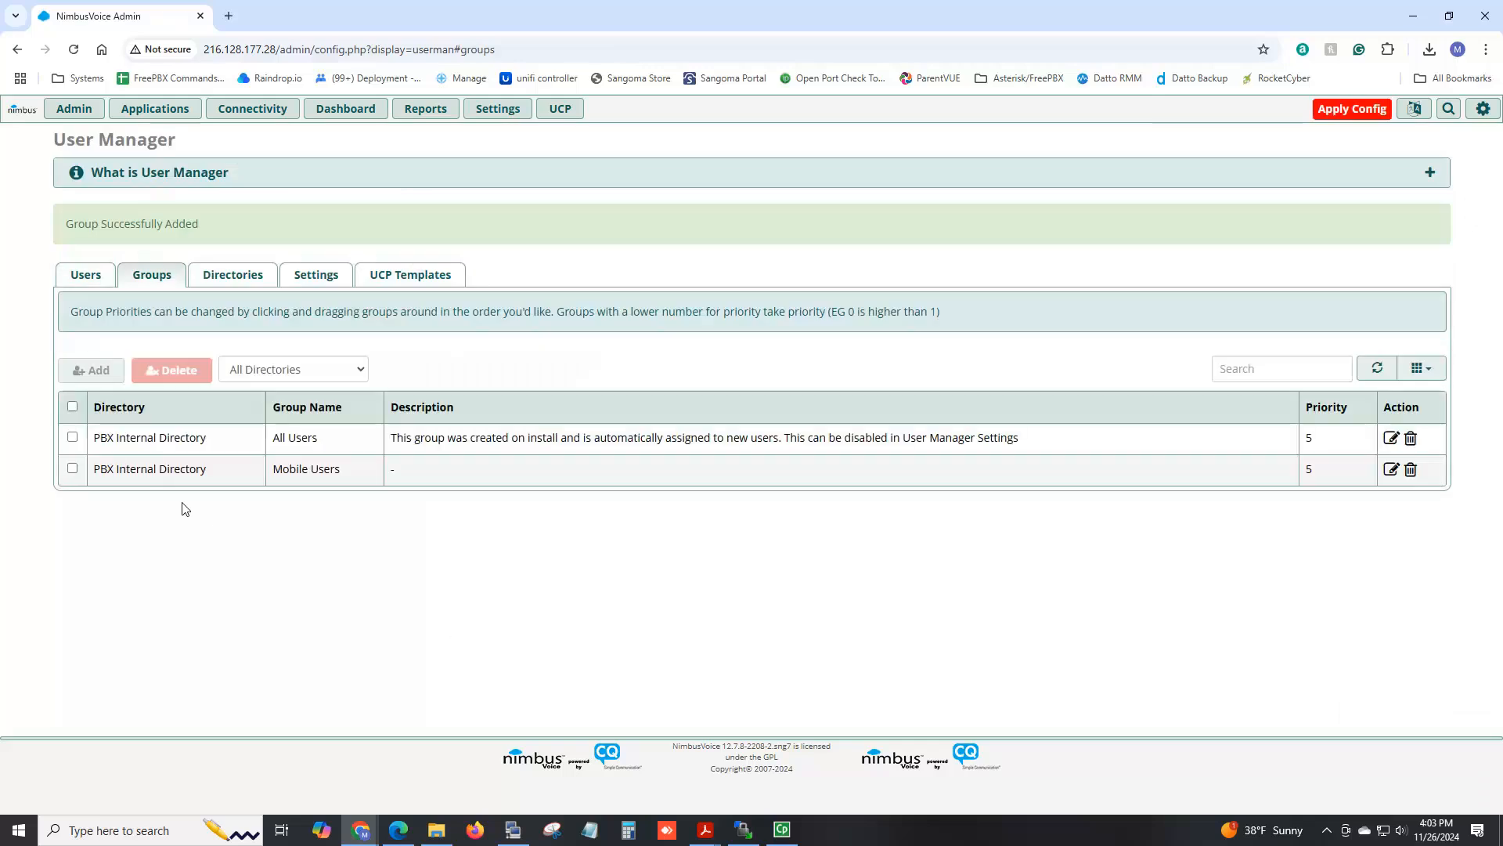
left_click_drag(160, 448, 149, 479)
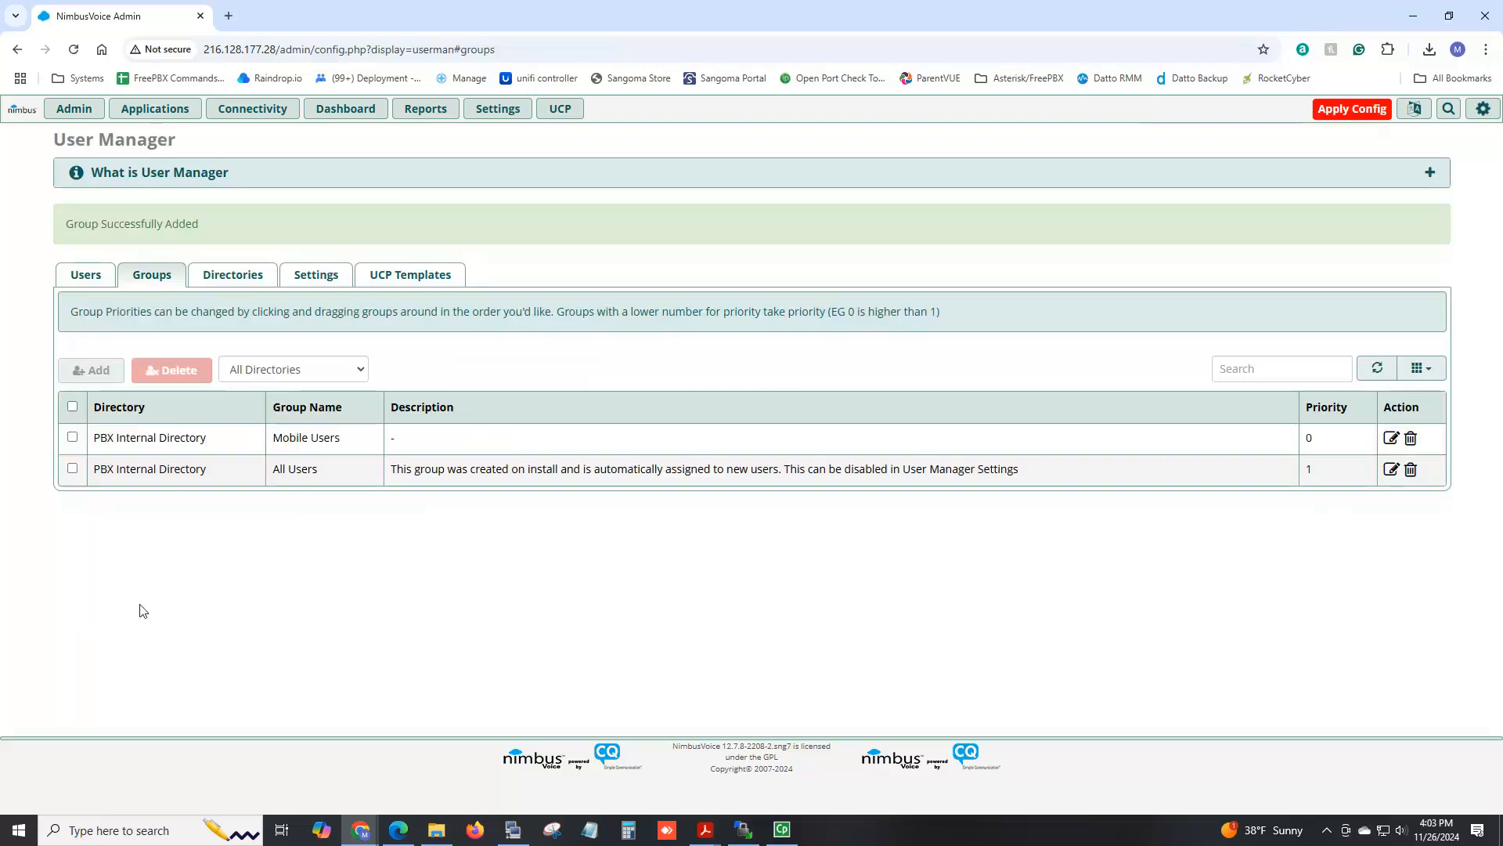
Edit the Mobile Users group and submit it again so it shows 'Updated Group'.
left_click(1392, 442)
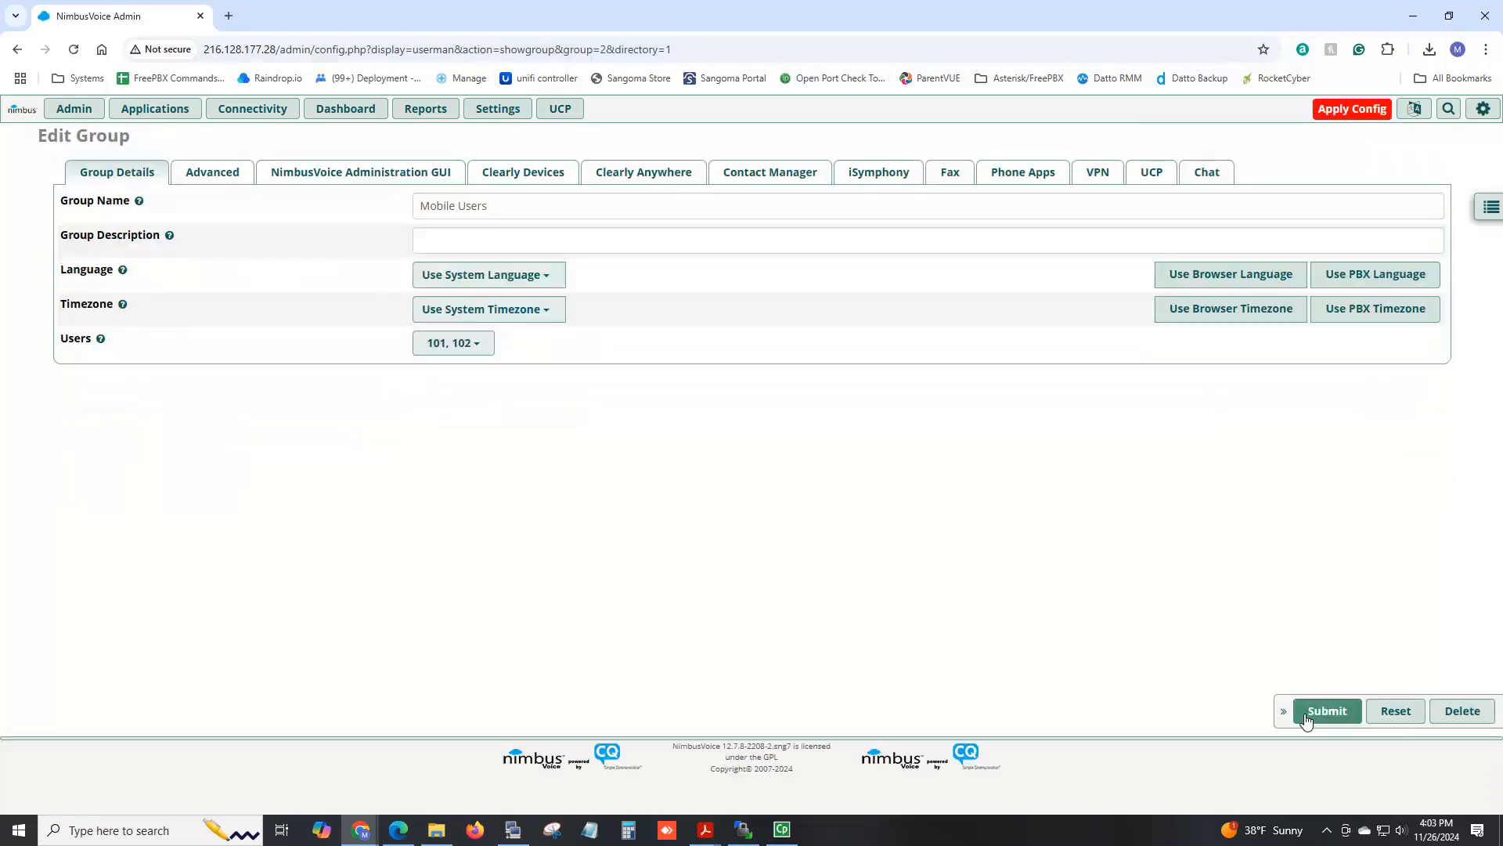
left_click(1306, 717)
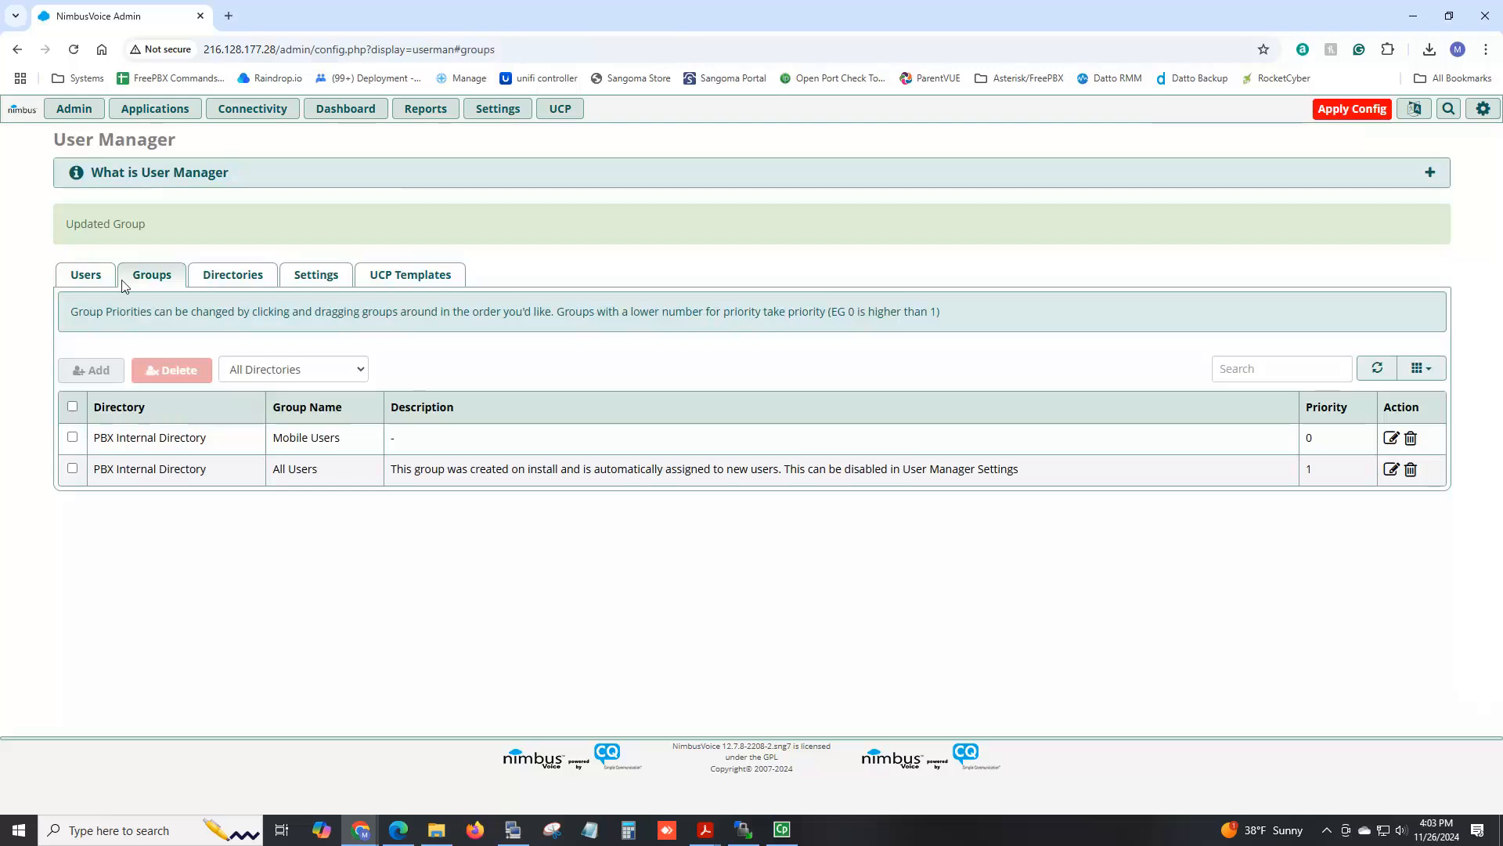
Edit user 101, confirm its groups, set Enable Group Level Quick Dials to Enable, and submit.
left_click(88, 277)
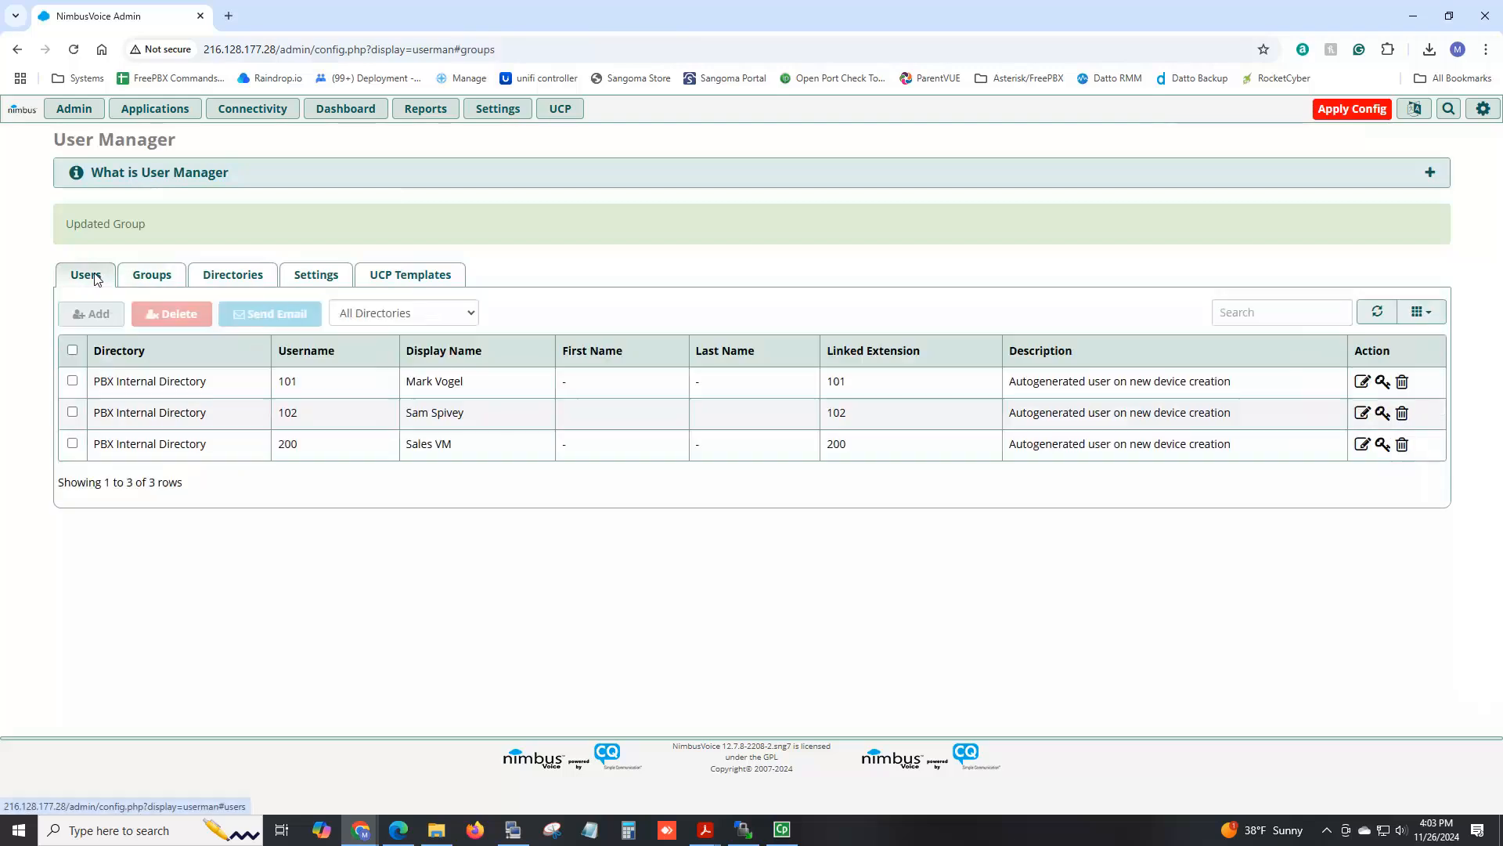
left_click(1362, 383)
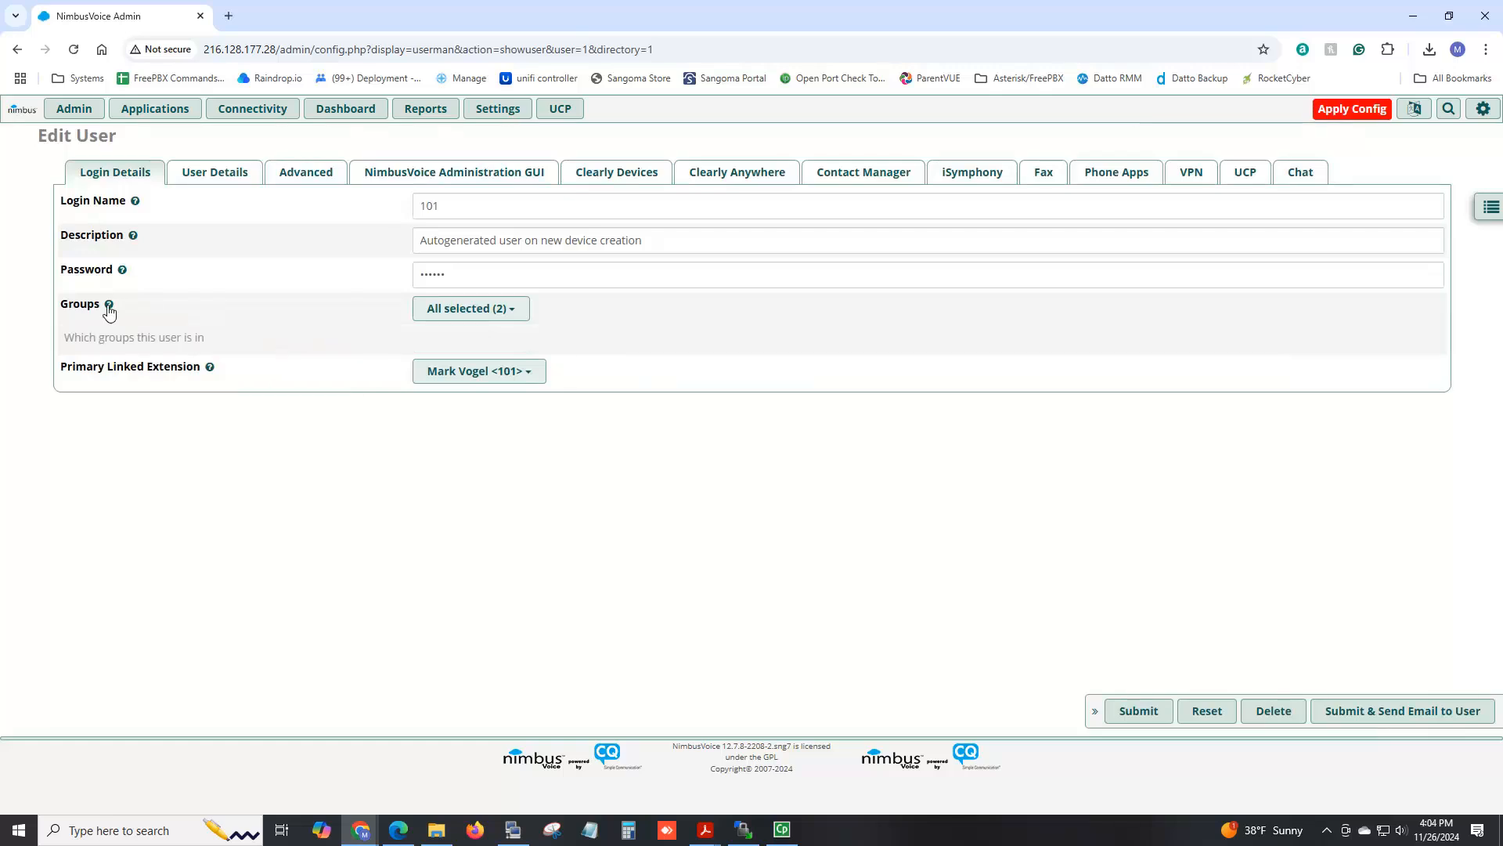
left_click(494, 310)
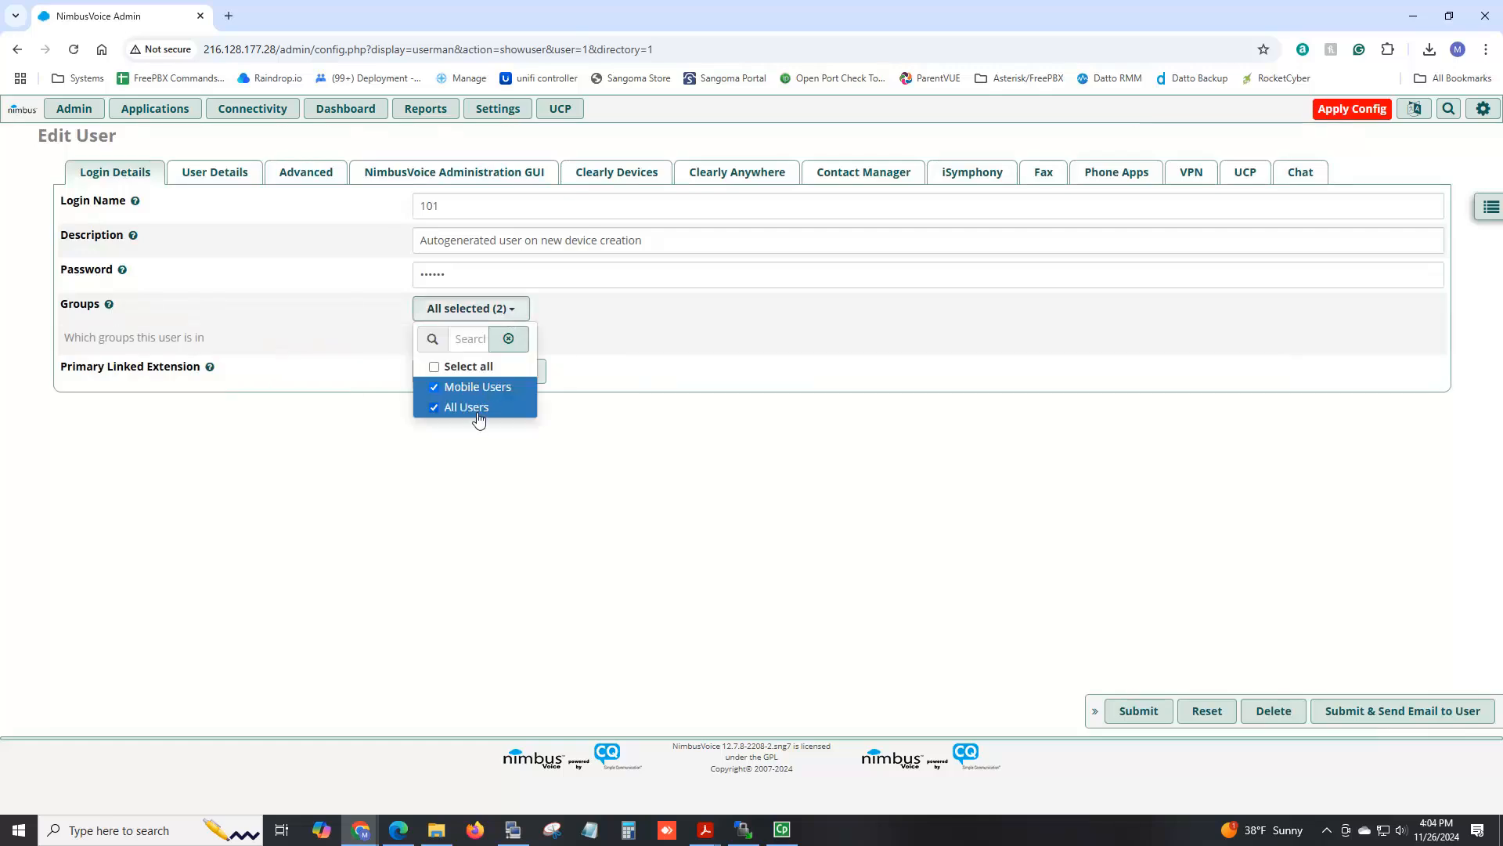
left_click(235, 173)
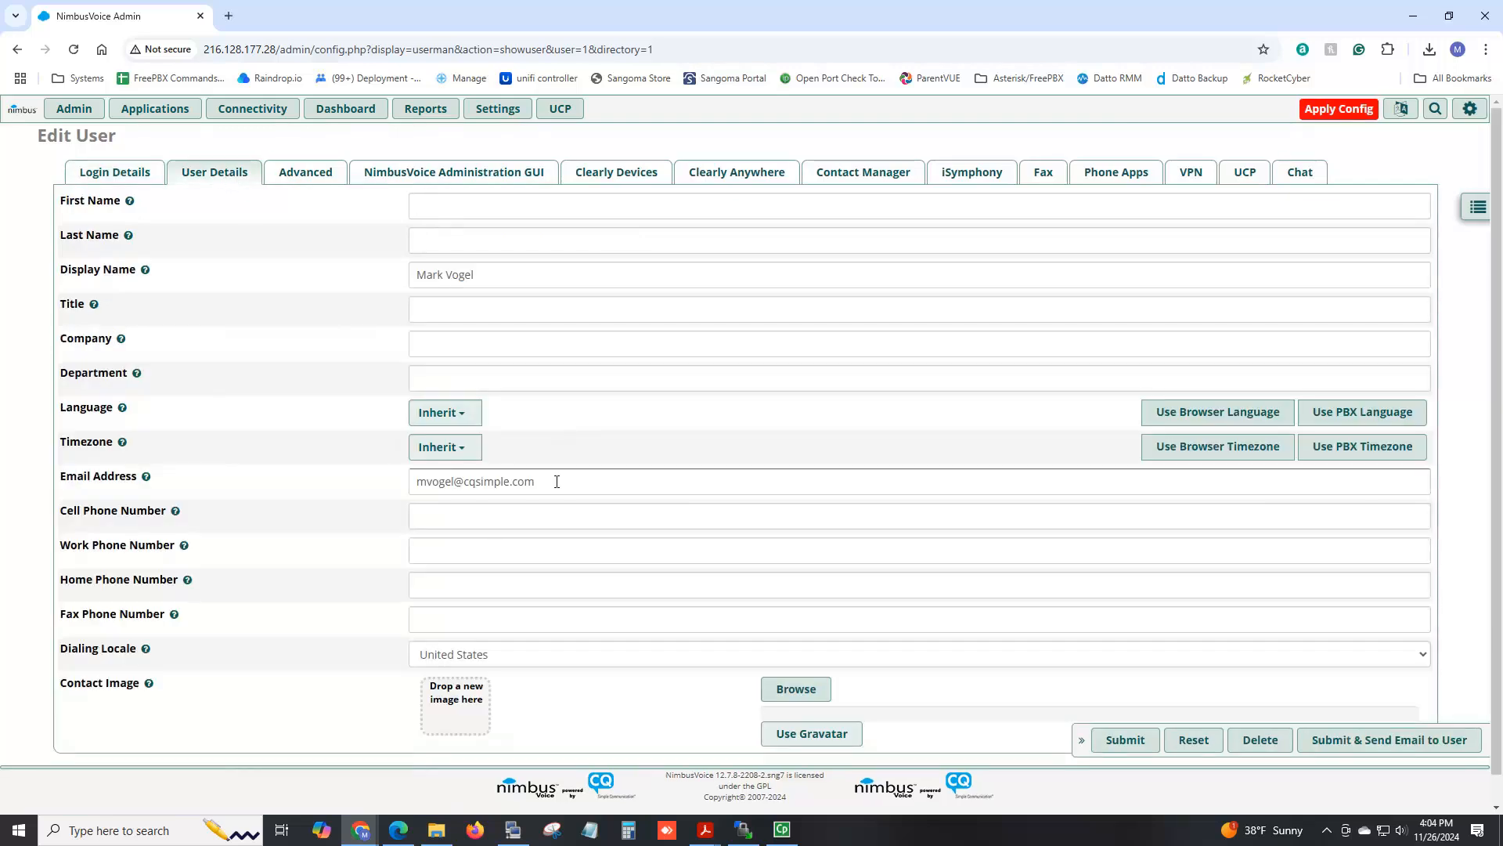
left_click(703, 176)
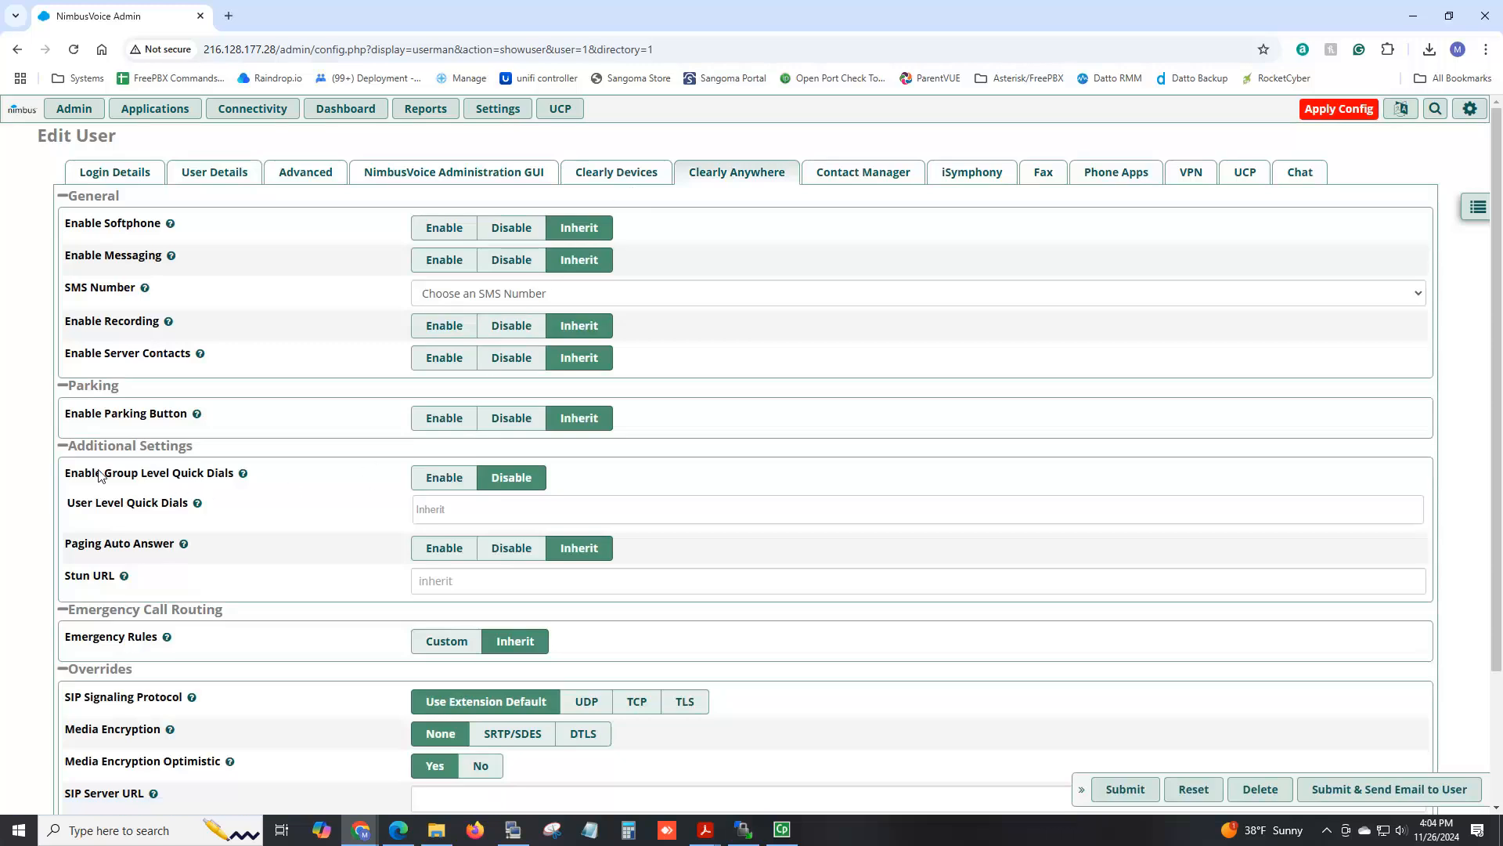
left_click(445, 478)
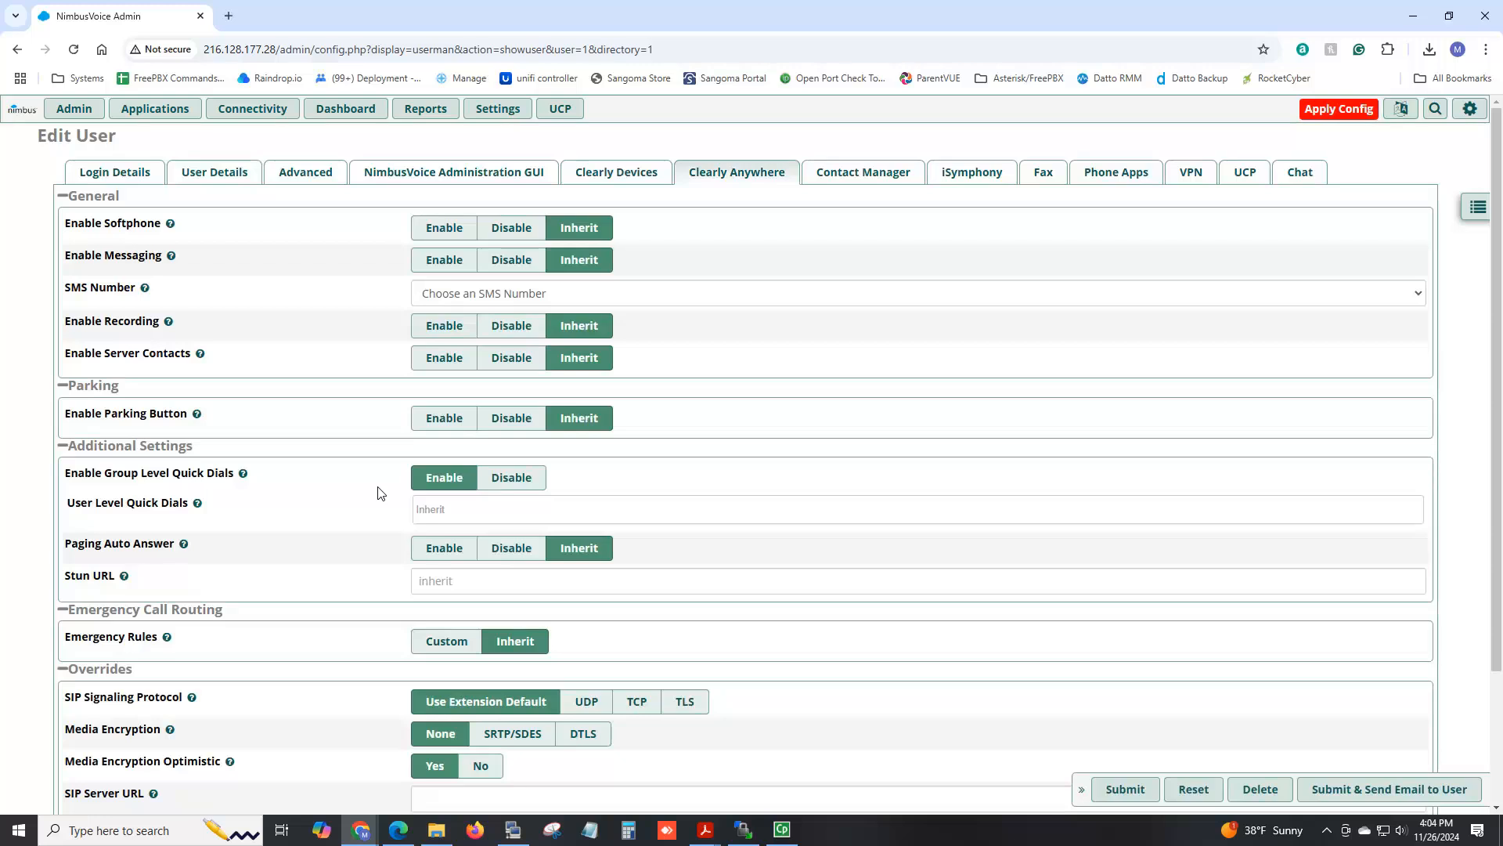
left_click(1147, 795)
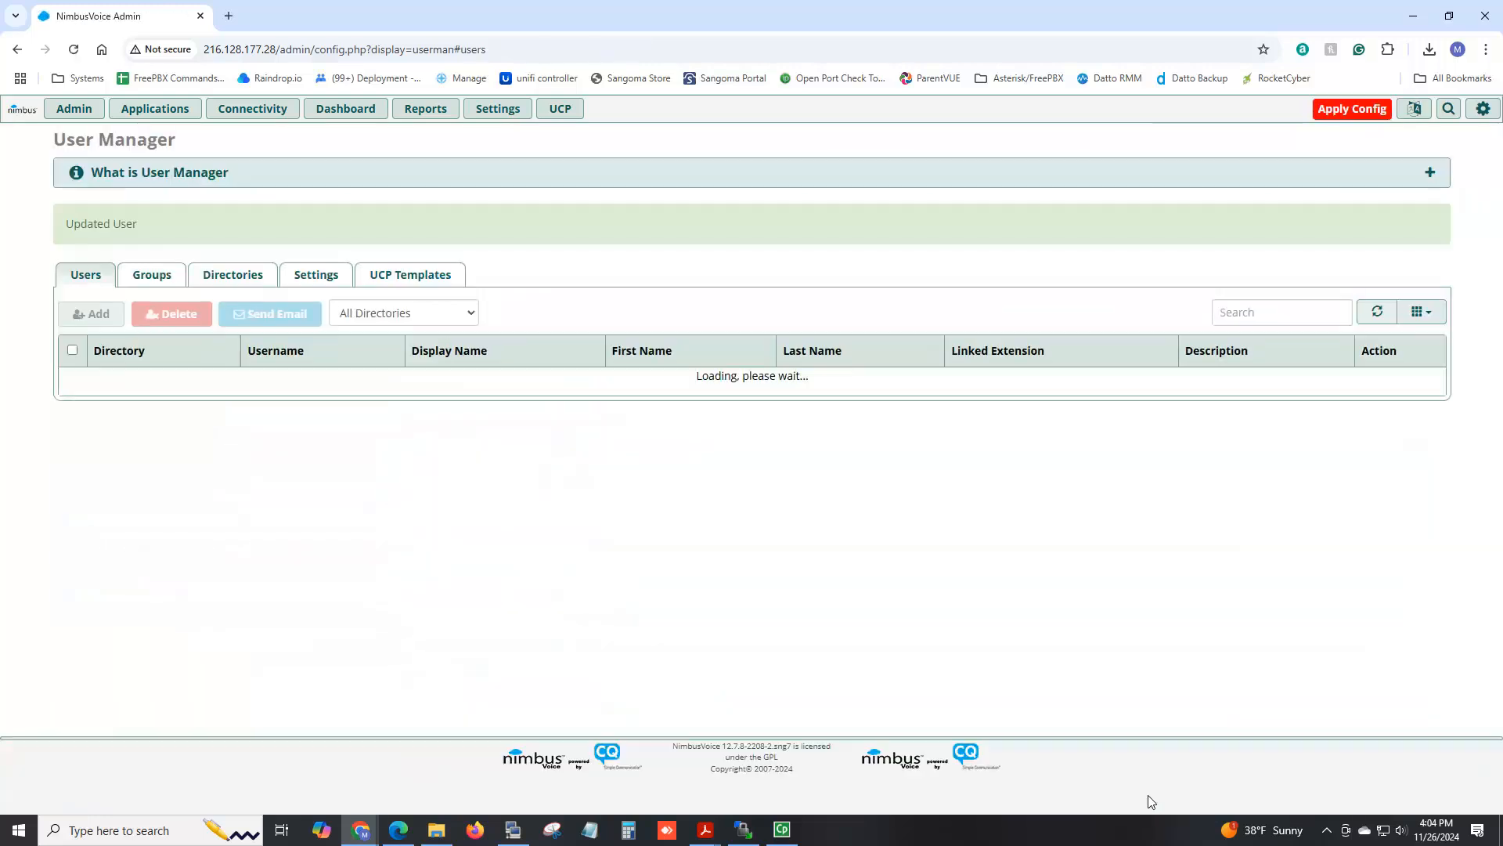
Set user 102's Enable Group Level Quick Dials to Enable on Clearly Anywhere and submit.
left_click(1363, 418)
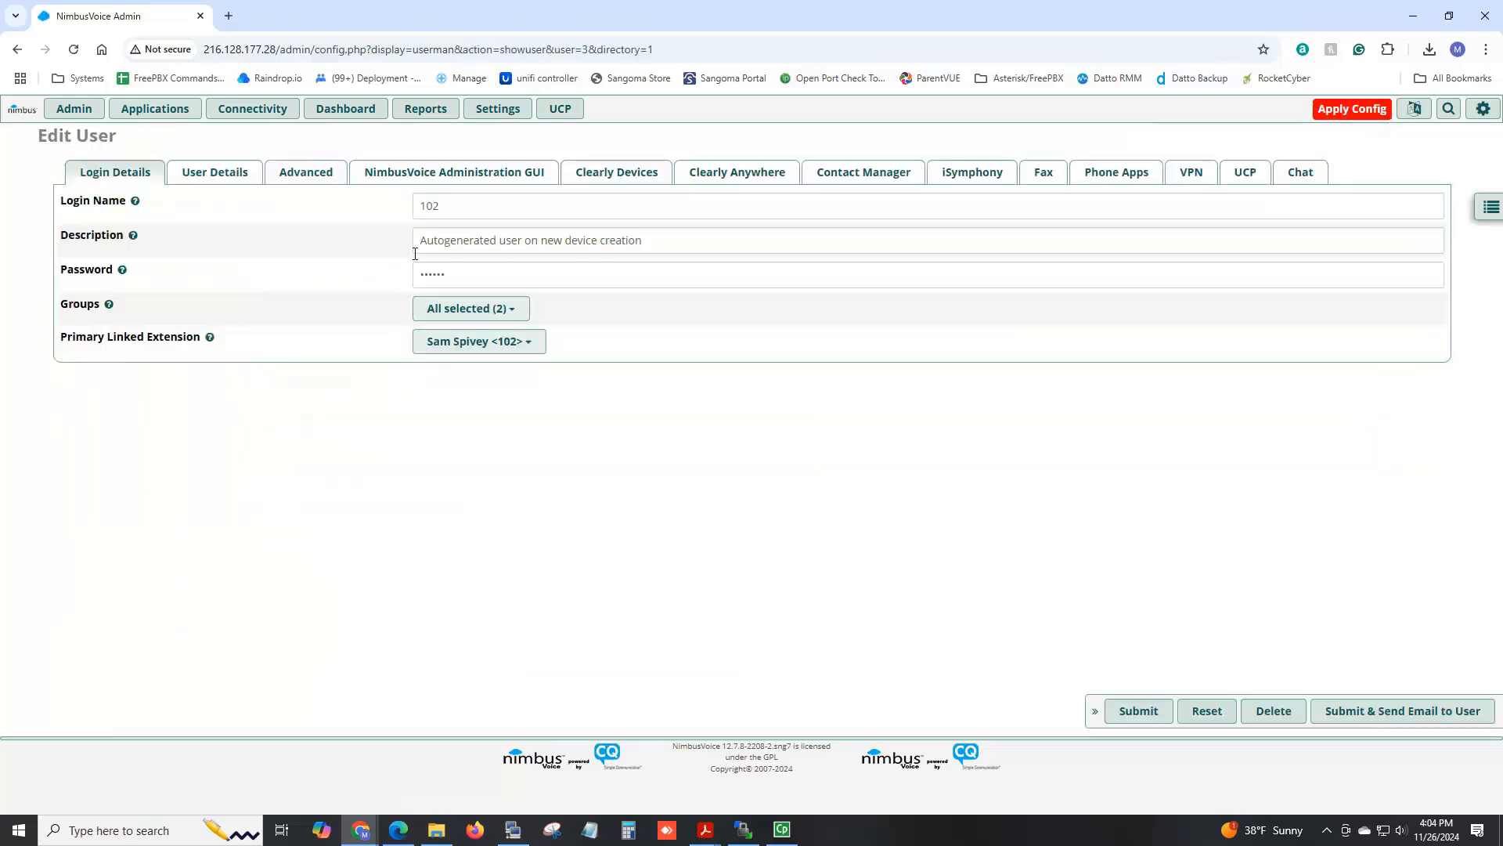
left_click(235, 175)
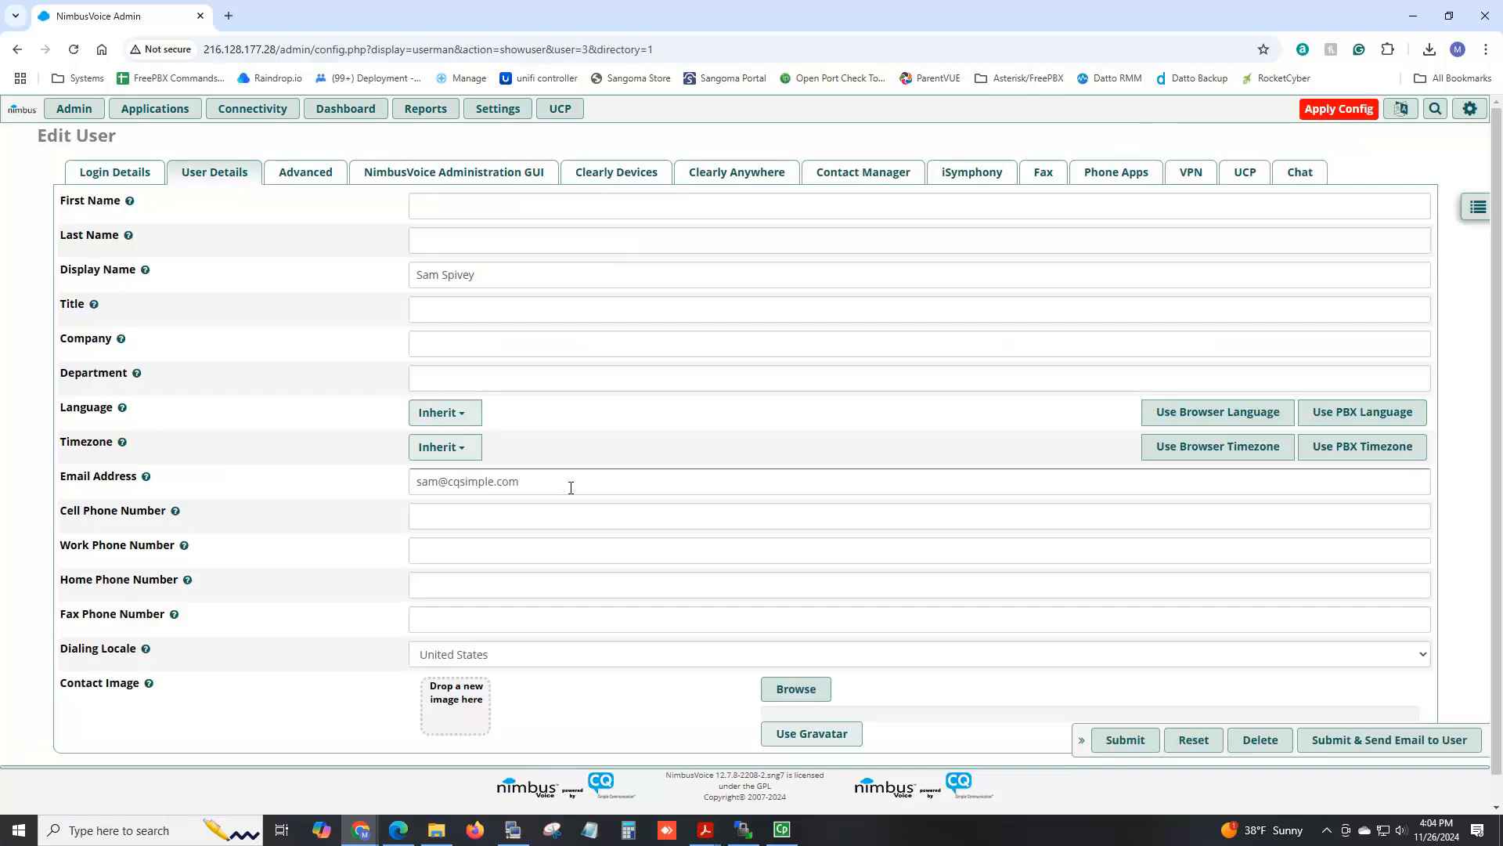
left_click(724, 171)
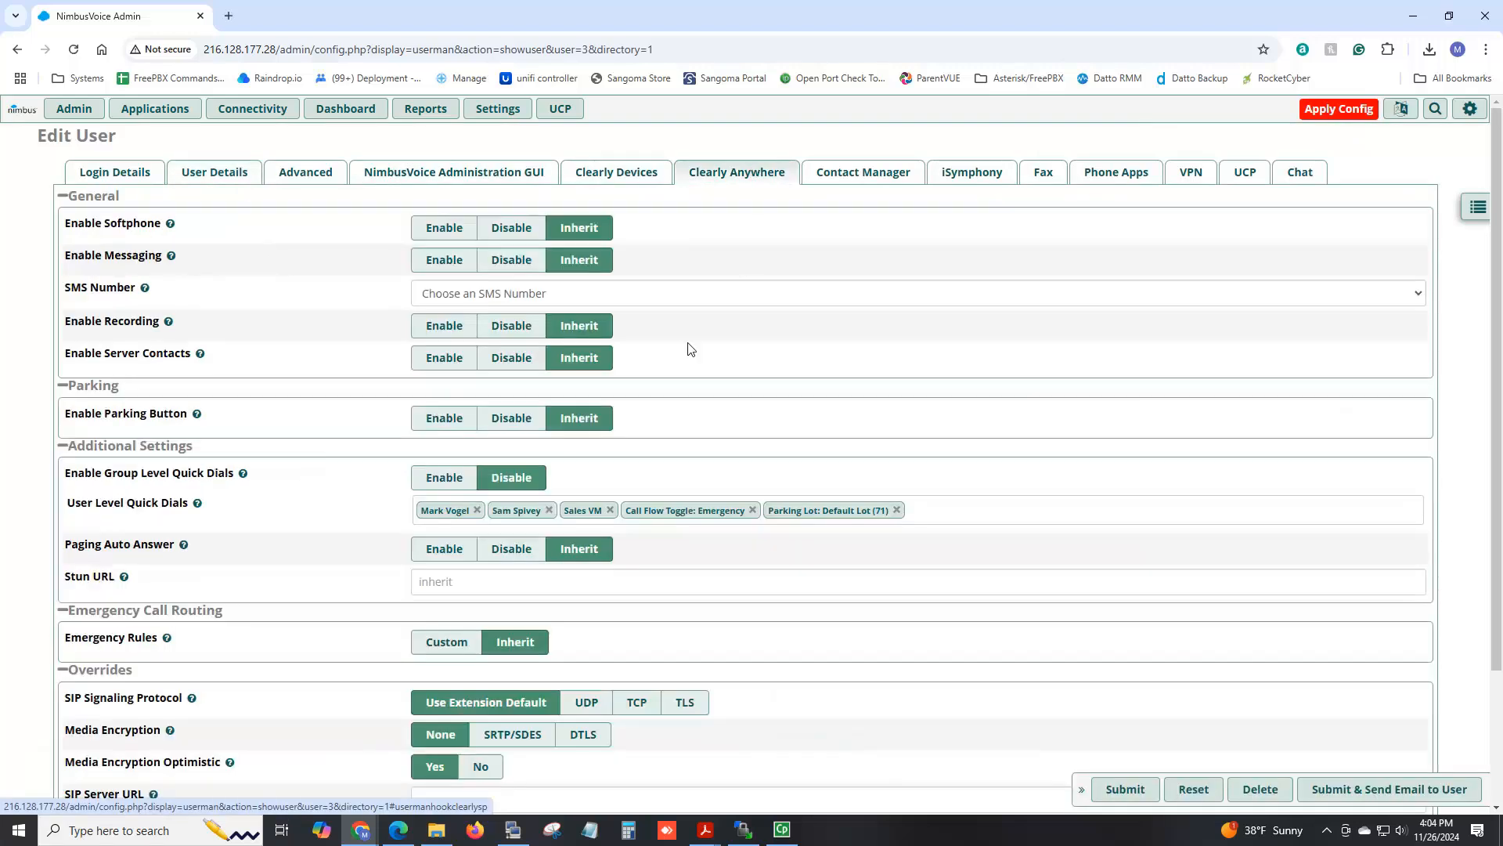
left_click(449, 478)
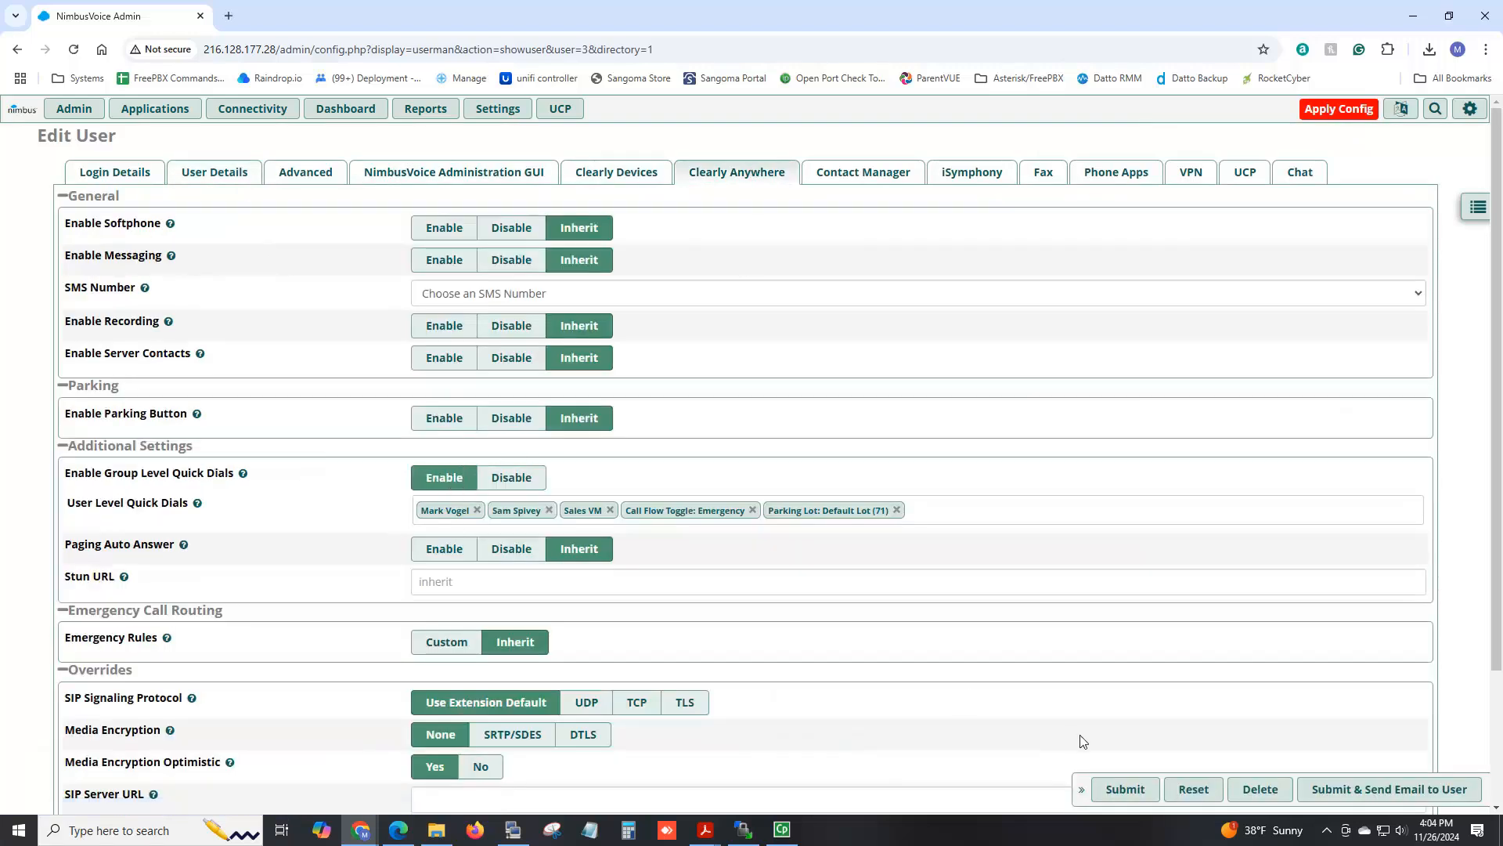
left_click(1120, 791)
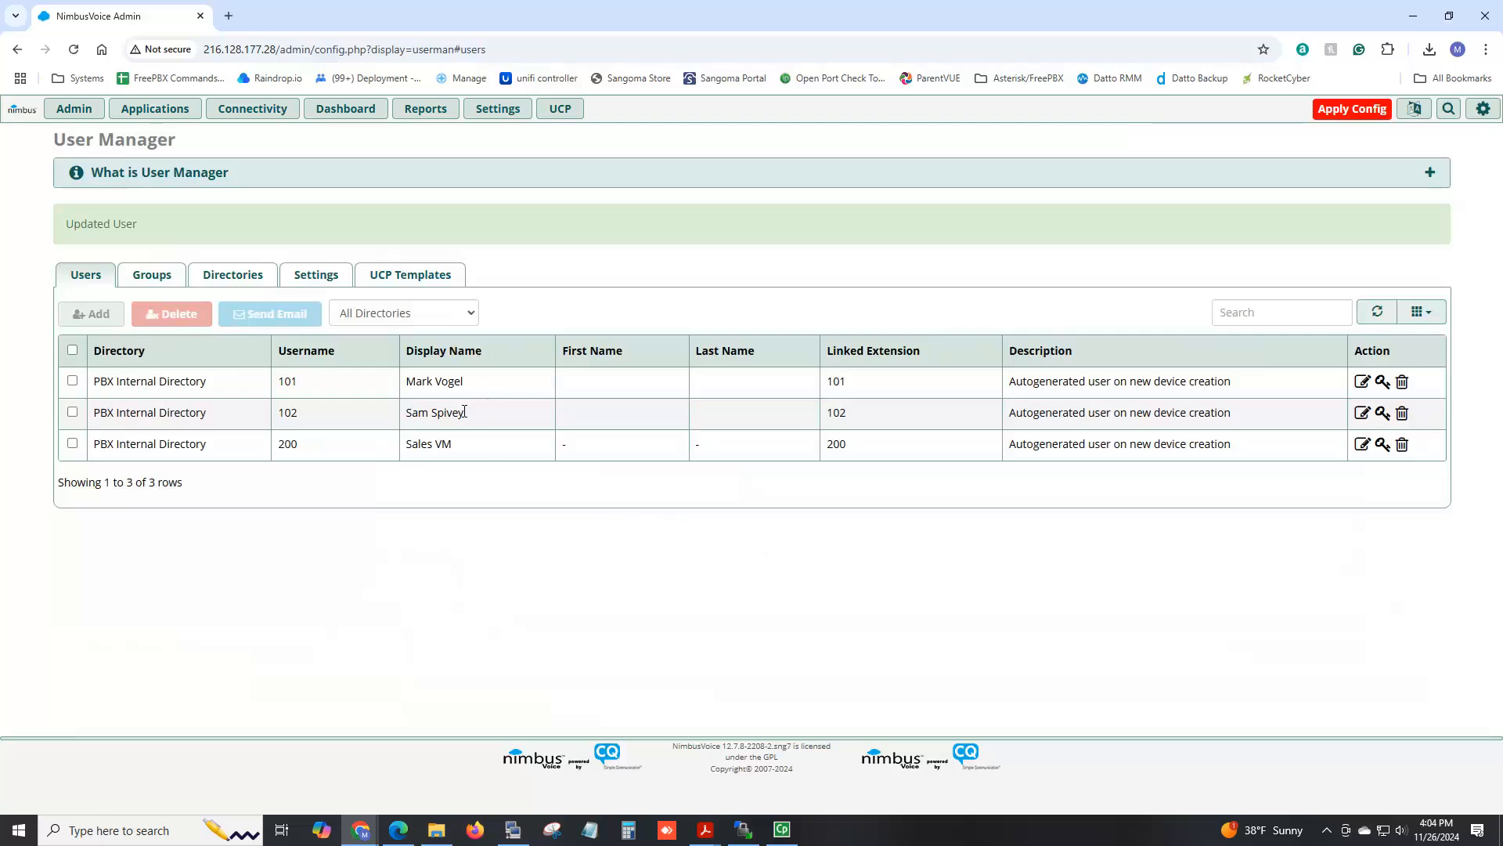
Verify user 102 belongs to Mobile Users and All Users, then Apply Config.
left_click(1362, 414)
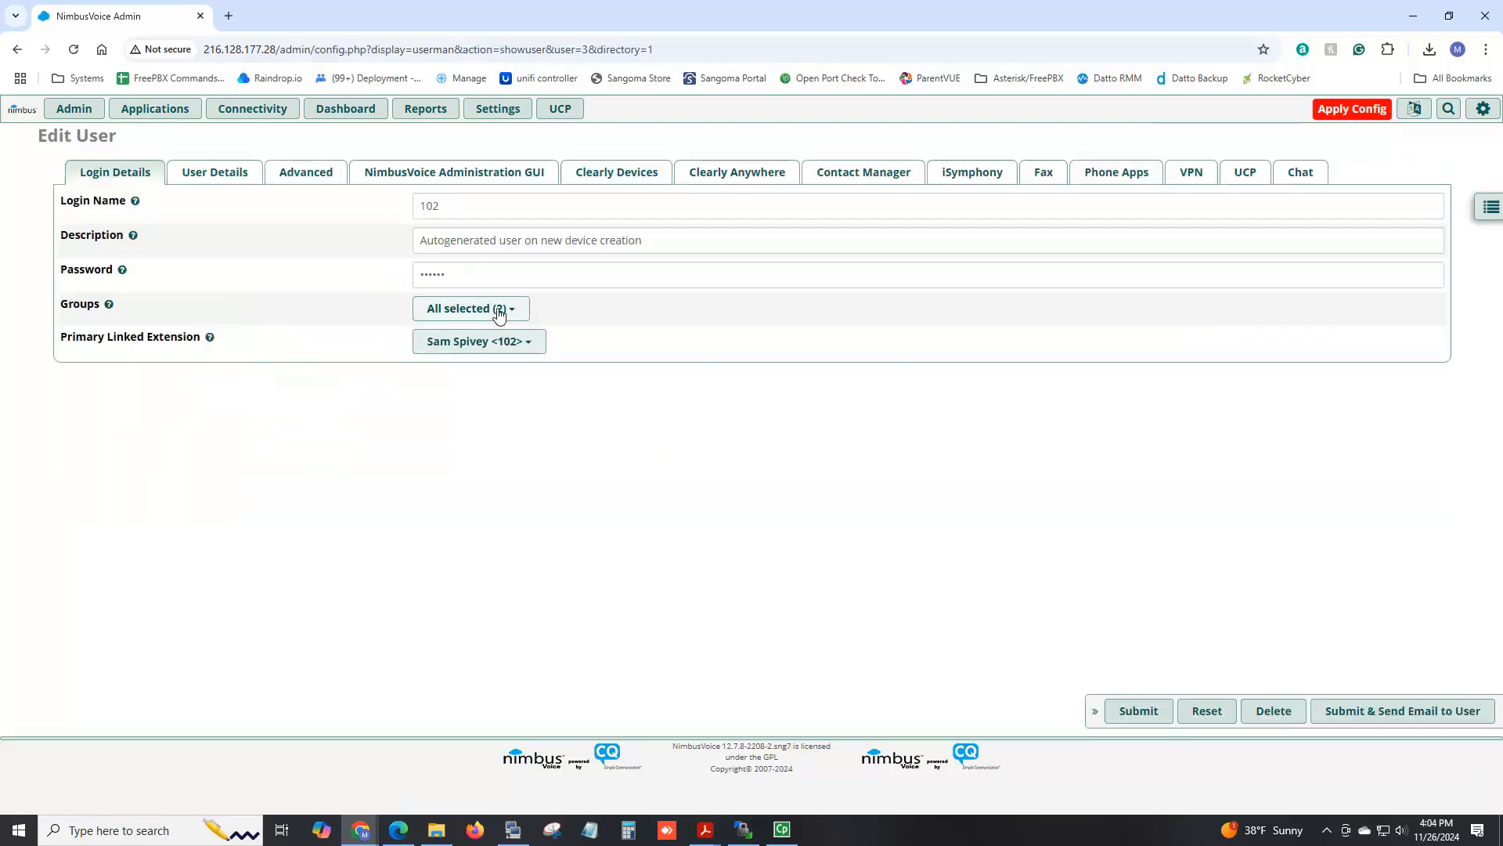
left_click(499, 310)
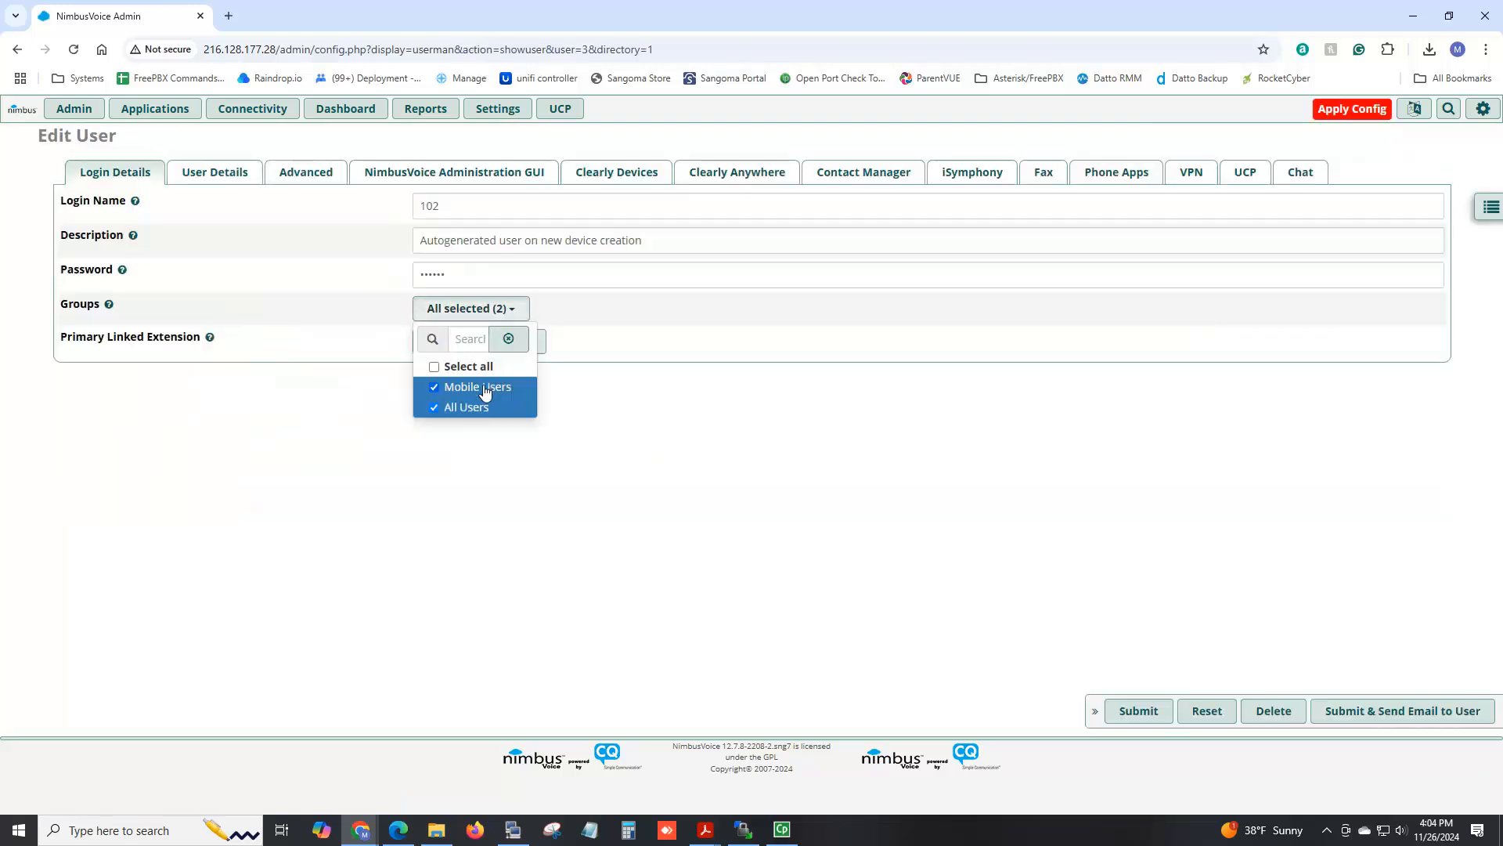
left_click(1162, 489)
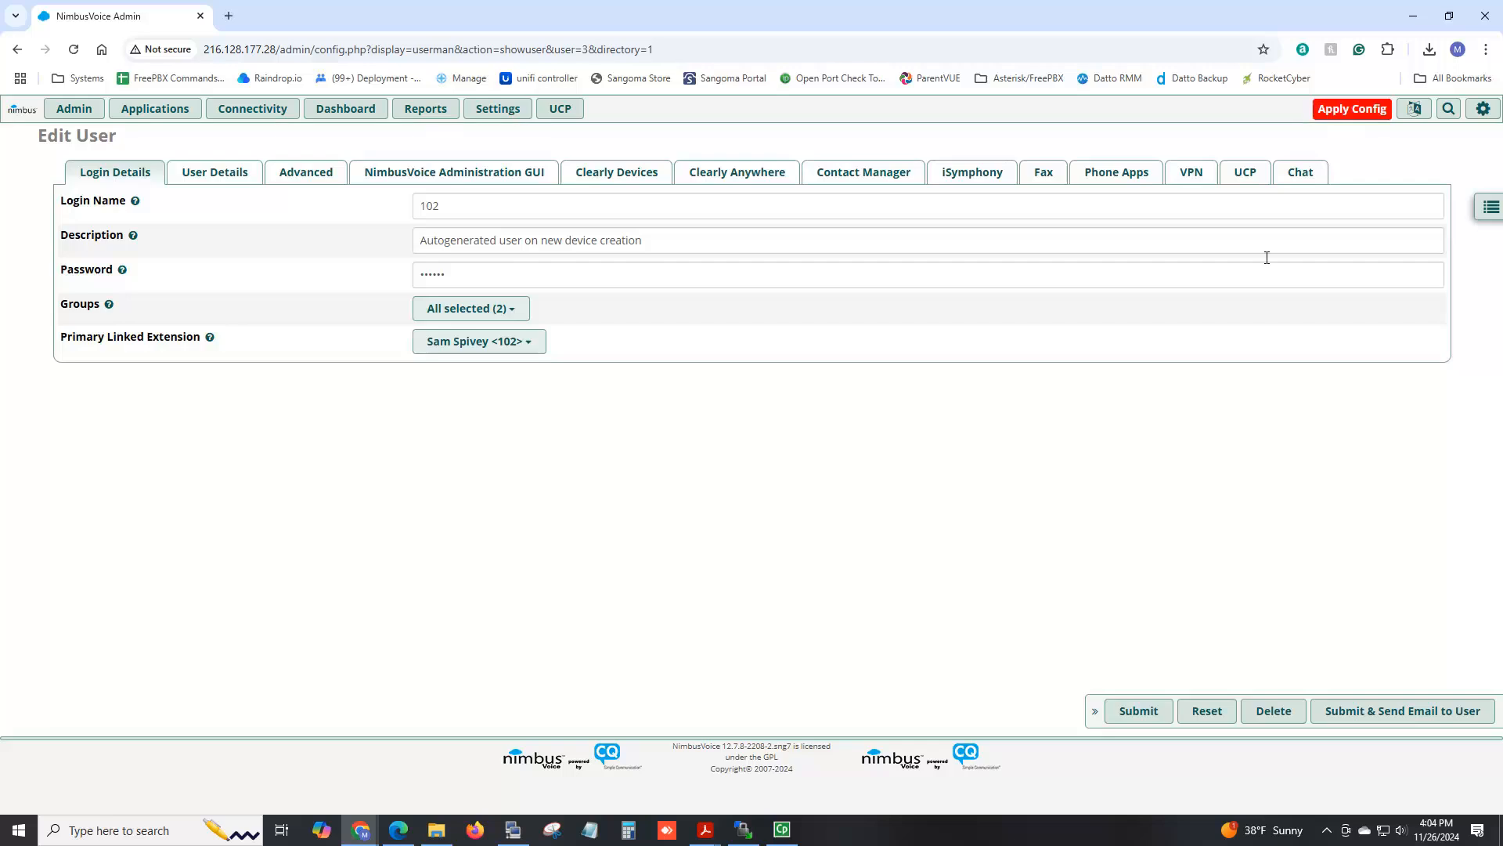
left_click(1336, 112)
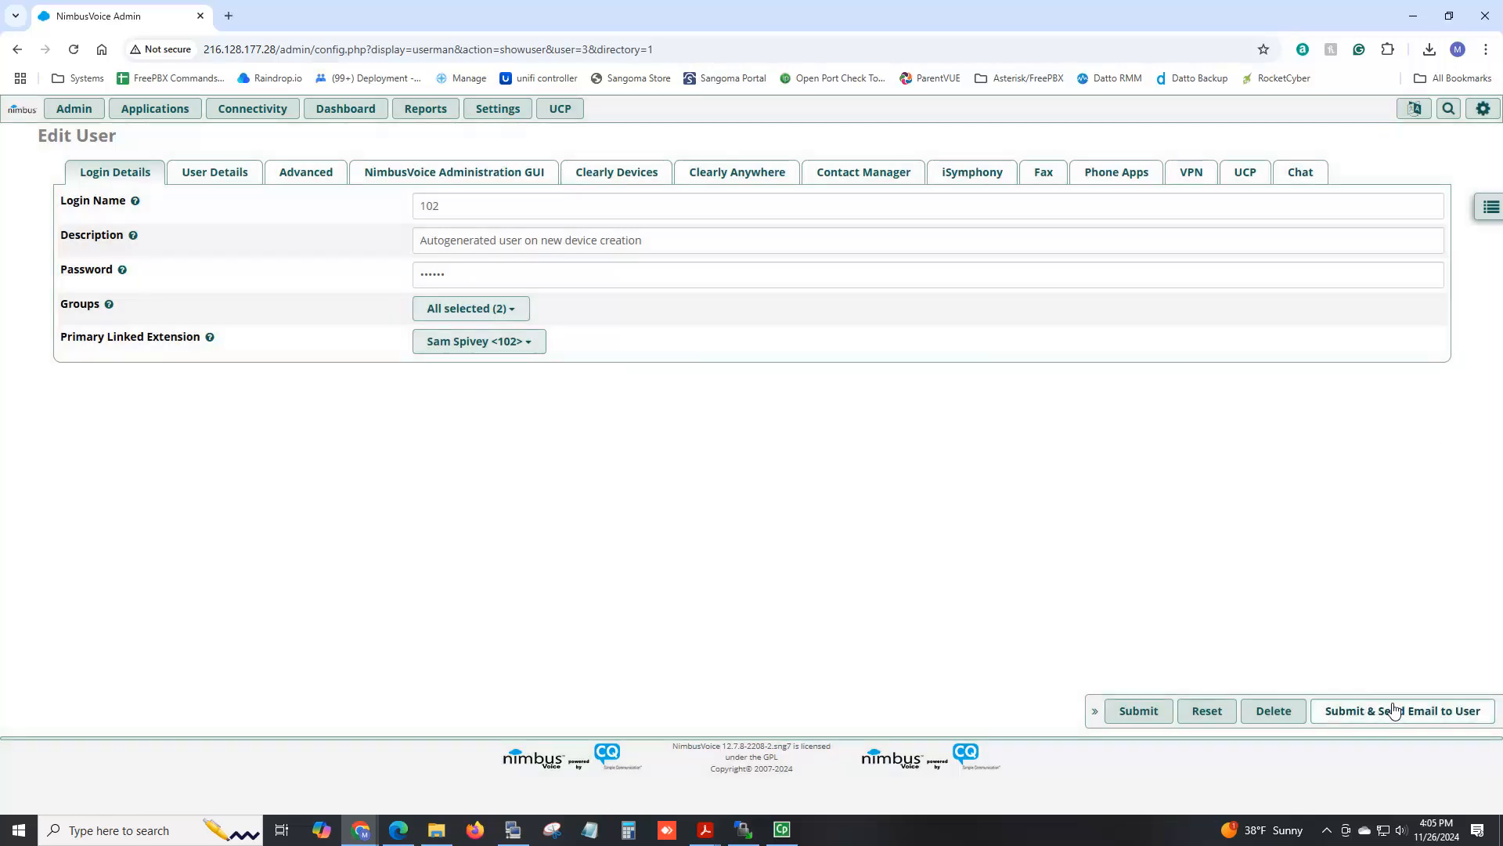
Open the Clearly Anywhere status page and note its Inherited Clients count of 2.
left_click(501, 112)
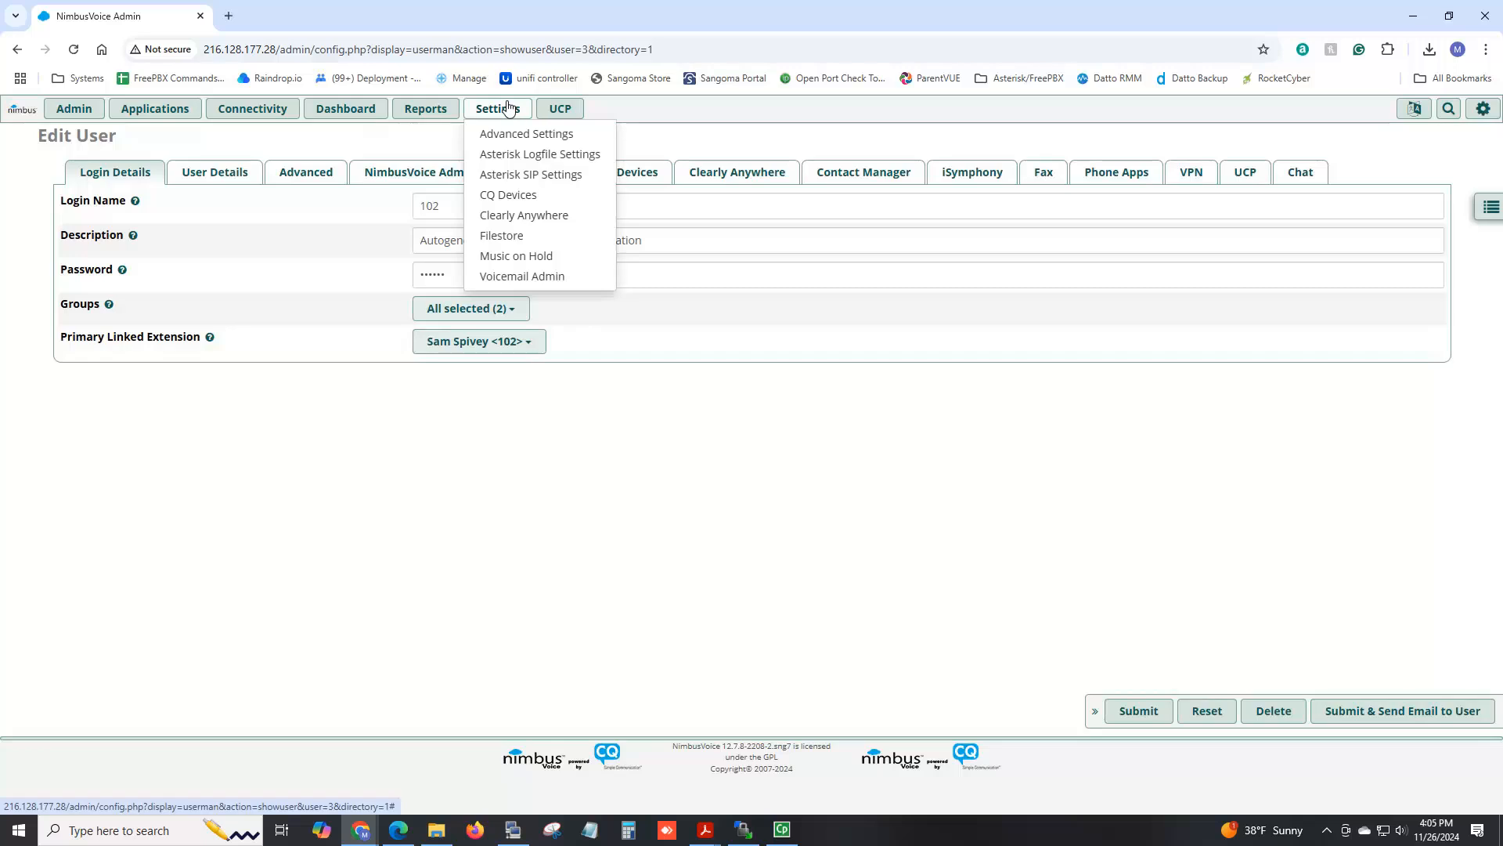
left_click(514, 222)
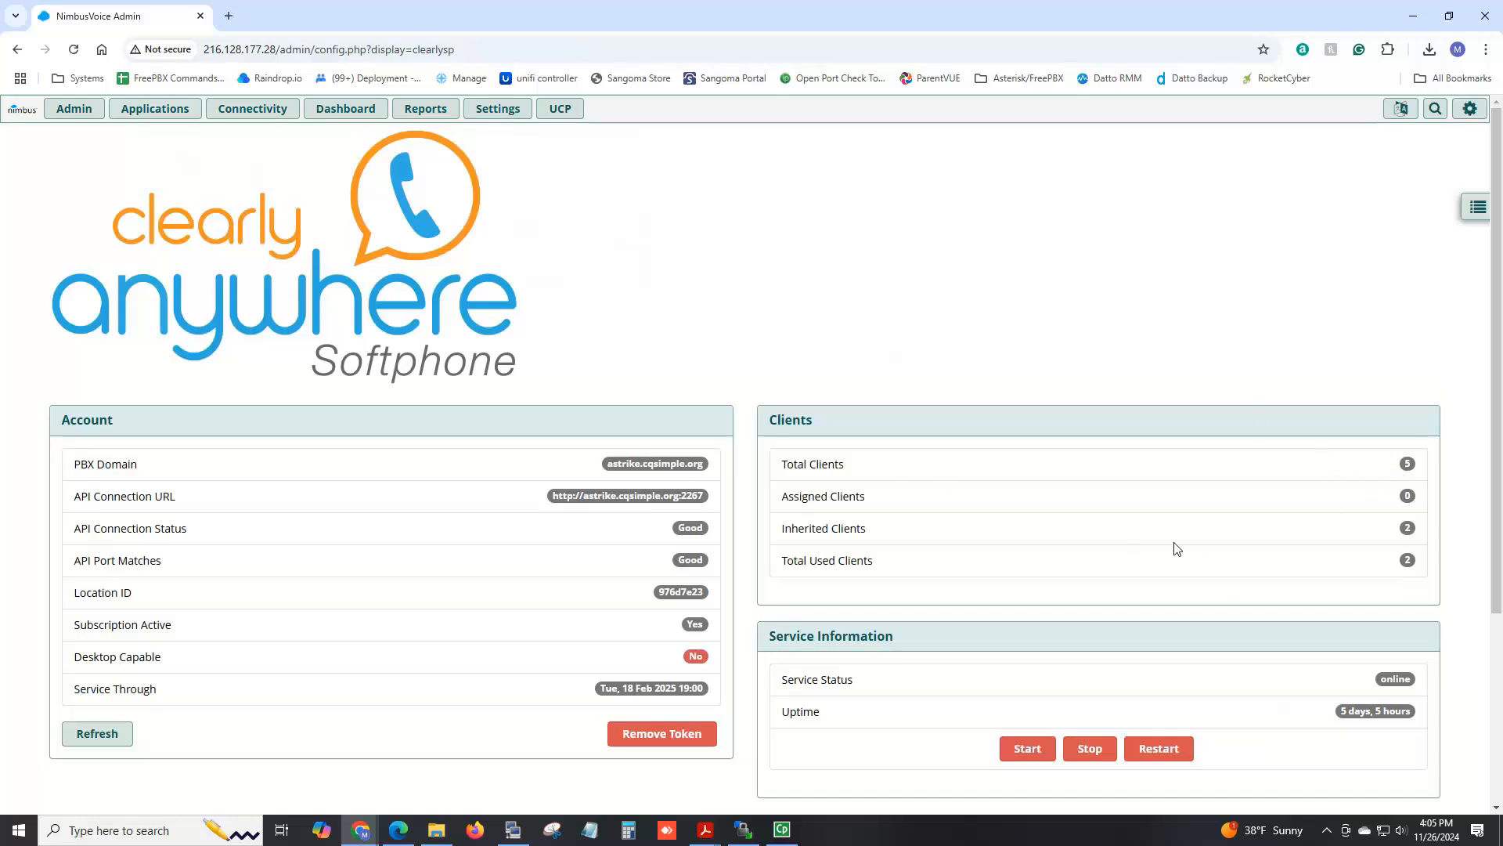
left_click_drag(1412, 528, 1404, 528)
scroll(845, 480, "down", 3)
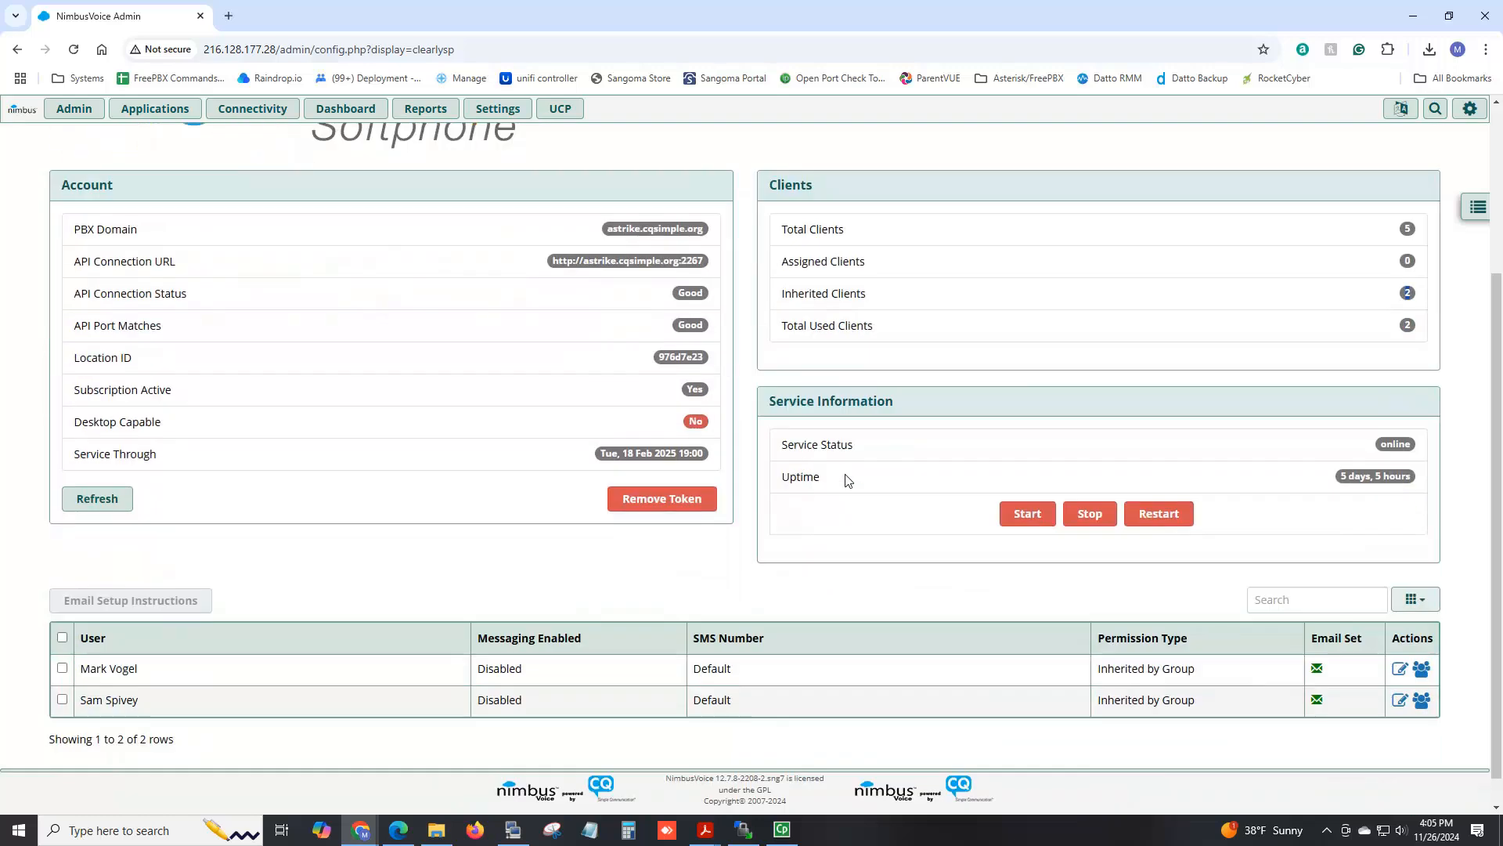
scroll(846, 480, "down", 1)
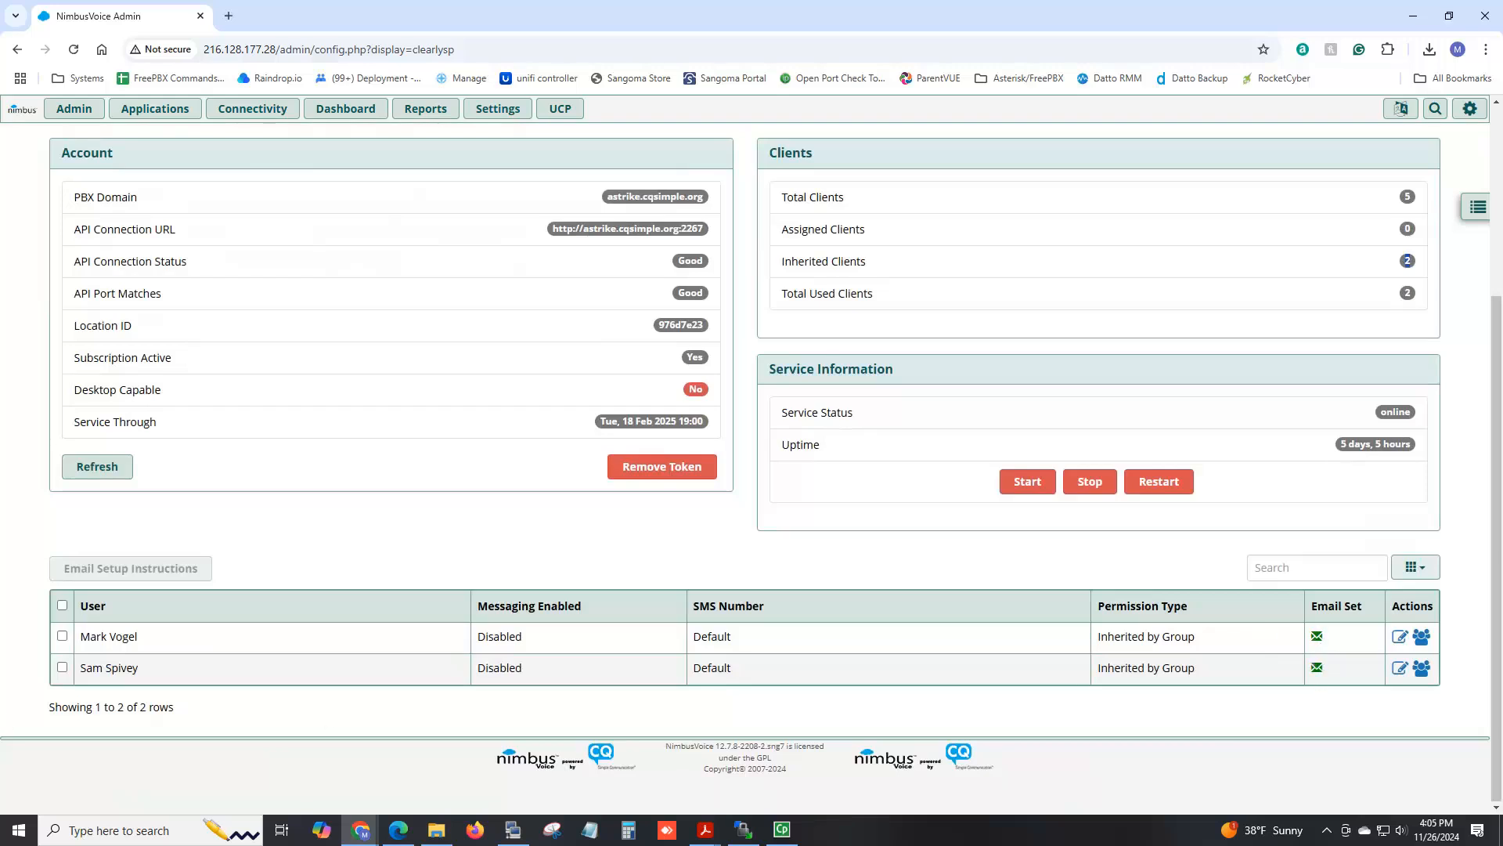
Select both listed softphone users, then go to the Clearly Anywhere Settings page.
left_click(62, 635)
left_click(62, 667)
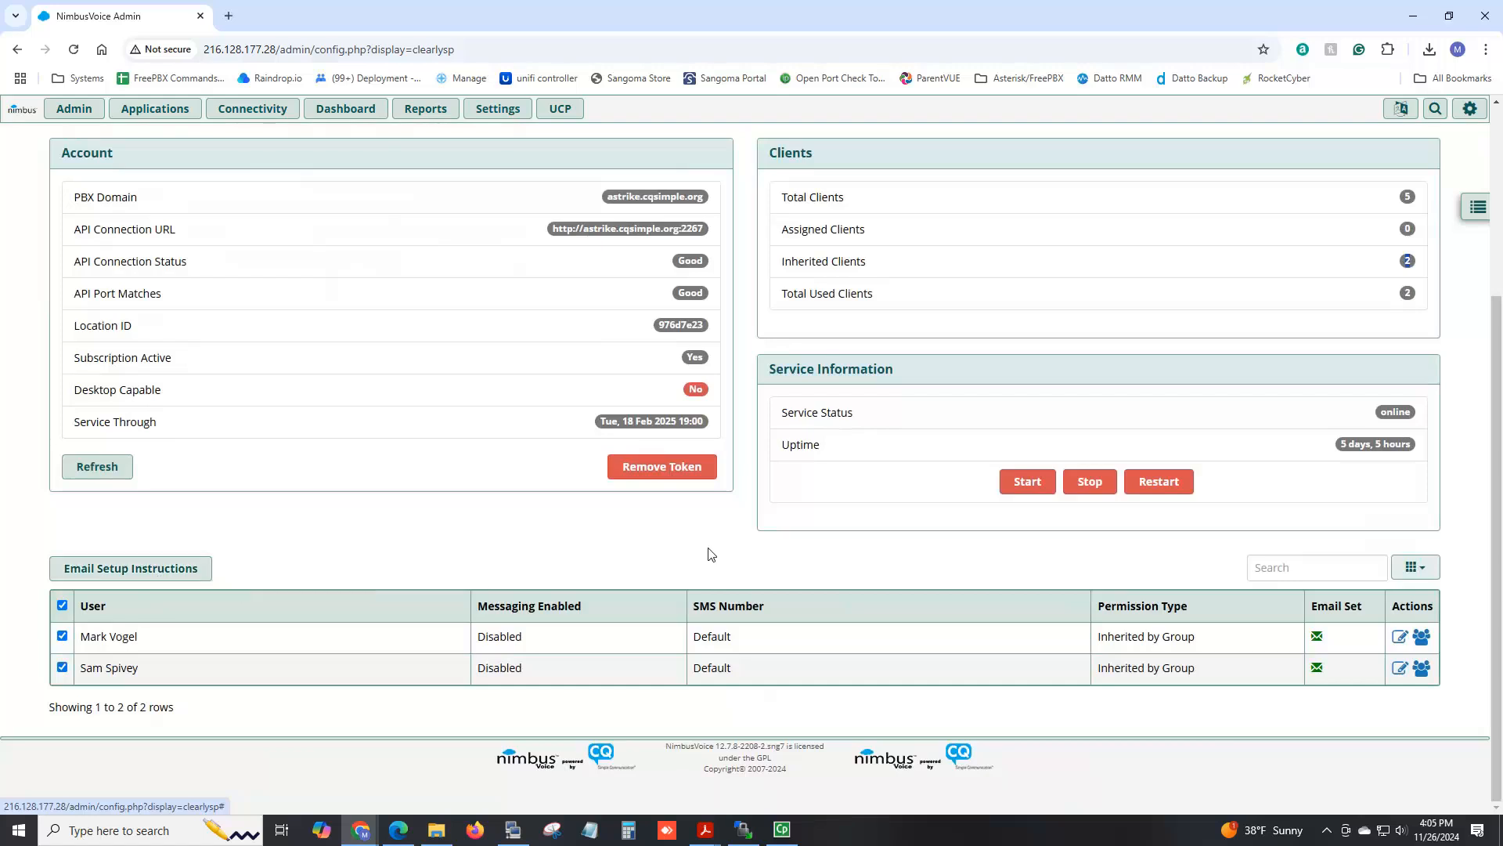
left_click(1477, 213)
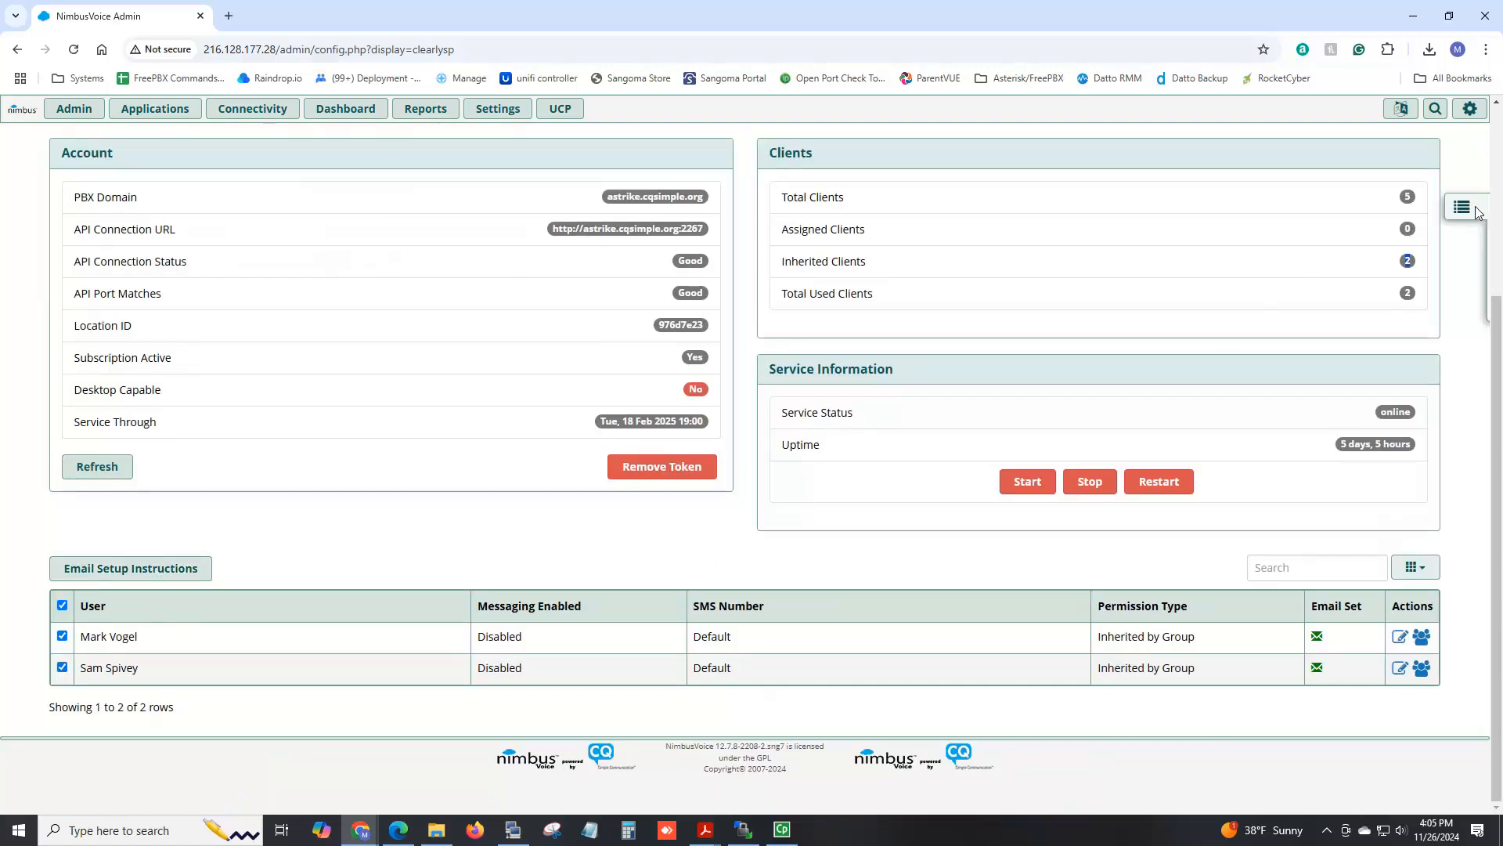
left_click(1044, 258)
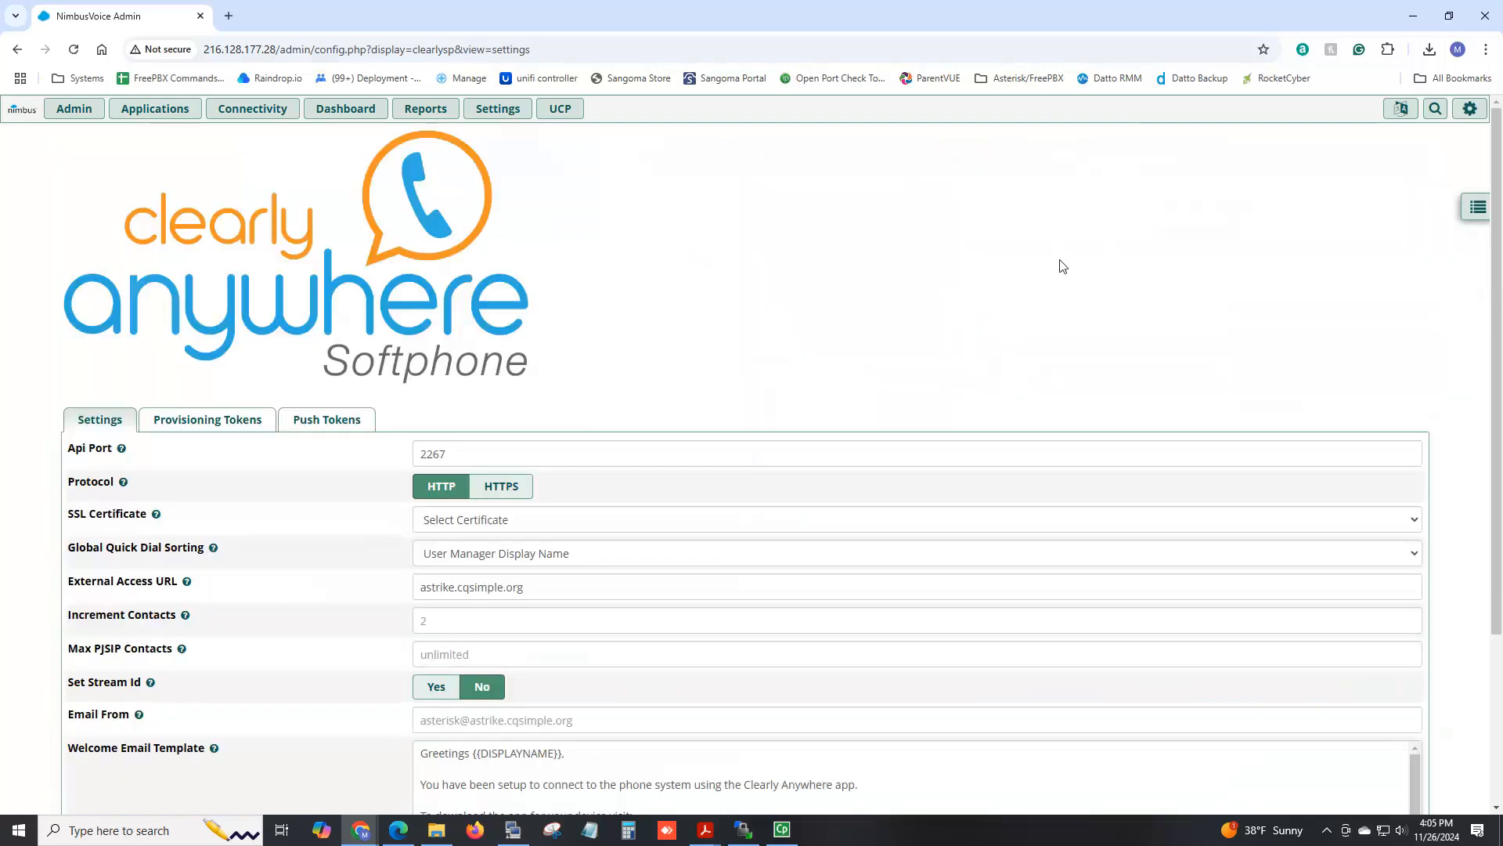
View the provisioning QR codes for users 101 and 102 in Provisioning Tokens.
left_click(213, 426)
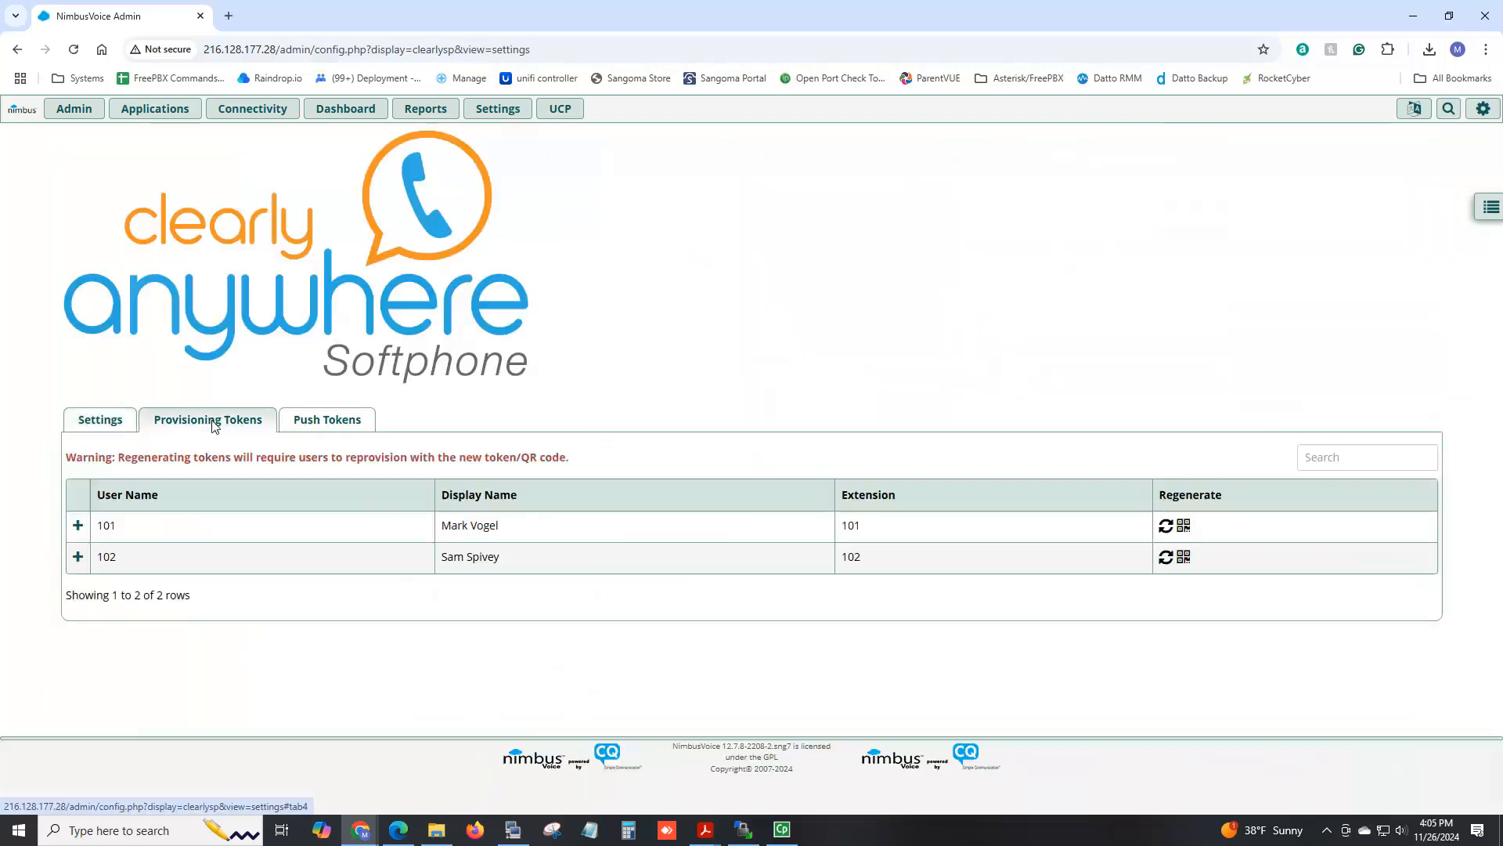
left_click(1183, 526)
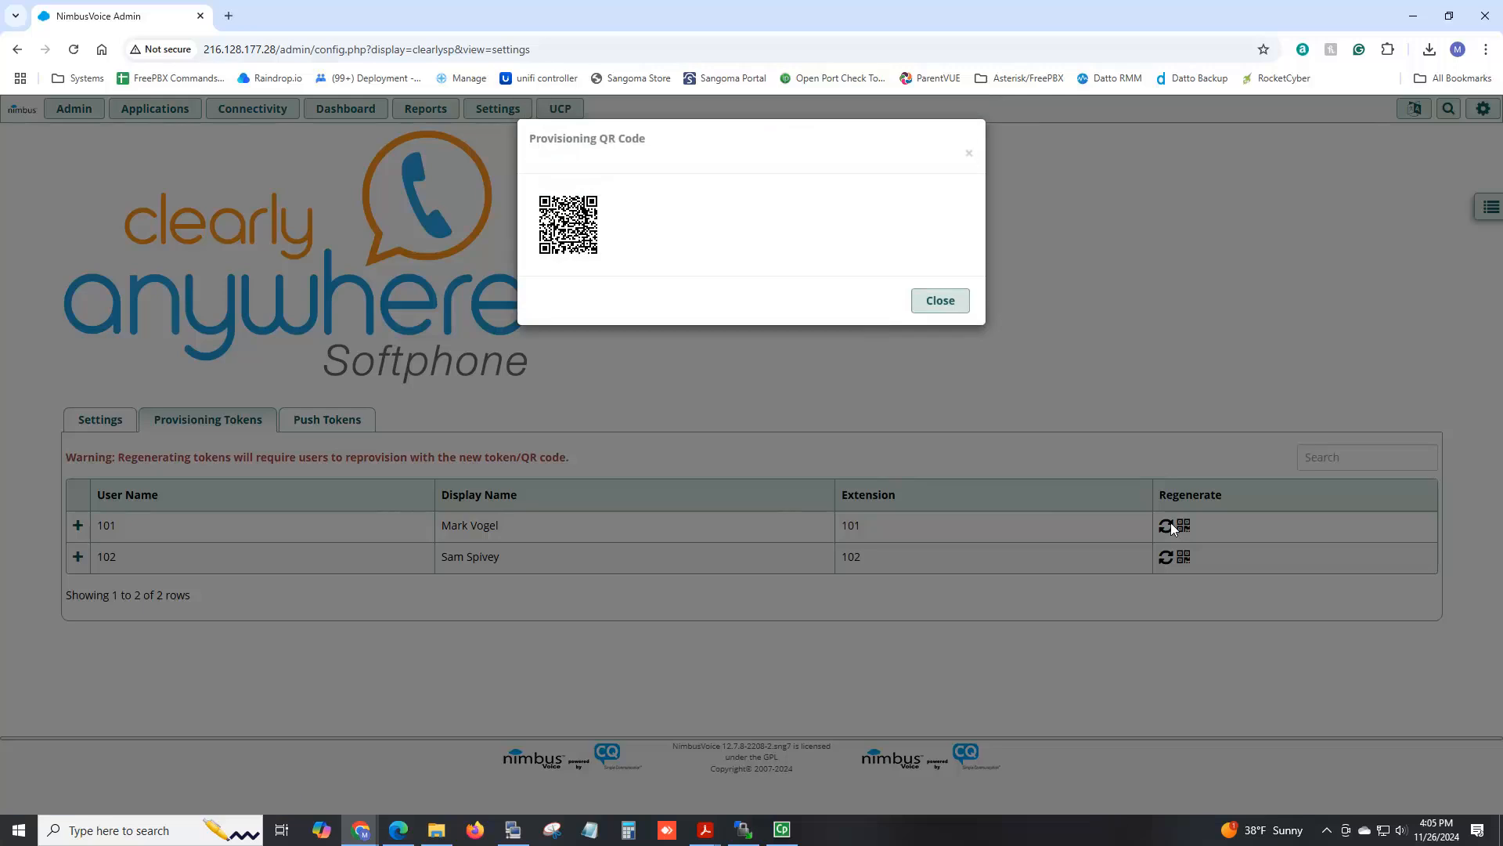
left_click(944, 304)
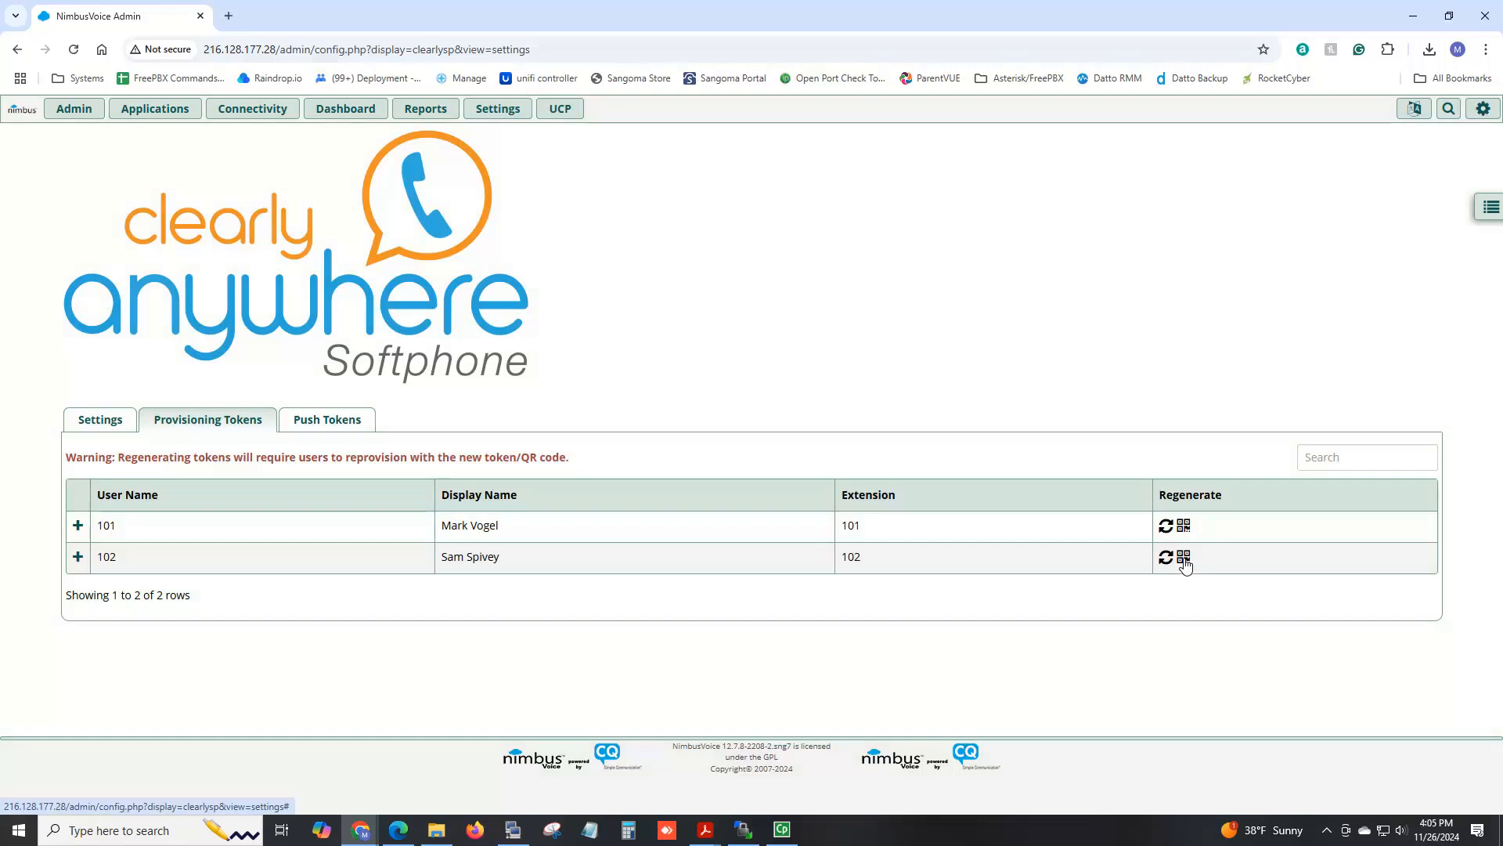
left_click(1184, 558)
left_click(936, 302)
Go back to the Clearly Anywhere status overview showing 2 inherited clients.
left_click(106, 420)
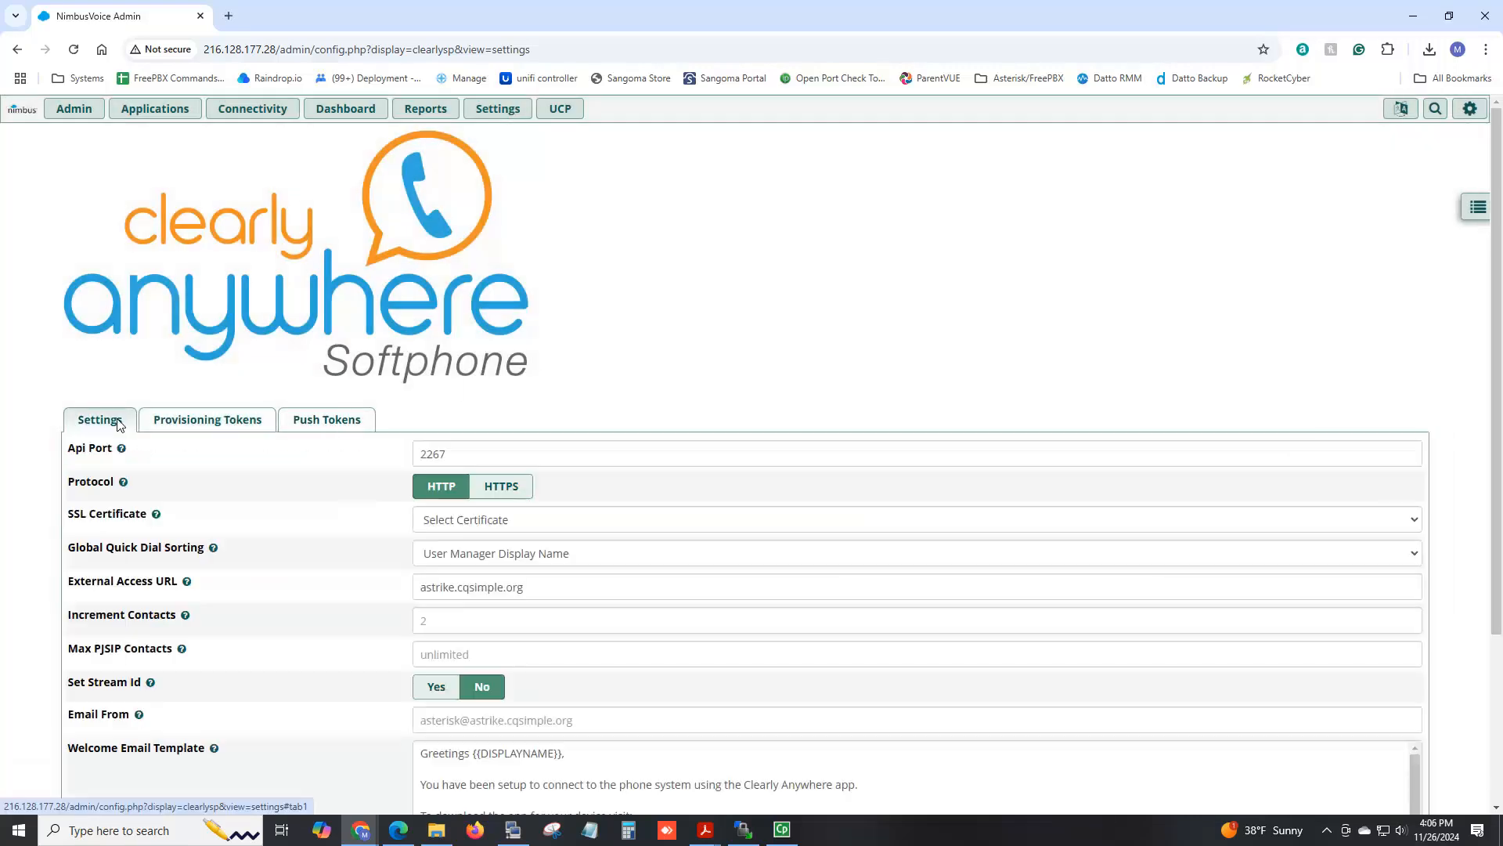
left_click(1477, 208)
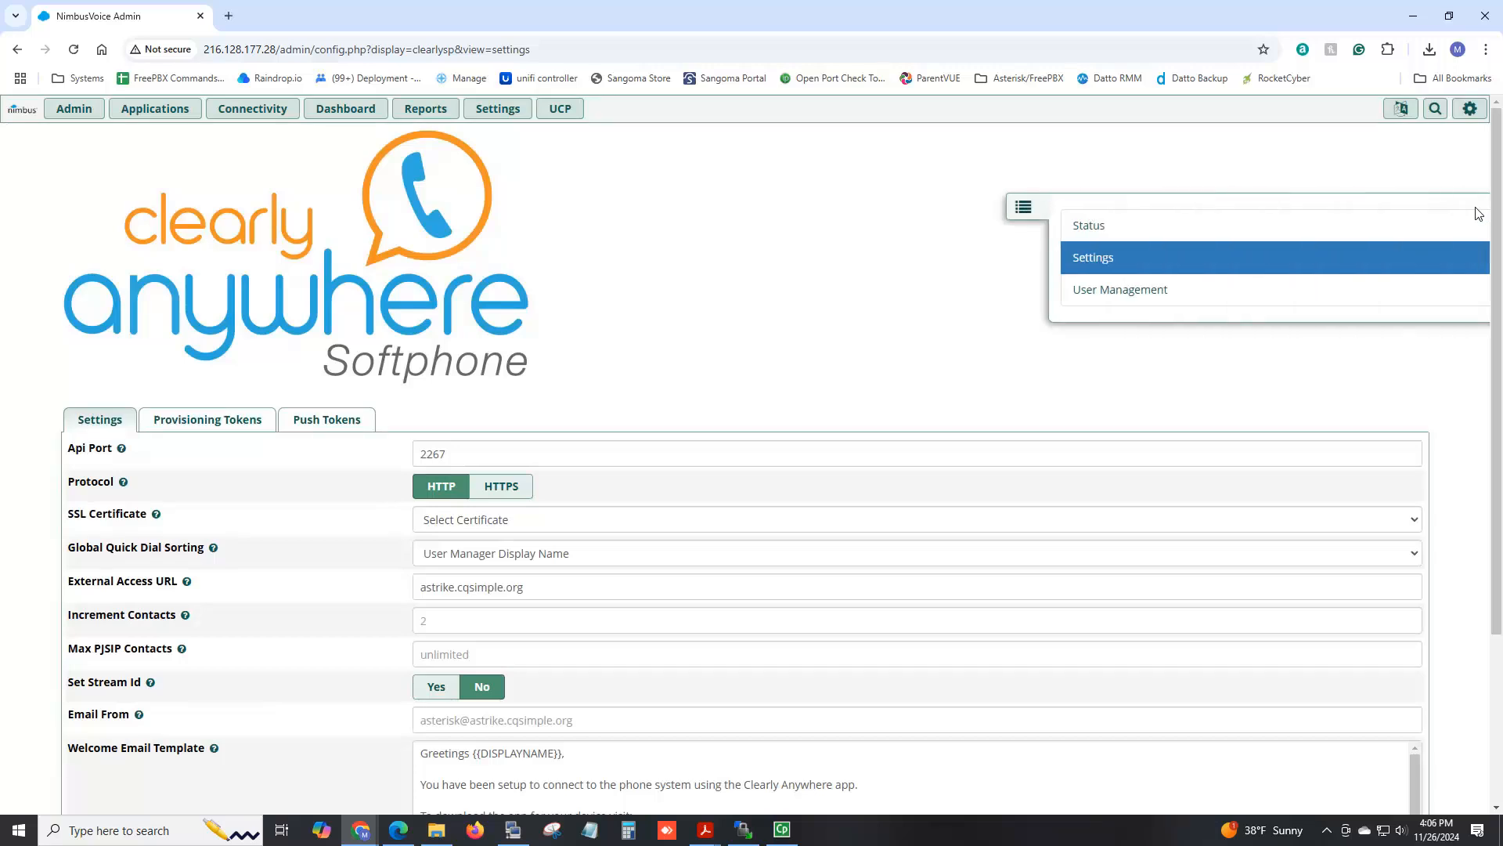
left_click(1048, 229)
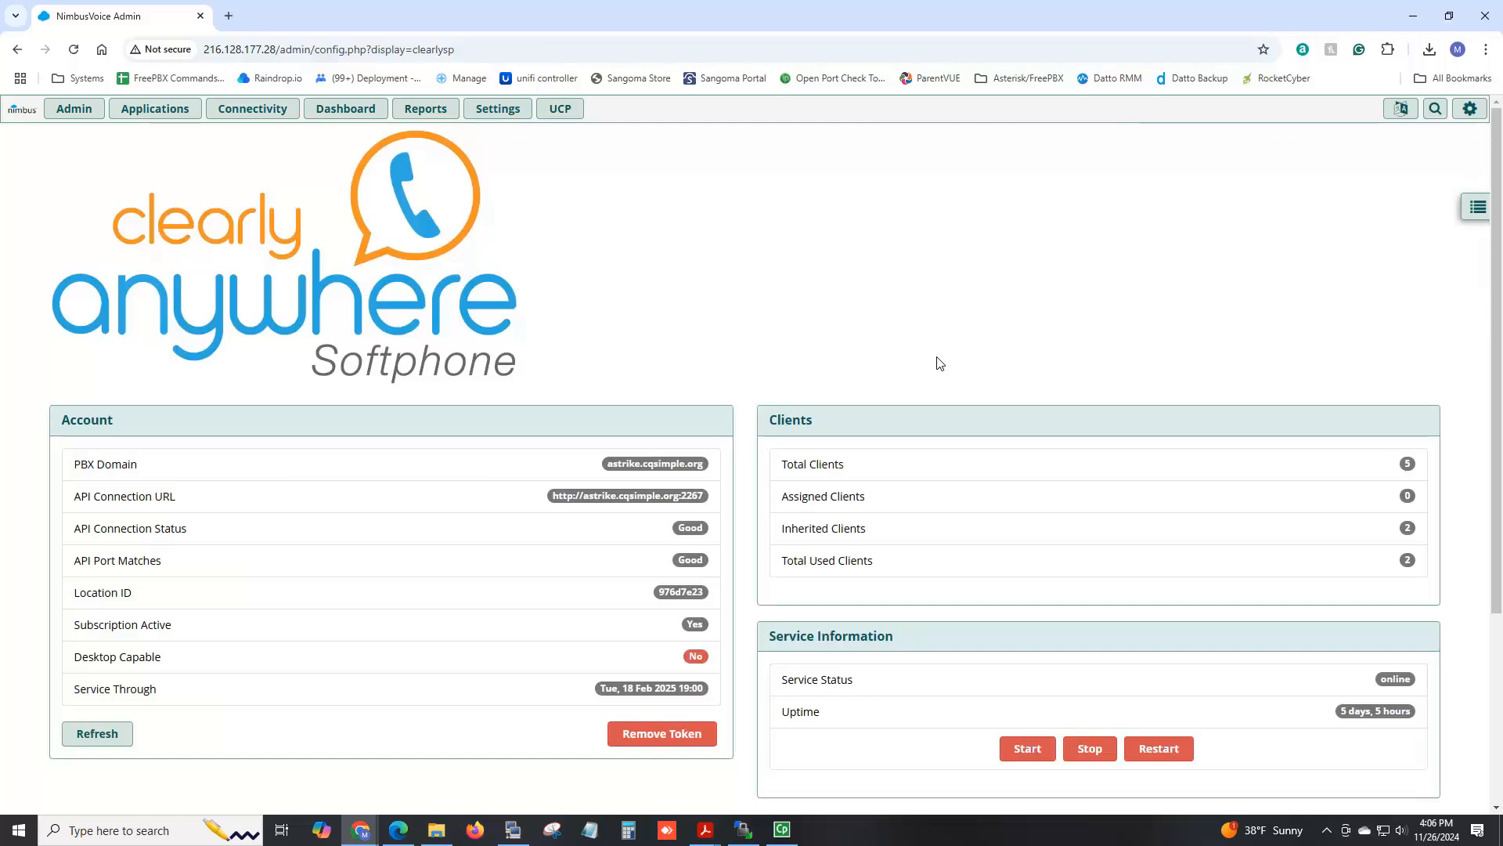
scroll(939, 361, "down", 4)
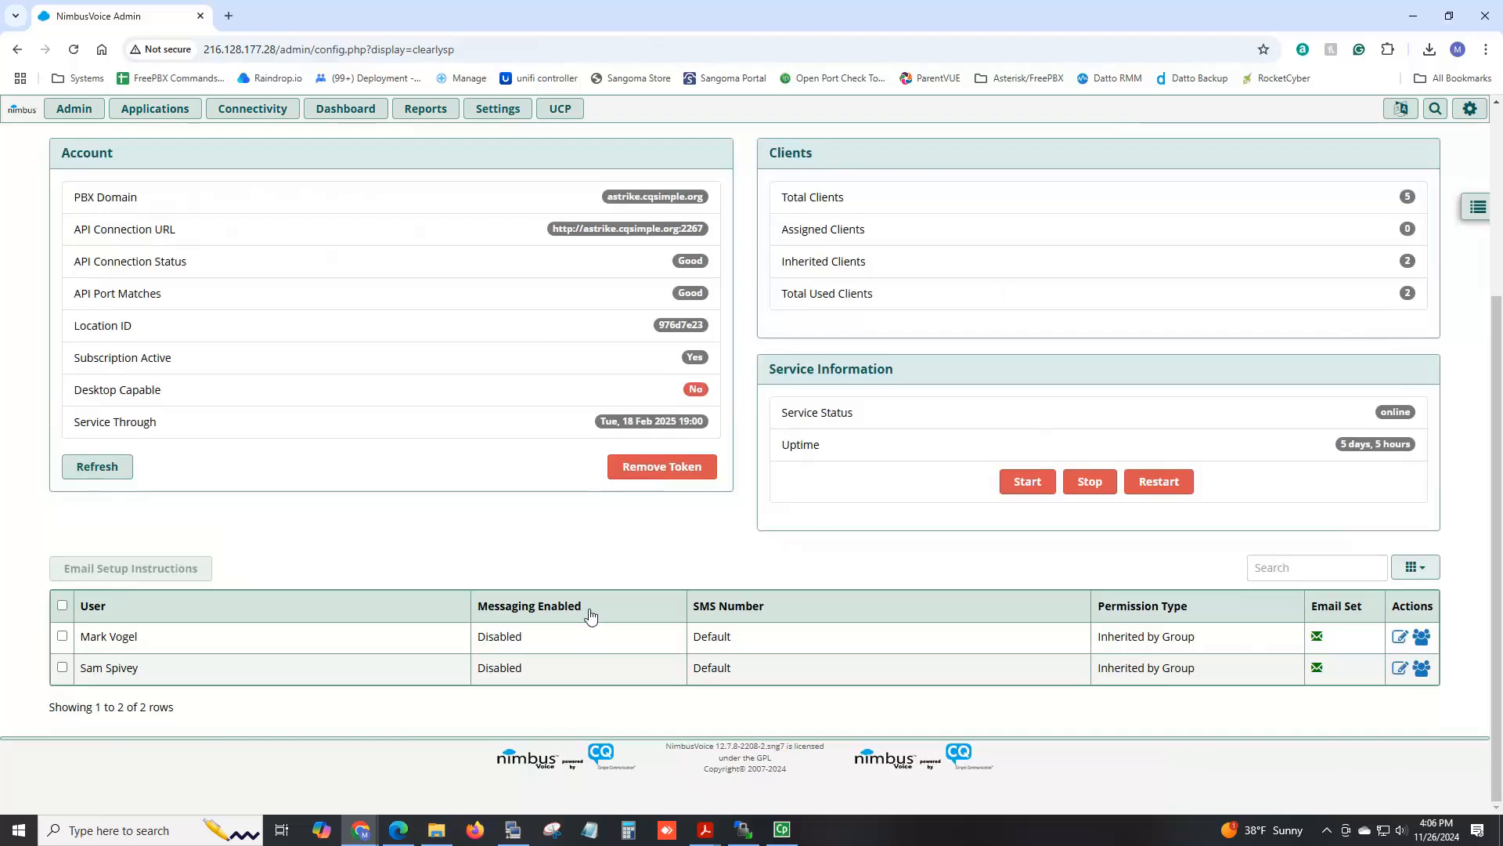
mouse_move(49, 116)
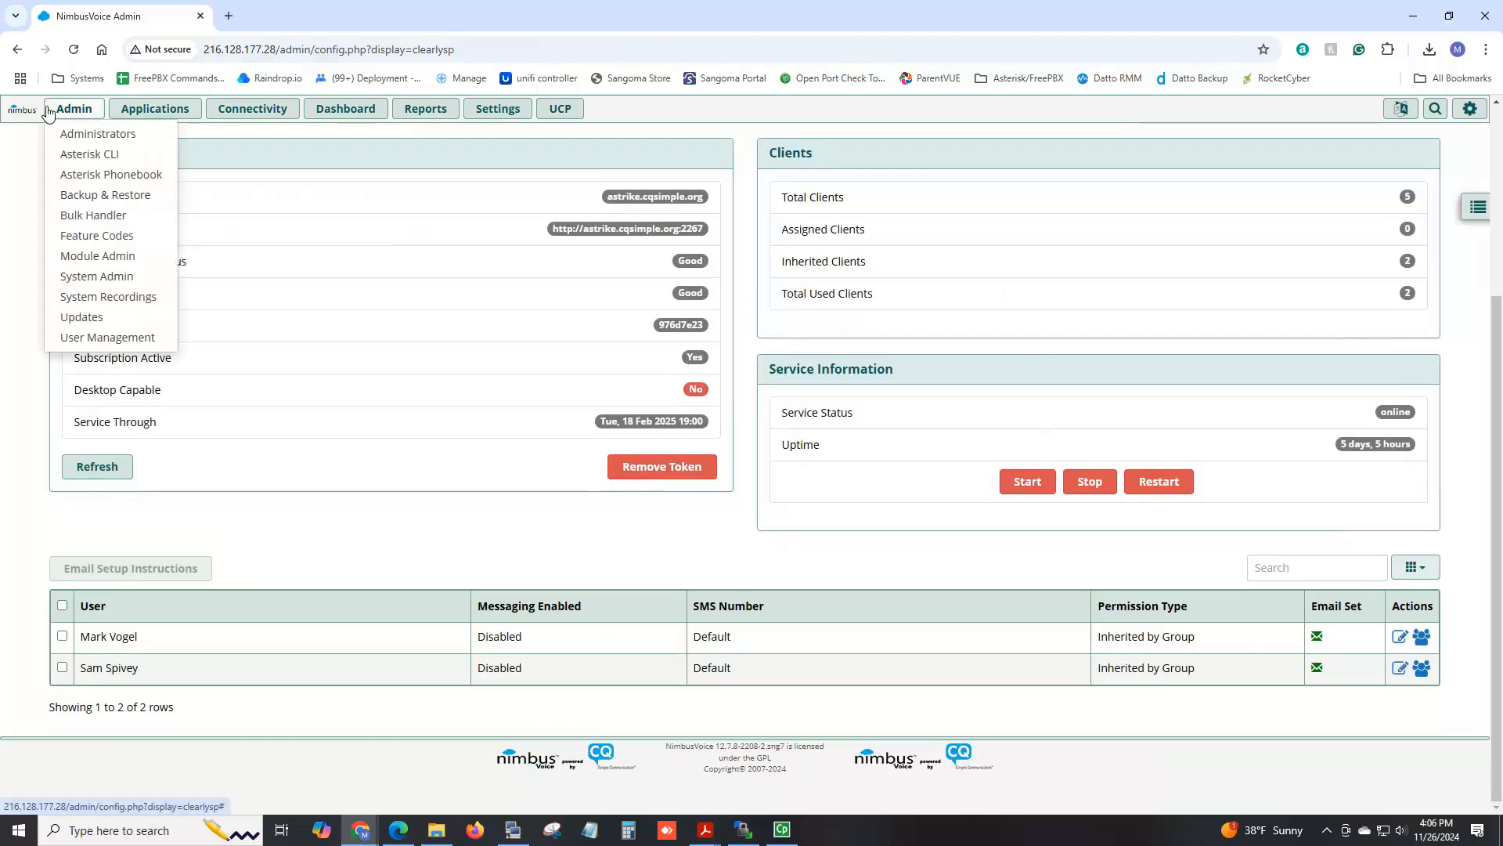
Open user 101's Clearly Anywhere settings and check the Group Level Quick Dials help.
left_click(86, 339)
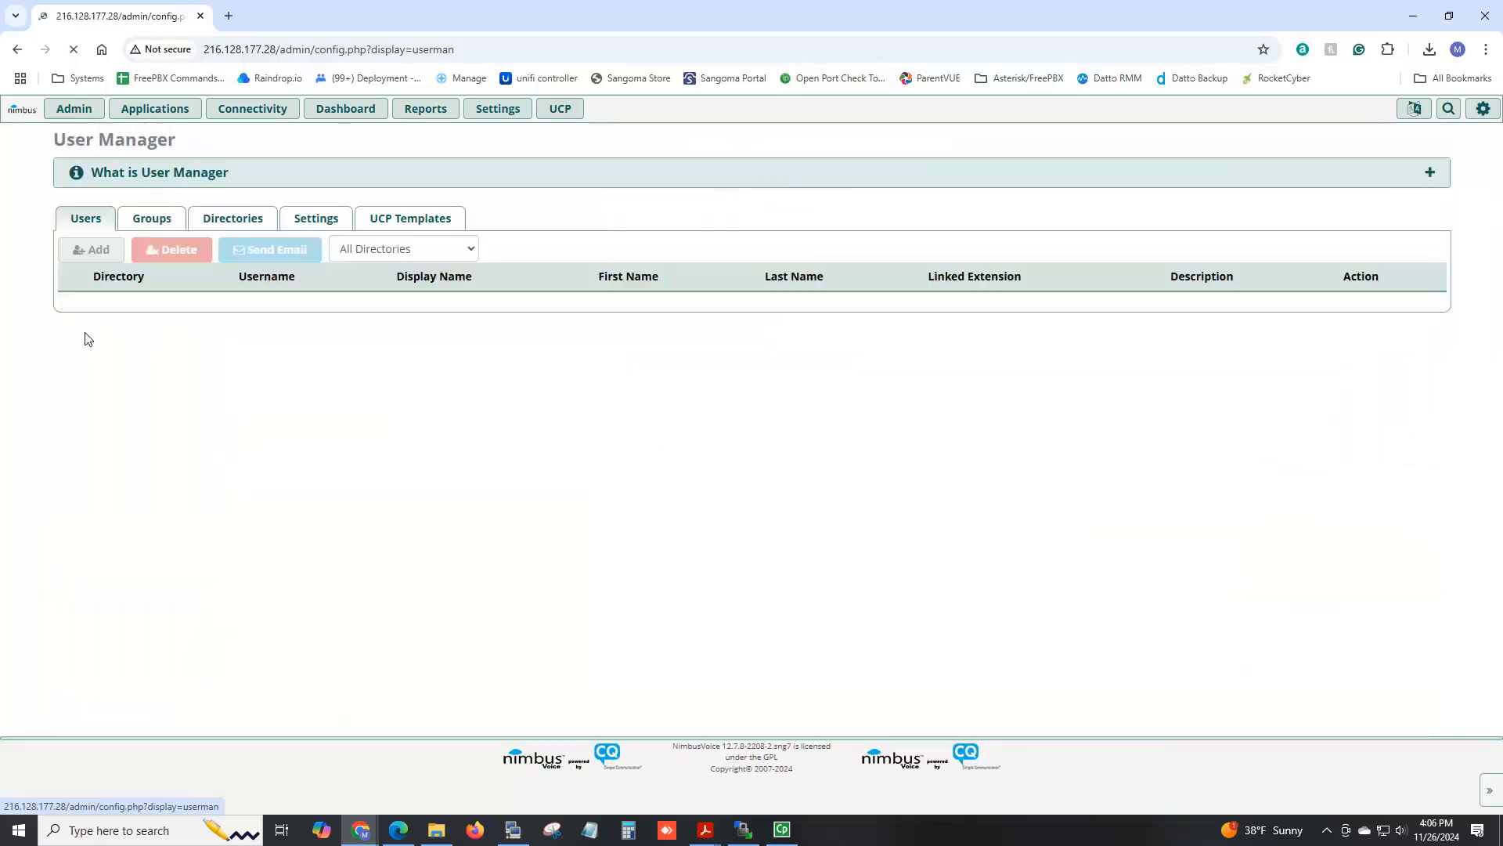
left_click(1363, 326)
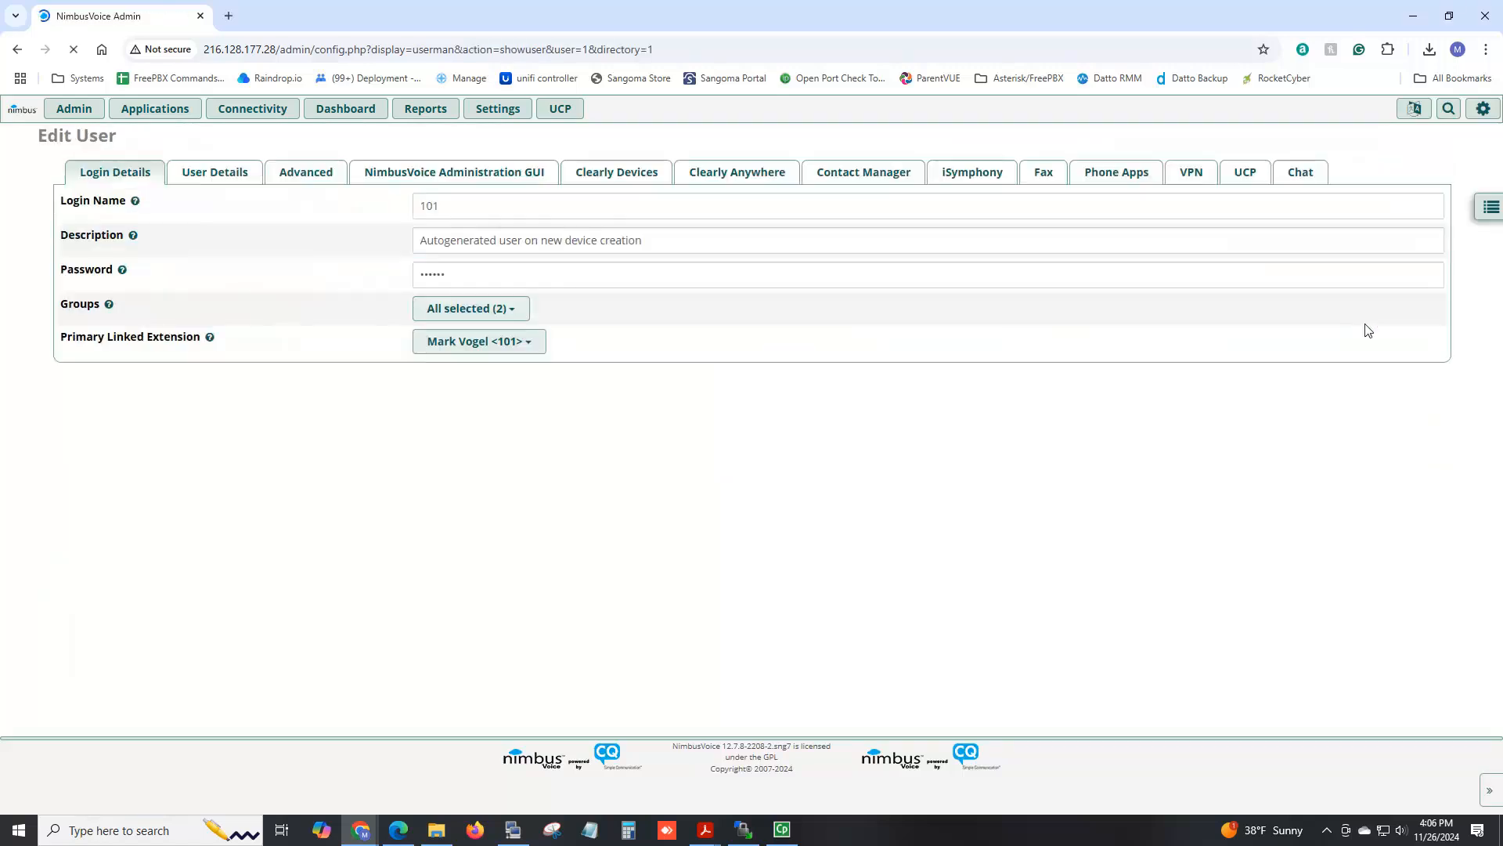
left_click(739, 184)
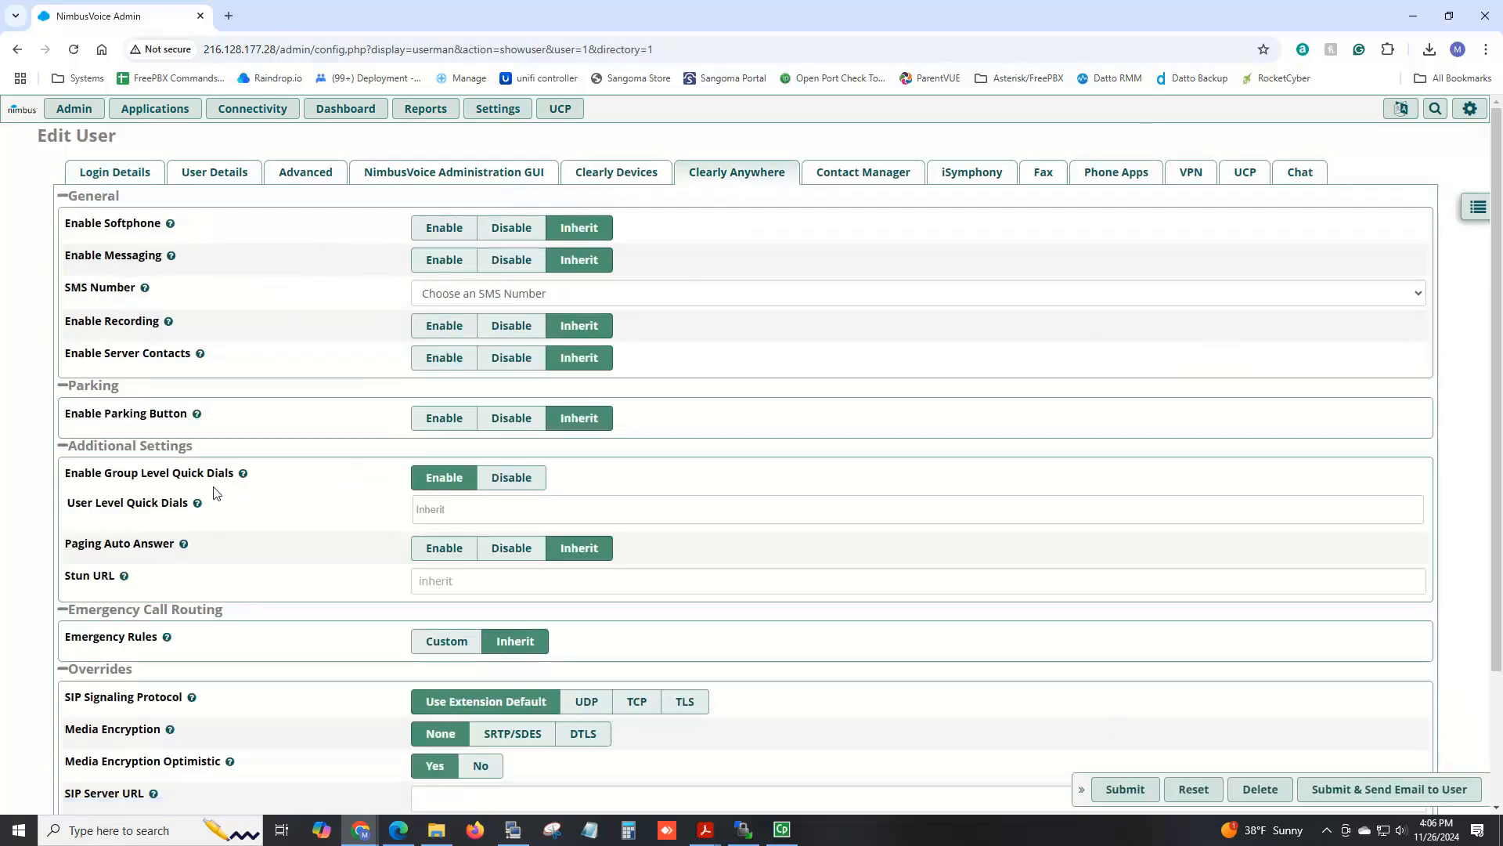
left_click(242, 480)
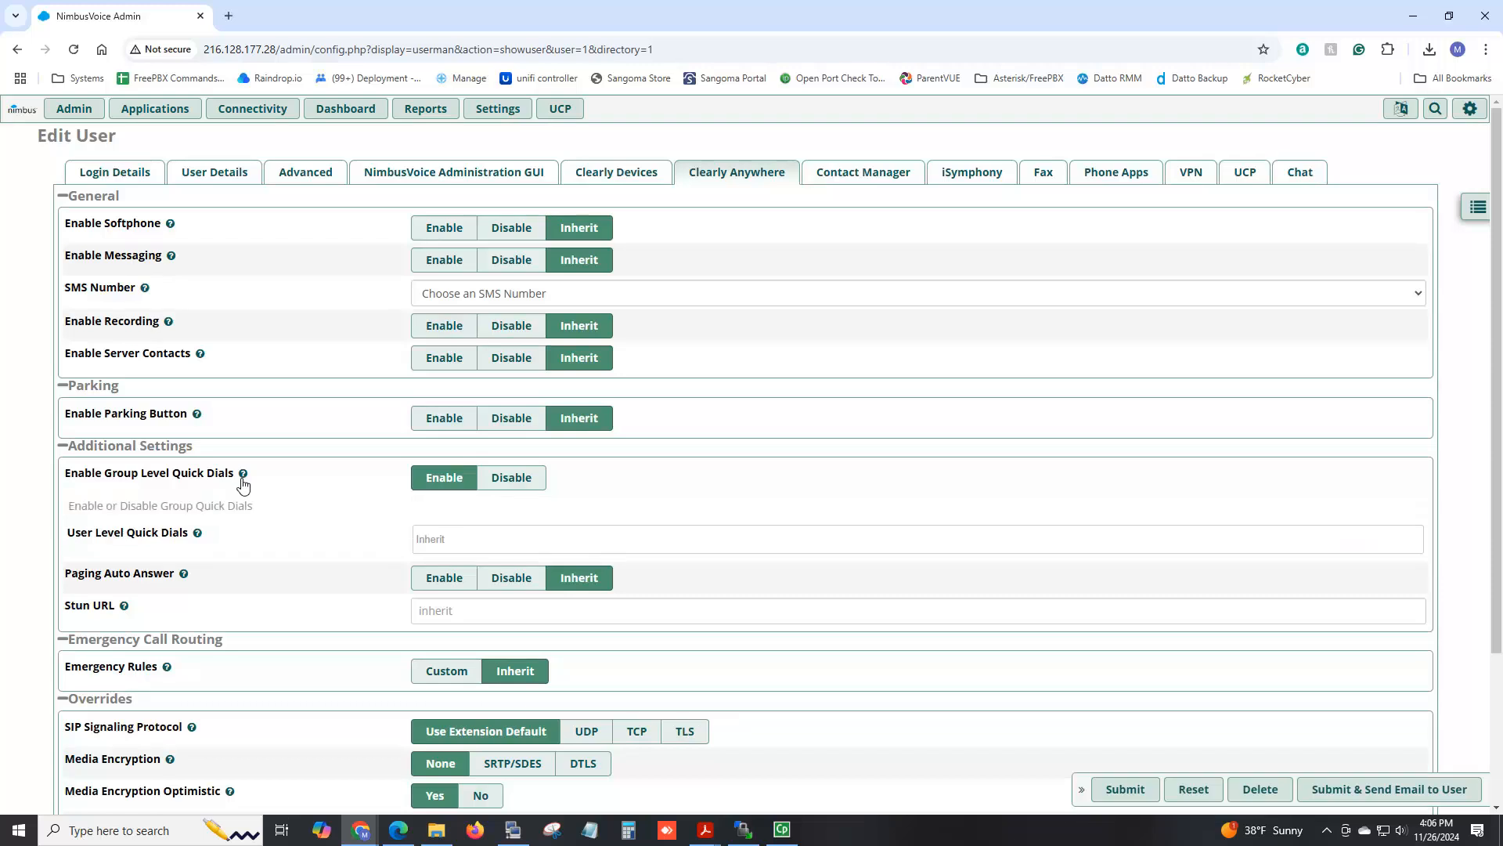